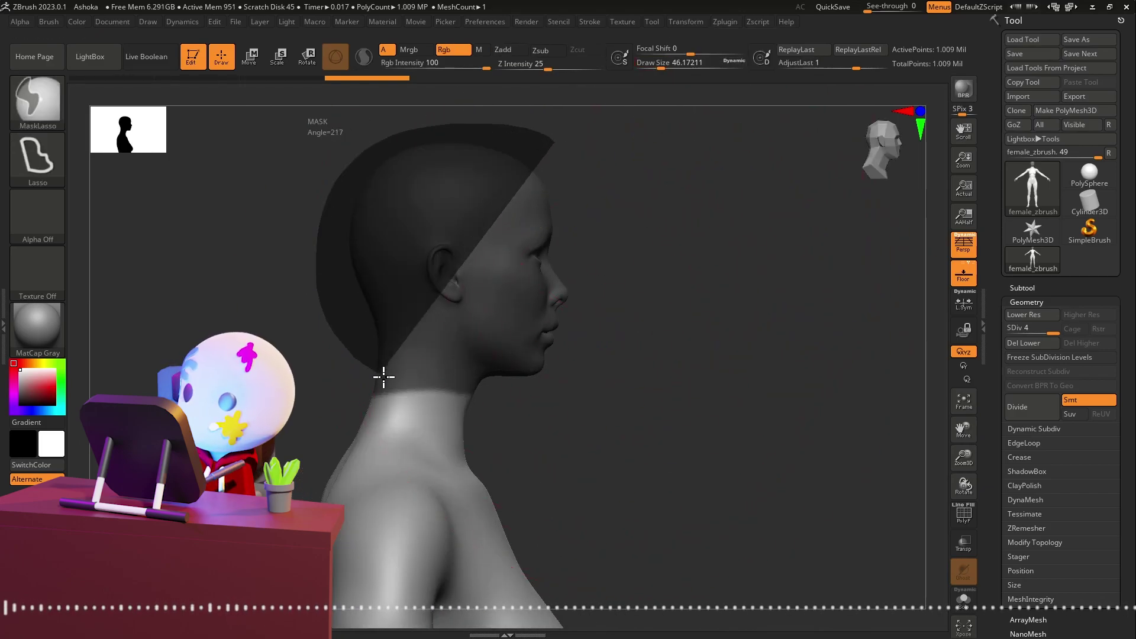
Step: Adjust the head with Transpose Move and smooth the neck surface
{"action": "key", "text": "w"}
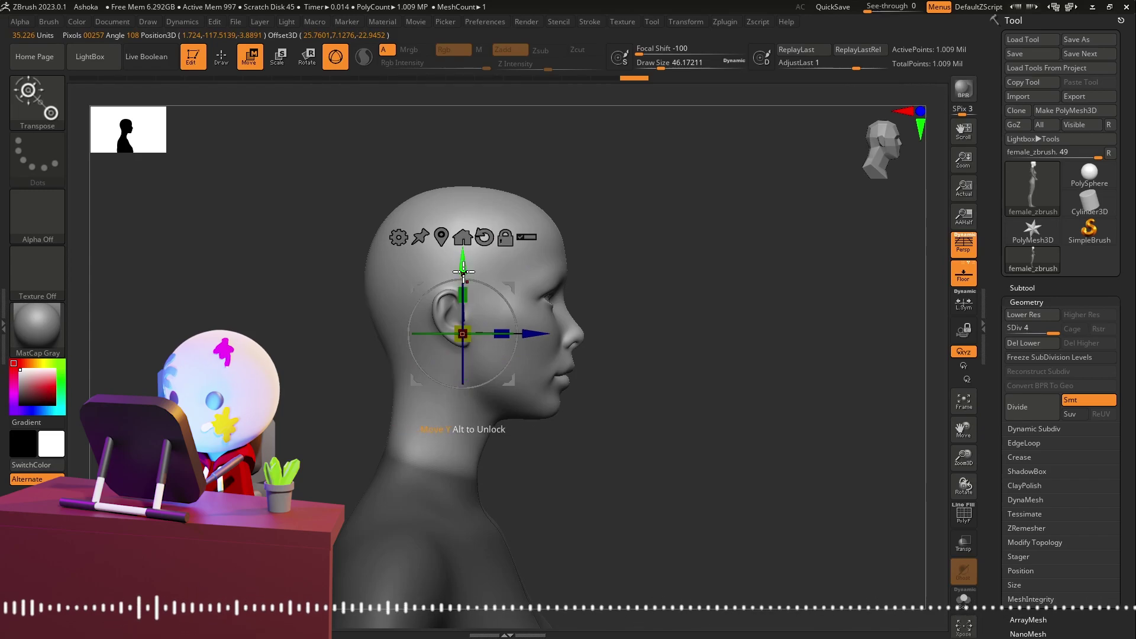
{"action": "mouse_move", "coordinate": [642, 332]}
{"action": "left_mouse_down"}
{"action": "mouse_move", "coordinate": [630, 284]}
{"action": "mouse_move", "coordinate": [586, 347]}
{"action": "left_mouse_up"}
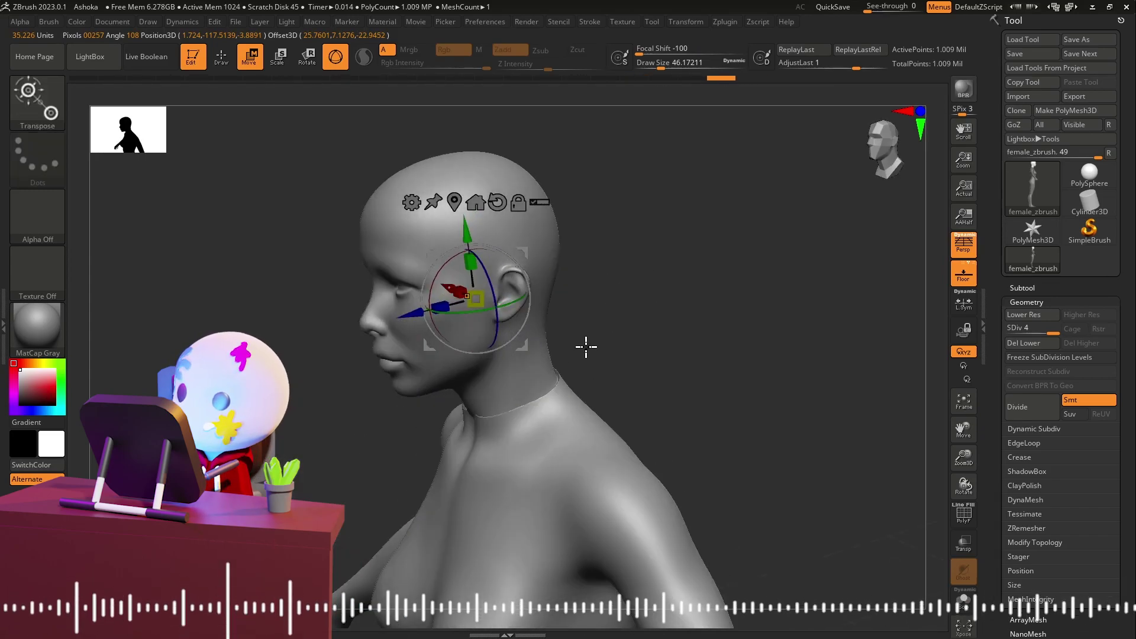
{"action": "key", "text": "q"}
{"action": "mouse_move", "coordinate": [564, 385]}
{"action": "left_mouse_down", "text": "alt"}
{"action": "mouse_move", "coordinate": [446, 434]}
{"action": "mouse_move", "coordinate": [581, 269]}
{"action": "left_mouse_up", "text": "alt"}
Step: Lower the figure to subdivision level 2 and view the head front-on
{"action": "mouse_move", "coordinate": [467, 407]}
{"action": "left_mouse_down"}
{"action": "mouse_move", "coordinate": [385, 345]}
{"action": "mouse_move", "coordinate": [563, 310]}
{"action": "left_mouse_up"}
{"action": "key", "text": "shift+d"}
{"action": "mouse_move", "coordinate": [464, 386]}
{"action": "left_mouse_down"}
{"action": "mouse_move", "coordinate": [581, 337]}
{"action": "mouse_move", "coordinate": [526, 381]}
{"action": "mouse_move", "coordinate": [616, 259]}
{"action": "mouse_move", "coordinate": [621, 329]}
{"action": "mouse_move", "coordinate": [621, 254]}
{"action": "left_mouse_up"}
Step: Select the Move brush at a smaller size for close eye work
{"action": "scroll", "coordinate": [558, 299], "scroll_direction": "up", "scroll_amount": 3}
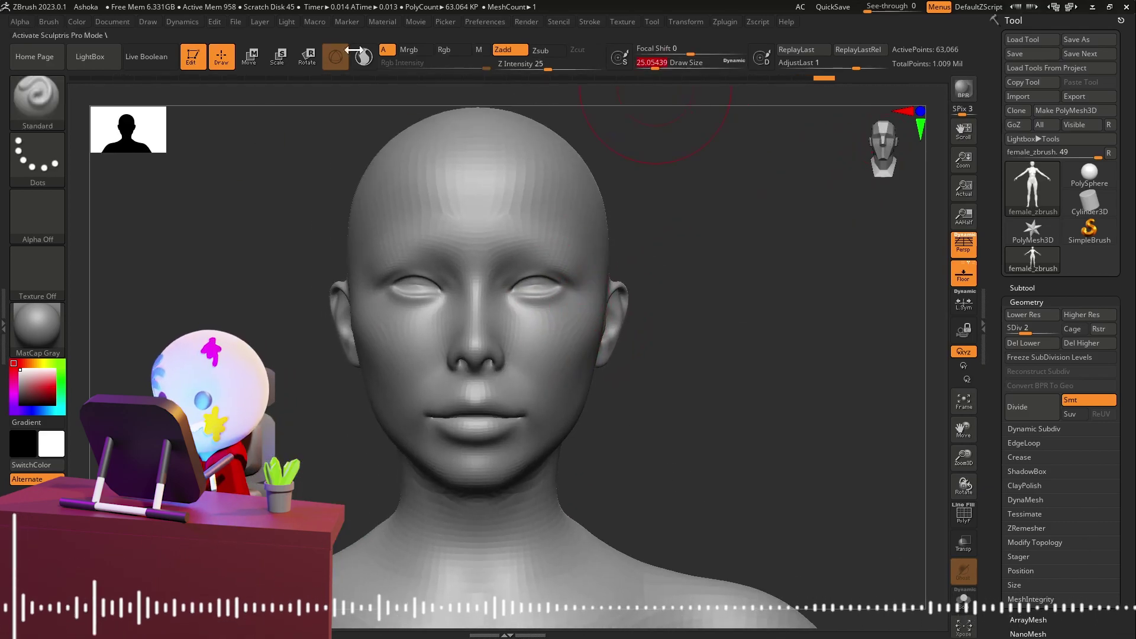
{"action": "key", "text": "b"}
{"action": "key", "text": "m"}
{"action": "key", "text": "v"}
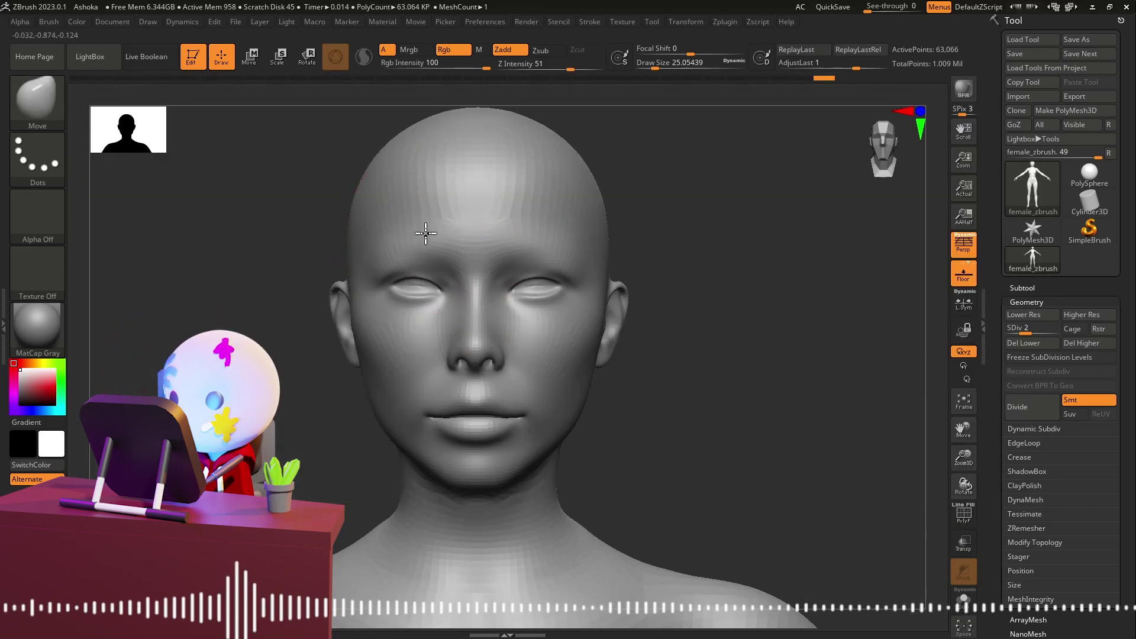
{"action": "key", "text": "bracketleft"}
{"action": "scroll", "coordinate": [569, 229], "scroll_direction": "up", "scroll_amount": 5}
{"action": "key", "text": "bracketleft"}
{"action": "key", "text": "bracketleft"}
{"action": "key", "text": "bracketleft"}
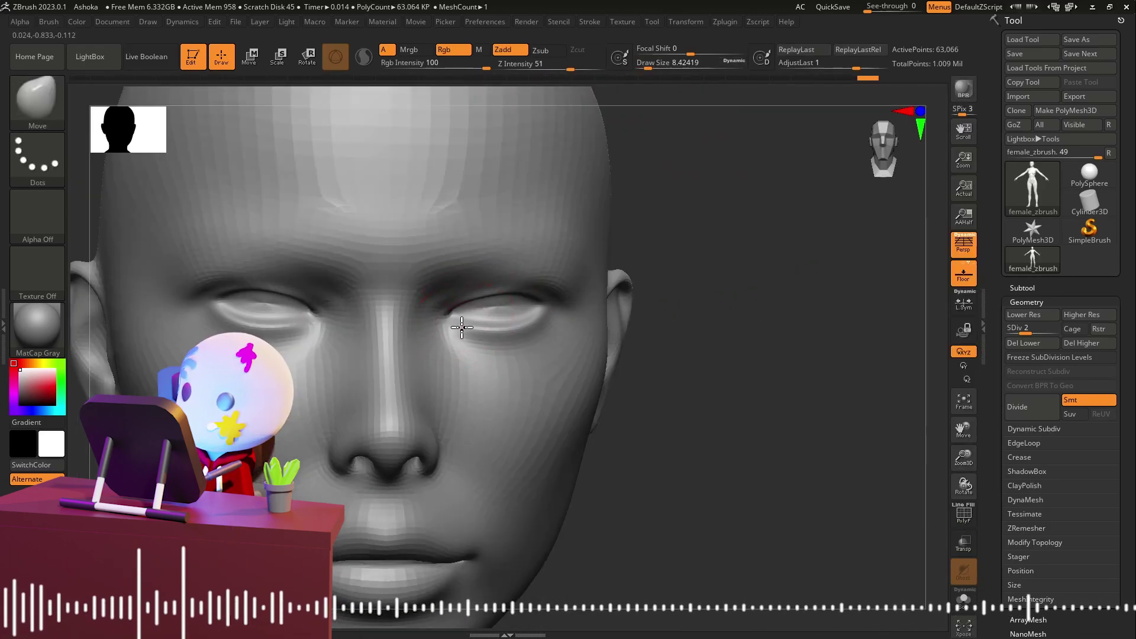
{"action": "mouse_move", "coordinate": [514, 330]}
{"action": "right_mouse_down"}
{"action": "mouse_move", "coordinate": [545, 325]}
{"action": "mouse_move", "coordinate": [520, 279]}
{"action": "right_mouse_up"}
Step: Raise the mesh to subdivision level 4 and carve a lower-eyelid crease with DamStandard
{"action": "left_click", "coordinate": [44, 108]}
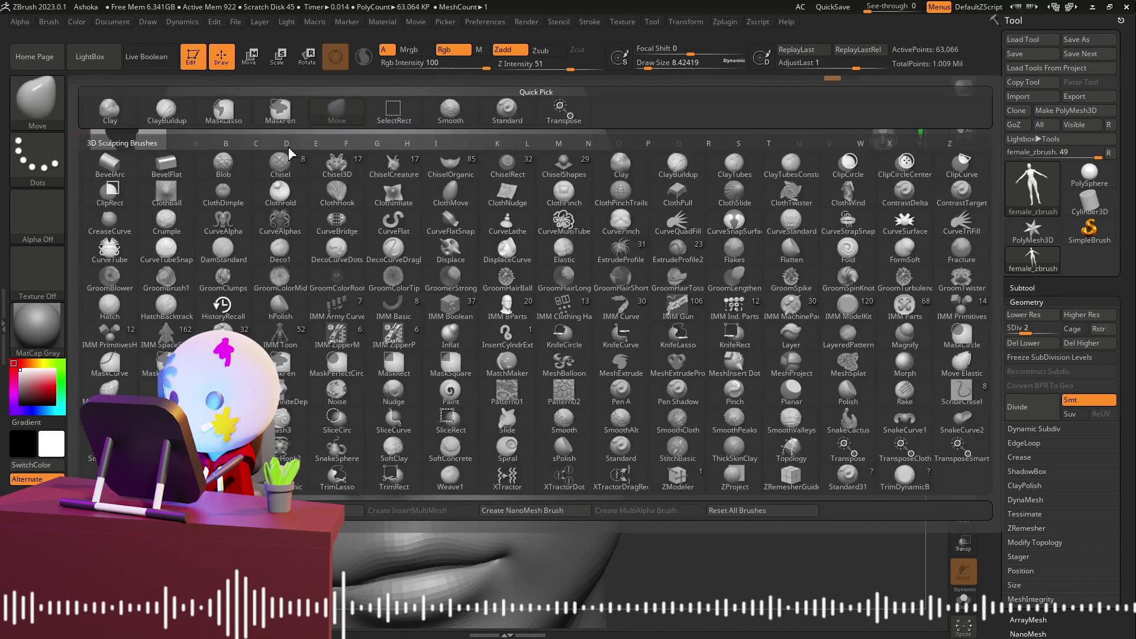
{"action": "left_click", "coordinate": [290, 195]}
{"action": "scroll", "coordinate": [424, 305], "scroll_direction": "up", "scroll_amount": 2}
{"action": "left_click", "coordinate": [1055, 327]}
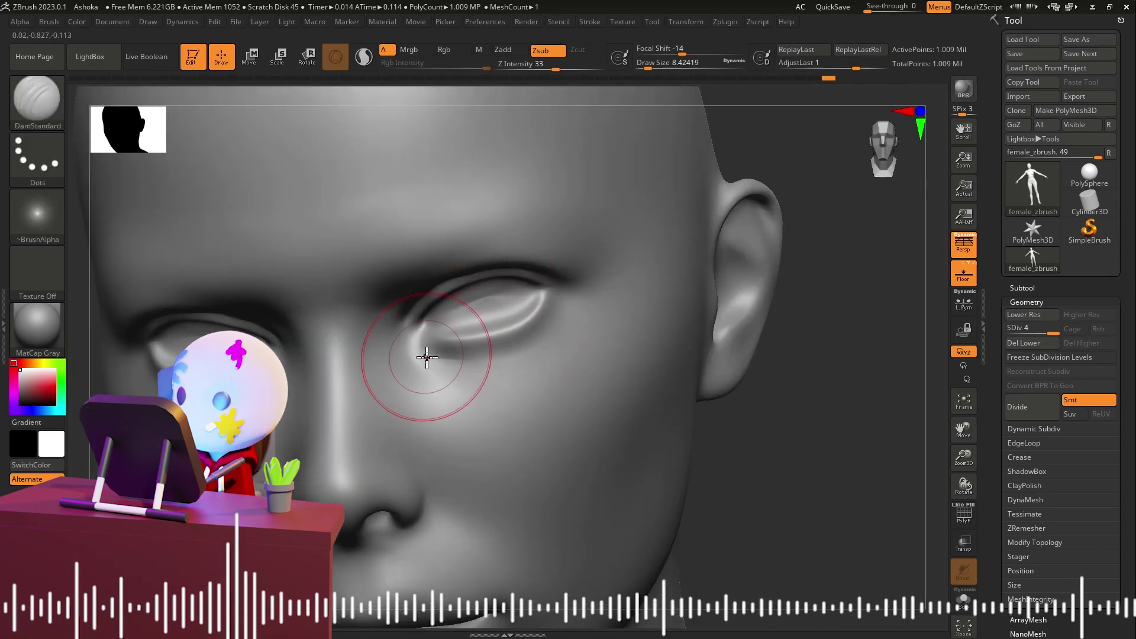
{"action": "left_click_drag", "start_coordinate": [427, 358], "coordinate": [453, 357]}
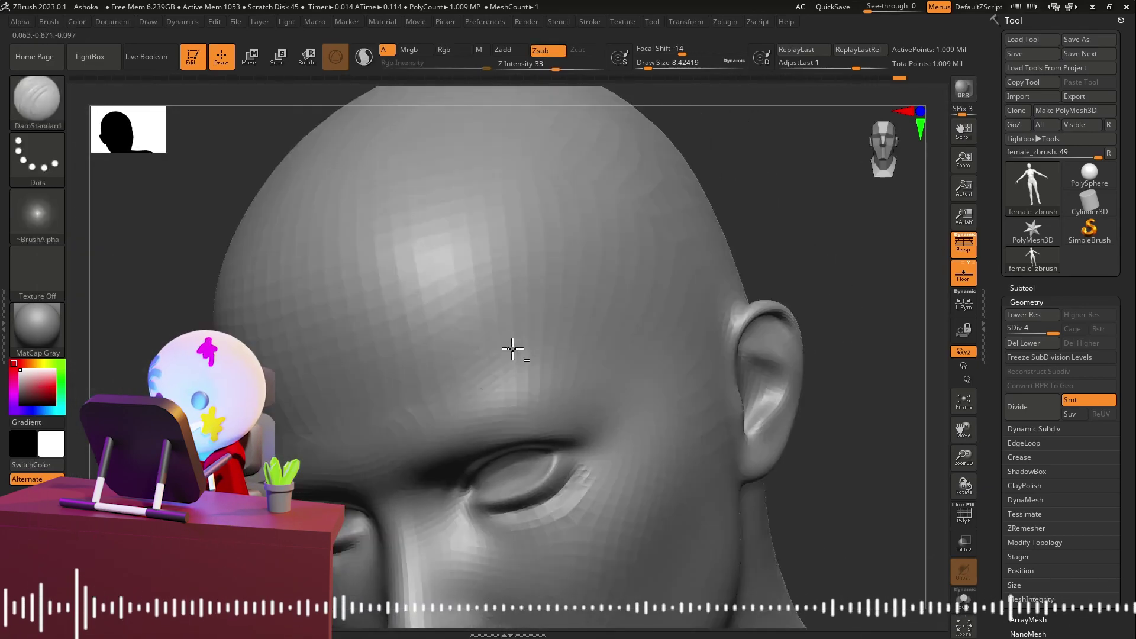
Step: Polish the brow with hPolish and switch the display material to StartupMaterial
{"action": "key", "text": "b"}
{"action": "key", "text": "h"}
{"action": "key", "text": "p"}
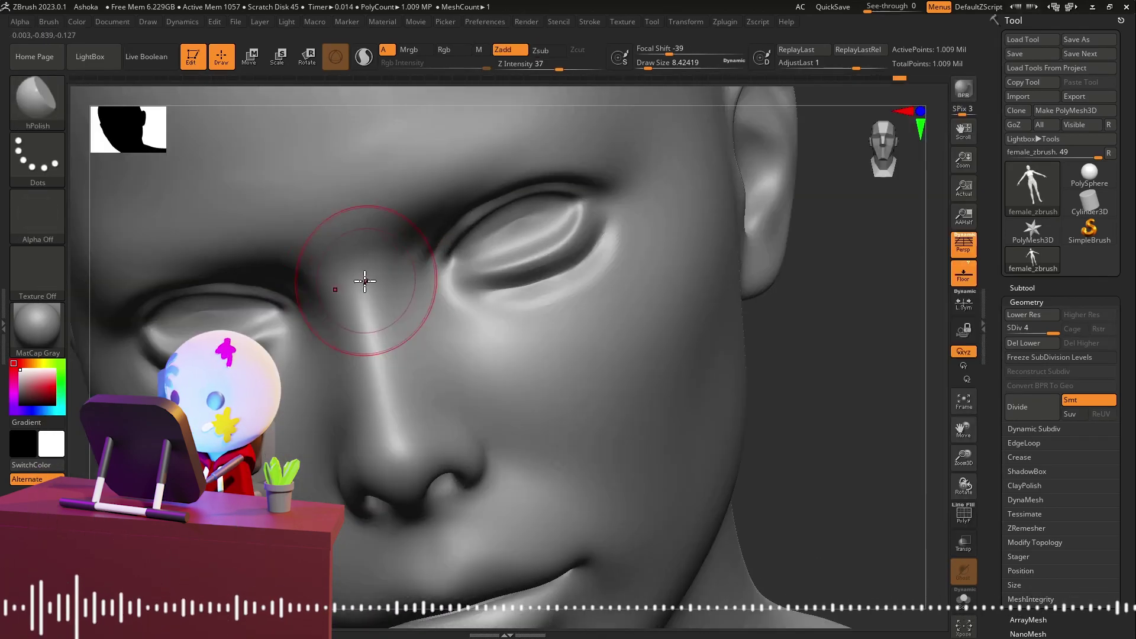
{"action": "right_click_drag", "start_coordinate": [380, 390], "coordinate": [431, 288]}
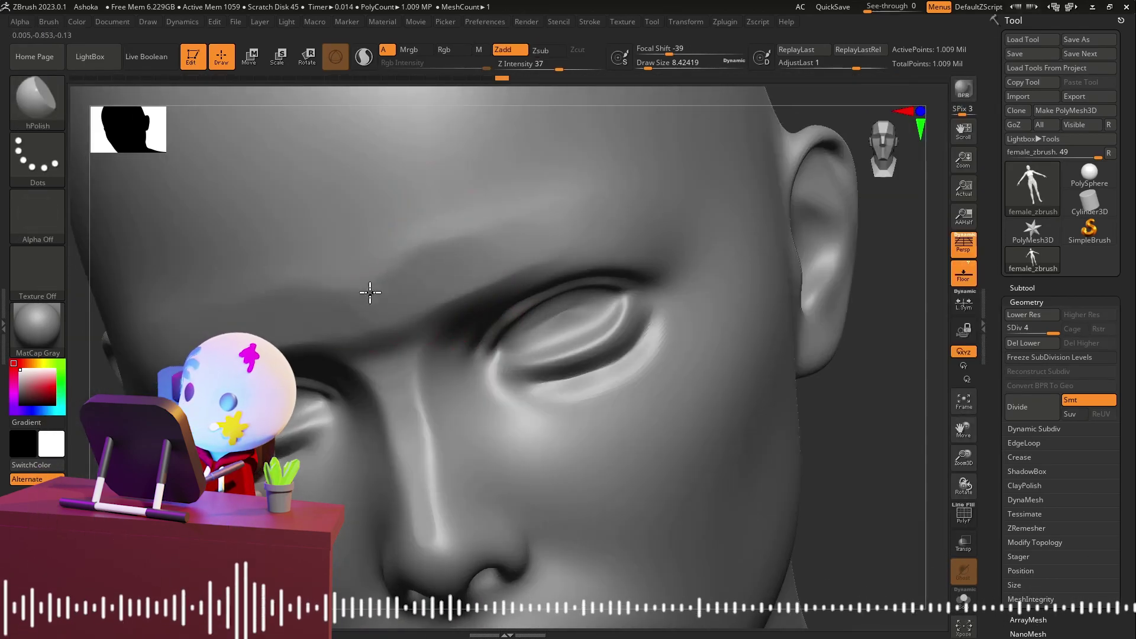
{"action": "mouse_move", "coordinate": [357, 262]}
{"action": "right_mouse_down"}
{"action": "mouse_move", "coordinate": [573, 218]}
{"action": "mouse_move", "coordinate": [700, 315]}
{"action": "mouse_move", "coordinate": [734, 274]}
{"action": "right_mouse_up"}
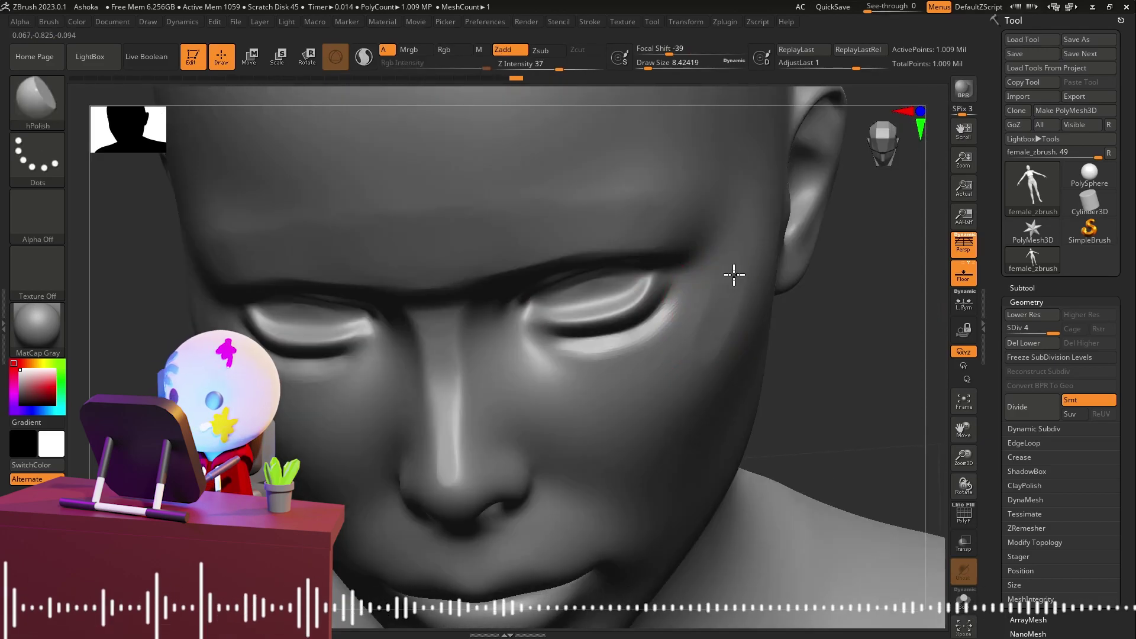
{"action": "right_click_drag", "start_coordinate": [539, 398], "coordinate": [615, 284]}
{"action": "left_click", "coordinate": [46, 329]}
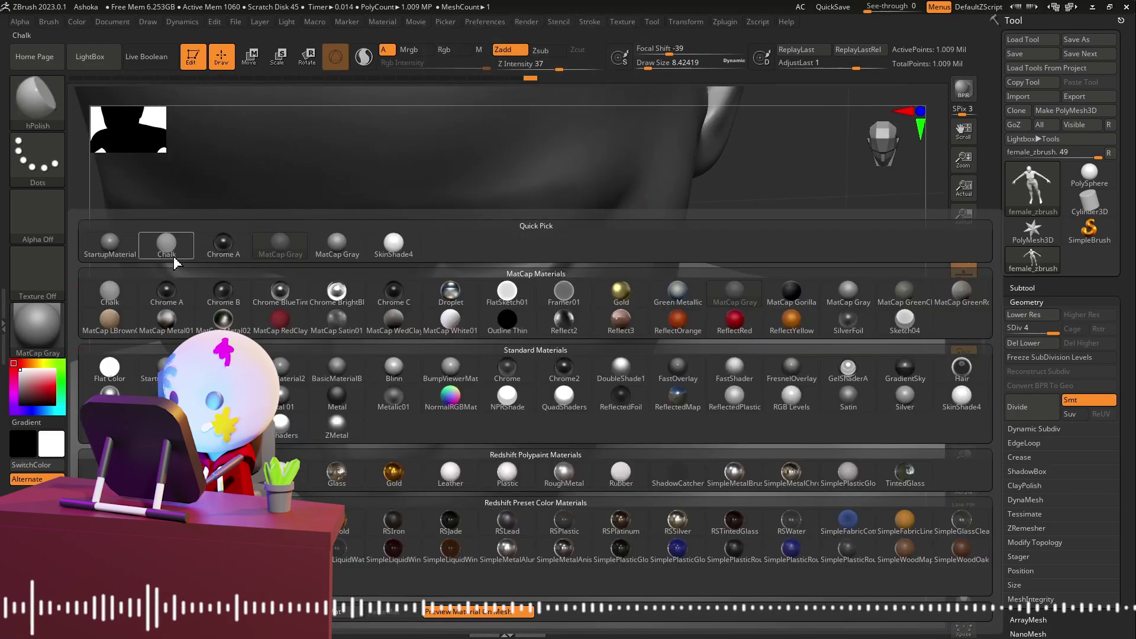
{"action": "left_click", "coordinate": [166, 241]}
{"action": "right_click_drag", "start_coordinate": [584, 329], "coordinate": [543, 271]}
{"action": "right_click_drag", "start_coordinate": [687, 189], "coordinate": [614, 264]}
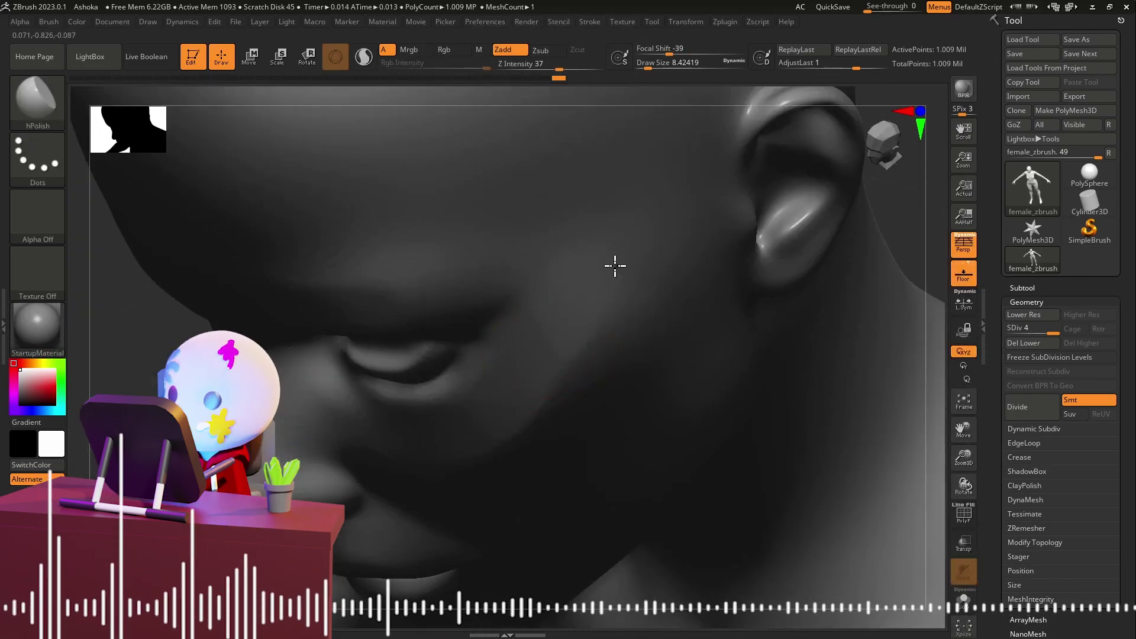
{"action": "mouse_move", "coordinate": [537, 355]}
{"action": "right_mouse_down"}
{"action": "mouse_move", "coordinate": [583, 246]}
{"action": "mouse_move", "coordinate": [603, 327]}
{"action": "right_mouse_up"}
Step: Insert a sphere subtool and scale it down into the eye socket
{"action": "key", "text": "b"}
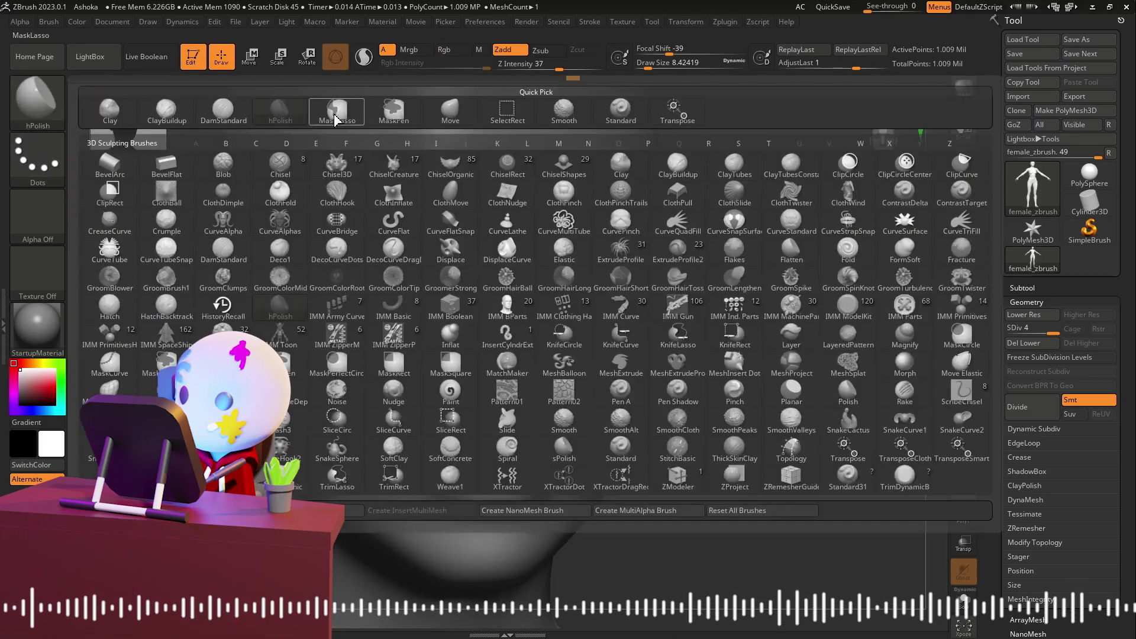
{"action": "key", "text": "m"}
{"action": "key", "text": "v"}
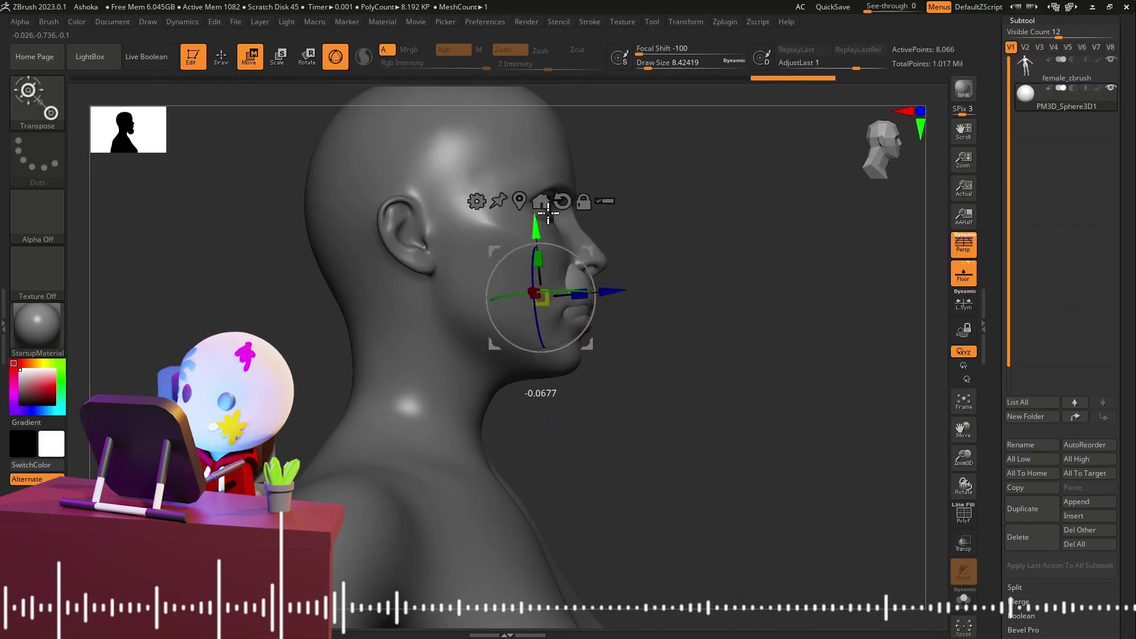
{"action": "mouse_move", "coordinate": [621, 284]}
{"action": "right_mouse_down"}
{"action": "mouse_move", "coordinate": [515, 284]}
{"action": "mouse_move", "coordinate": [461, 313]}
{"action": "right_mouse_up"}
{"action": "mouse_move", "coordinate": [431, 333]}
{"action": "left_mouse_down"}
{"action": "mouse_move", "coordinate": [411, 363]}
{"action": "mouse_move", "coordinate": [363, 330]}
{"action": "mouse_move", "coordinate": [495, 329]}
{"action": "left_mouse_up"}
{"action": "mouse_move", "coordinate": [574, 261]}
{"action": "left_mouse_down"}
{"action": "mouse_move", "coordinate": [573, 226]}
{"action": "mouse_move", "coordinate": [598, 236]}
{"action": "left_mouse_up"}
Step: Nudge and enlarge the eyeball sphere until it fills the socket
{"action": "right_click_drag", "start_coordinate": [597, 236], "coordinate": [449, 294]}
{"action": "right_click_drag", "start_coordinate": [533, 371], "coordinate": [409, 462]}
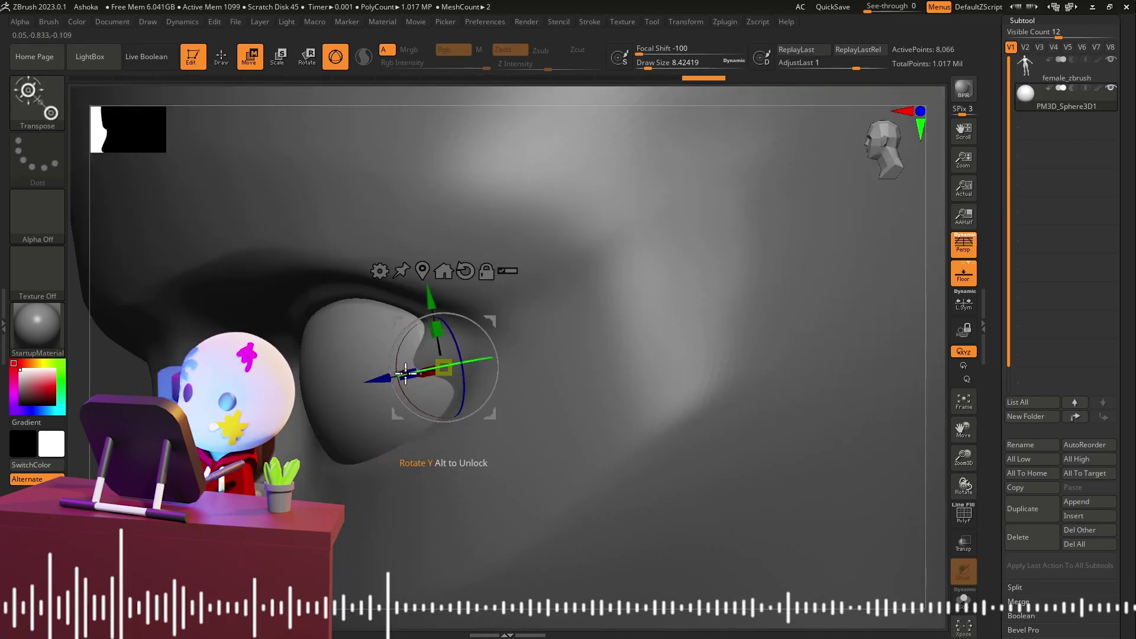
{"action": "left_click_drag", "start_coordinate": [415, 371], "coordinate": [406, 371]}
{"action": "right_click_drag", "start_coordinate": [406, 371], "coordinate": [444, 329]}
{"action": "right_click_drag", "start_coordinate": [363, 273], "coordinate": [448, 296]}
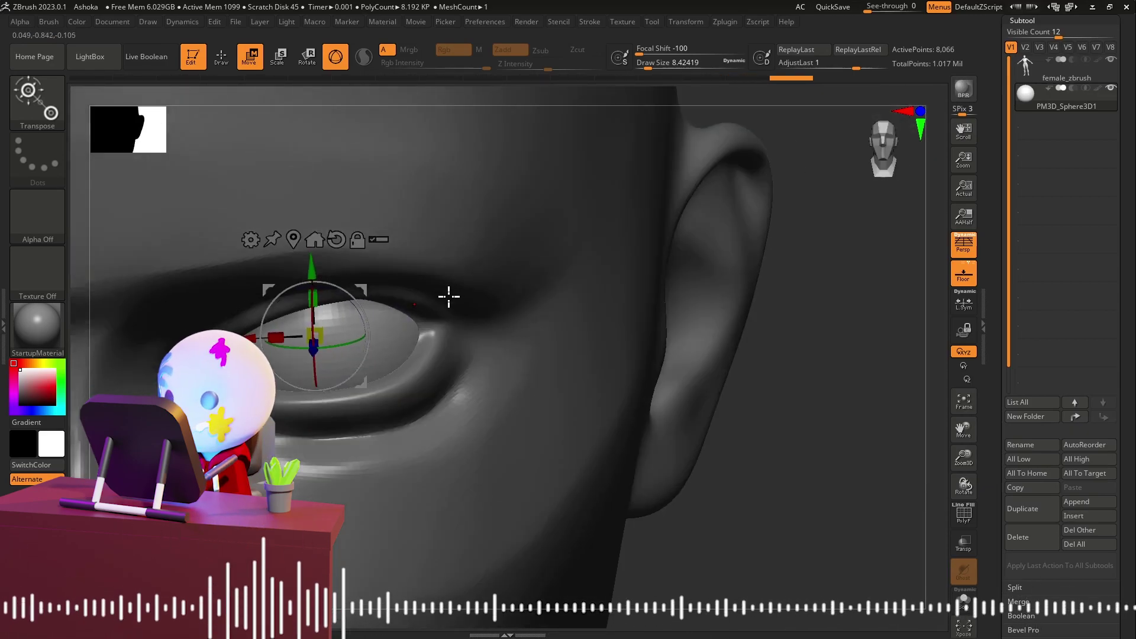
{"action": "right_click_drag", "start_coordinate": [435, 346], "coordinate": [421, 320]}
{"action": "left_click_drag", "start_coordinate": [297, 335], "coordinate": [299, 333]}
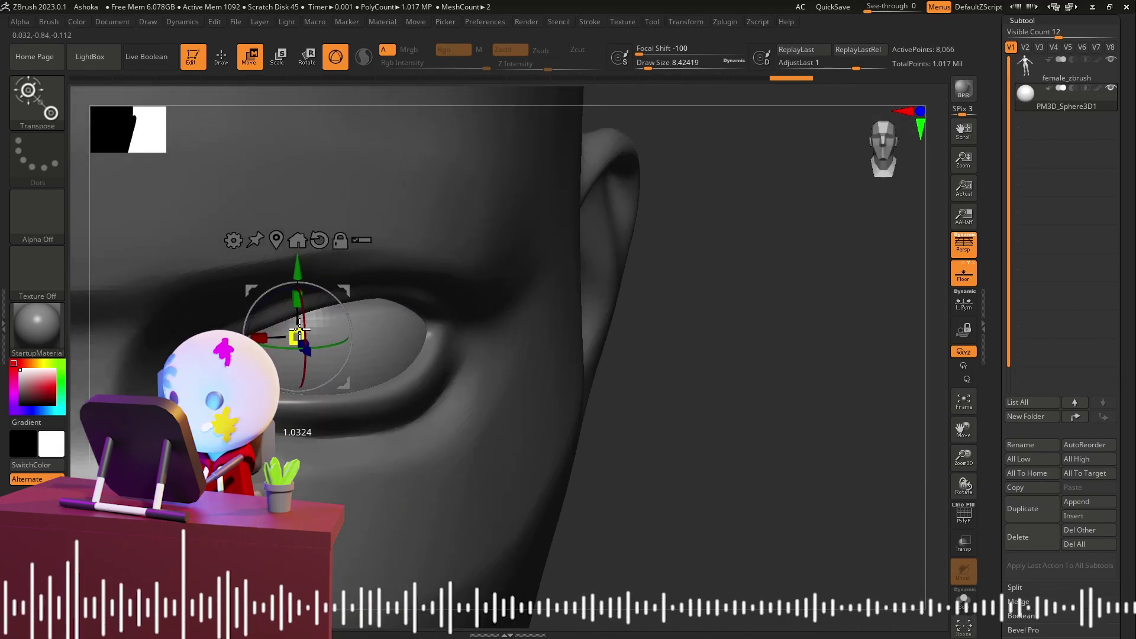
{"action": "mouse_move", "coordinate": [340, 327]}
{"action": "right_mouse_down"}
{"action": "mouse_move", "coordinate": [538, 228]}
{"action": "mouse_move", "coordinate": [633, 207]}
{"action": "right_mouse_up"}
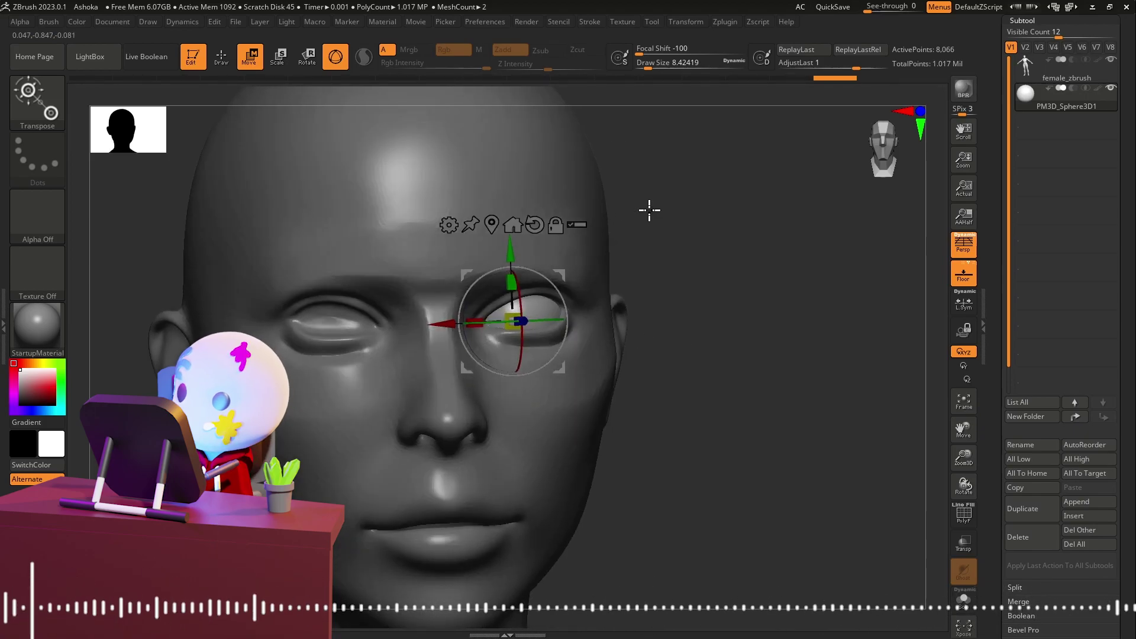
{"action": "scroll", "coordinate": [1058, 414], "scroll_direction": "down", "scroll_amount": 5}
Step: Rebuild the eyeball by deleting lower subdivision levels and dividing it twice
{"action": "left_click", "coordinate": [1058, 288]}
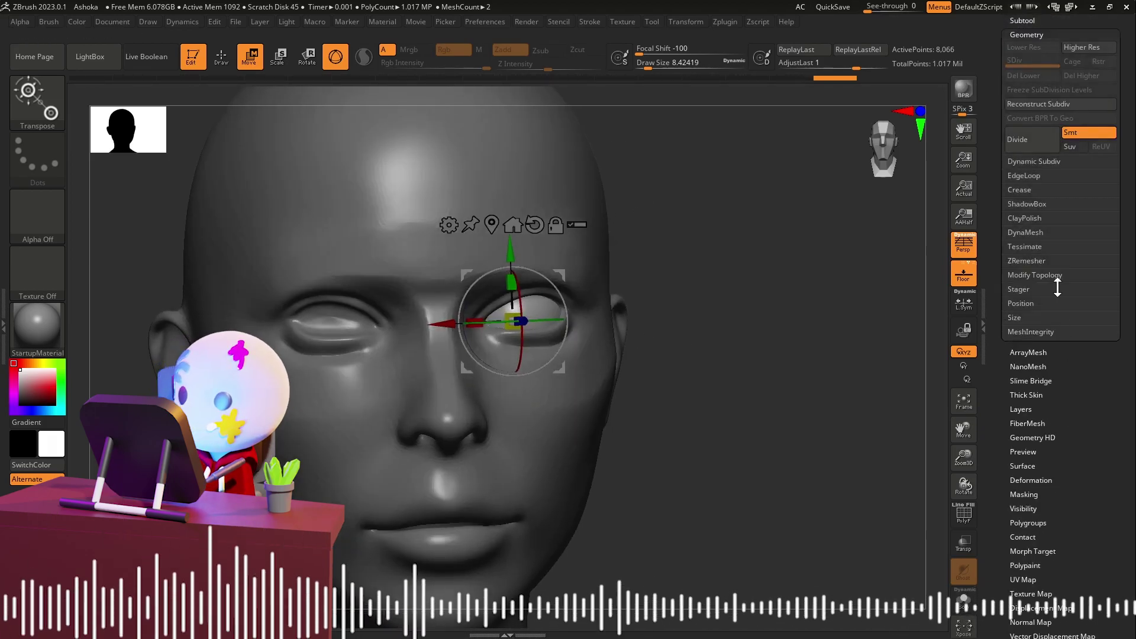
{"action": "left_click", "coordinate": [1033, 142]}
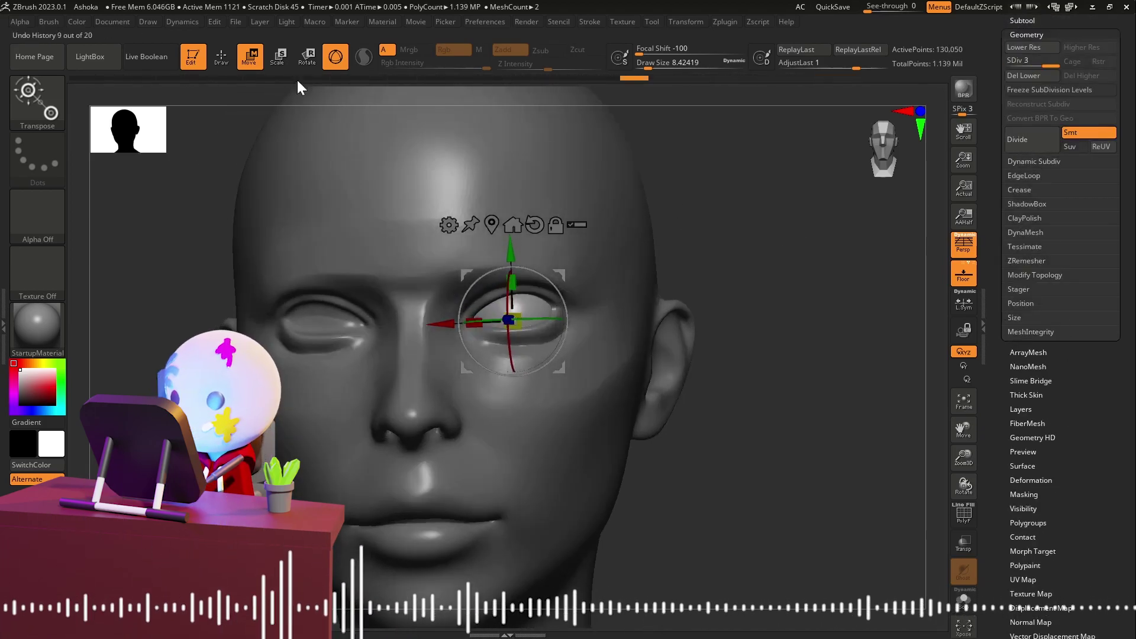
{"action": "left_click", "coordinate": [1036, 275]}
{"action": "left_click", "coordinate": [1035, 317]}
{"action": "left_click", "coordinate": [1024, 48]}
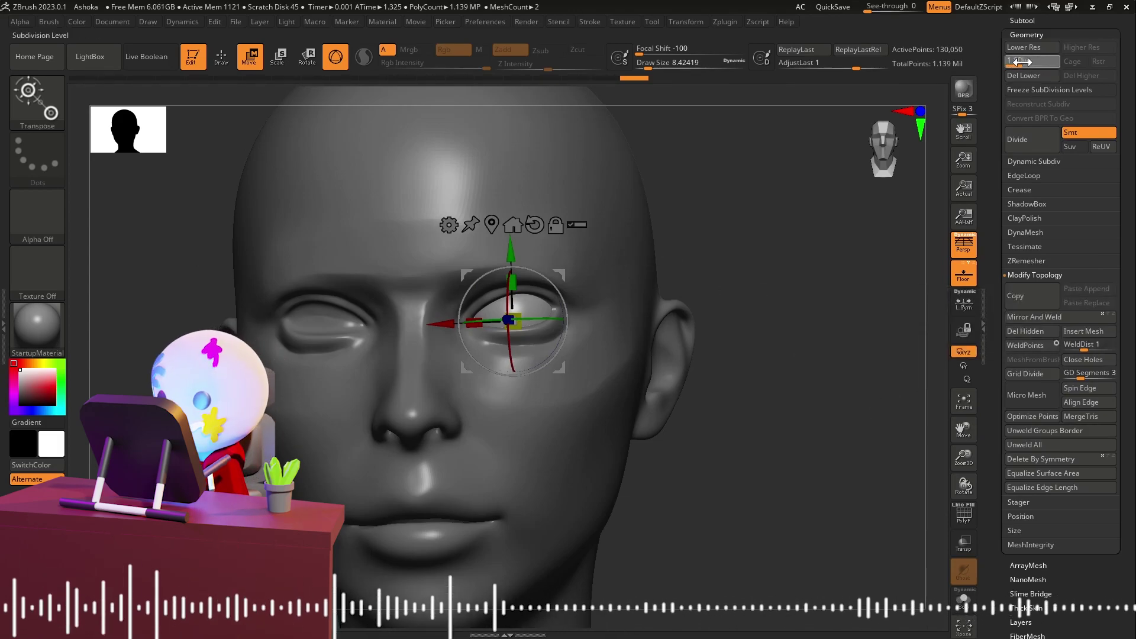
{"action": "left_click", "coordinate": [1090, 76]}
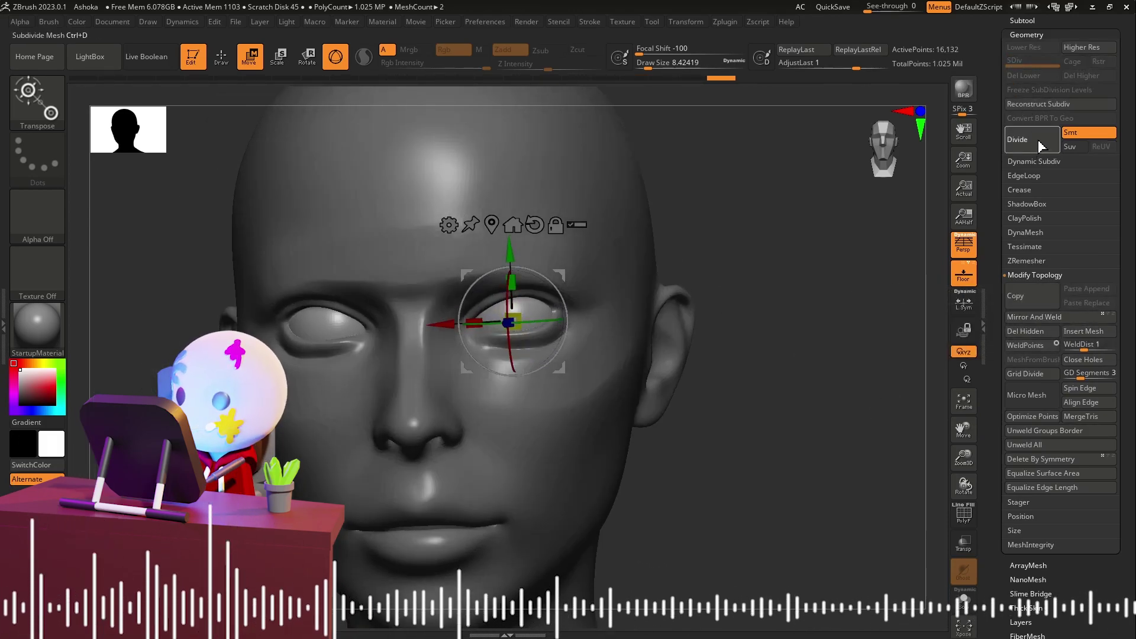
{"action": "left_click", "coordinate": [1033, 139]}
{"action": "left_click", "coordinate": [1033, 139]}
{"action": "left_click", "coordinate": [1032, 21]}
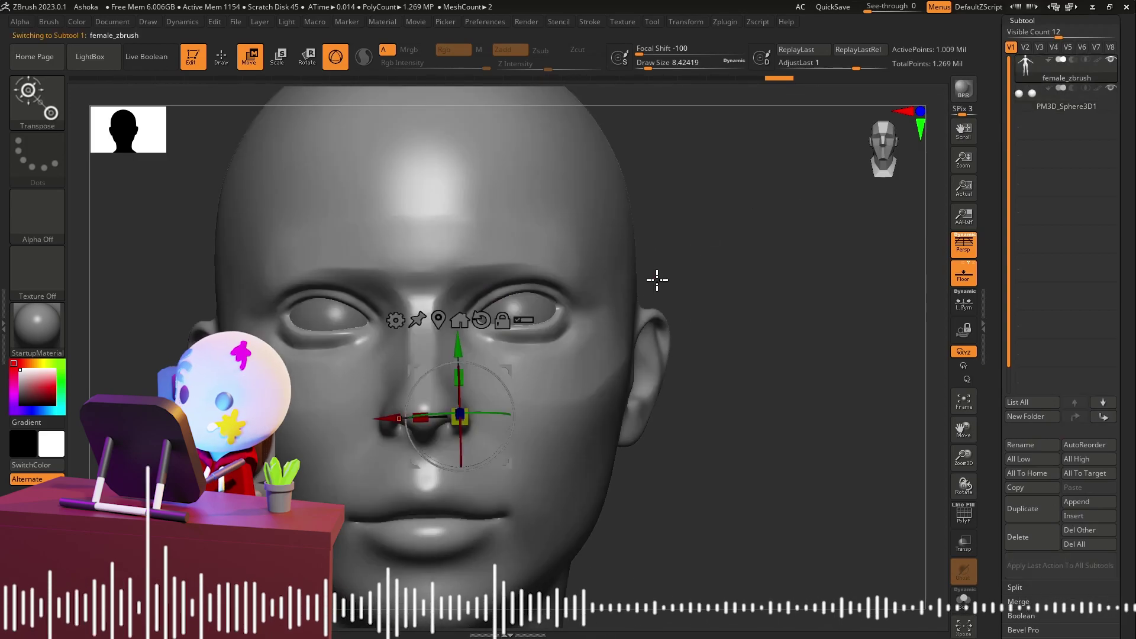
Step: Set the secondary colour to dark grey and return to the head subtool in Draw mode
{"action": "left_click", "coordinate": [1032, 97]}
{"action": "left_click", "coordinate": [20, 398]}
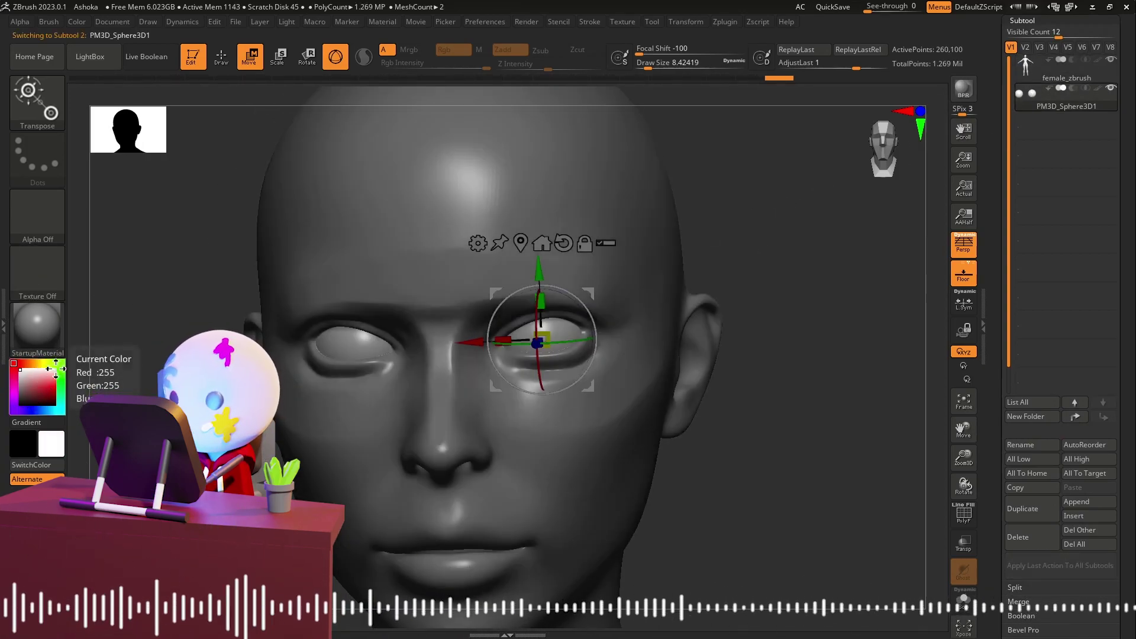
{"action": "left_click", "coordinate": [1029, 68]}
{"action": "left_click", "coordinate": [221, 57]}
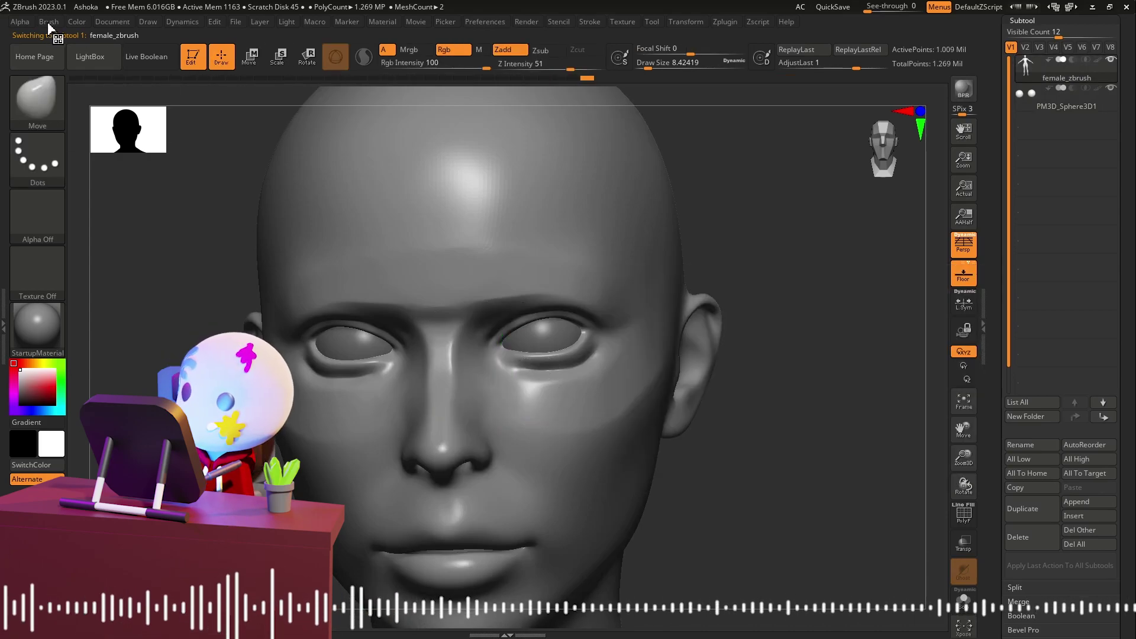
Step: Try the ToyPlastic material, then switch back to StartupMaterial
{"action": "left_click", "coordinate": [77, 21]}
{"action": "left_click", "coordinate": [77, 21]}
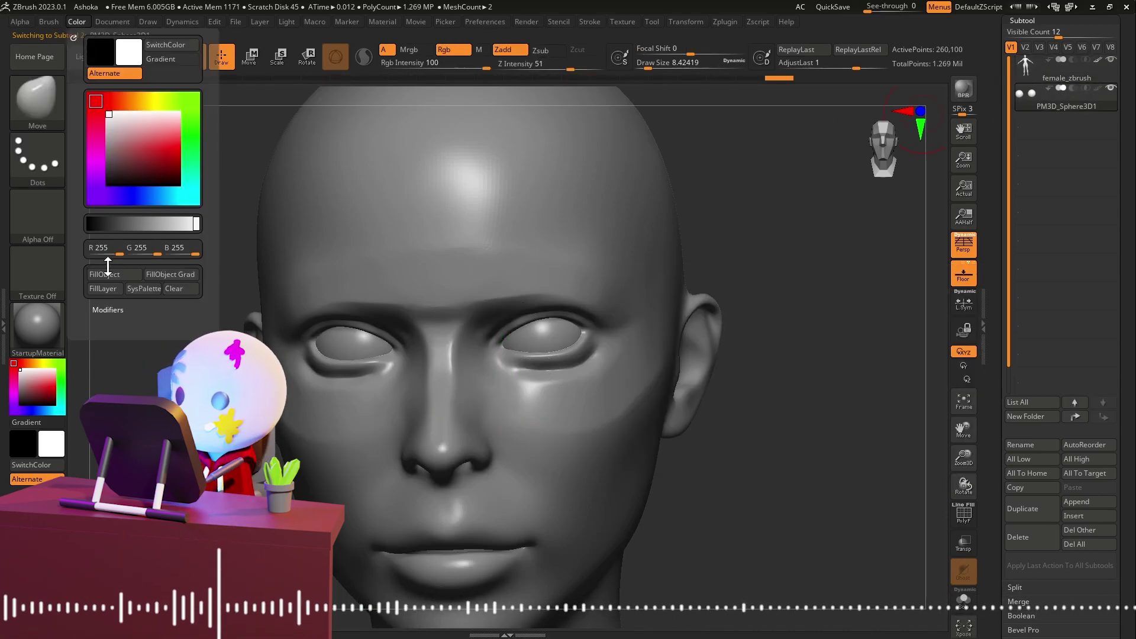
{"action": "left_click", "coordinate": [40, 342]}
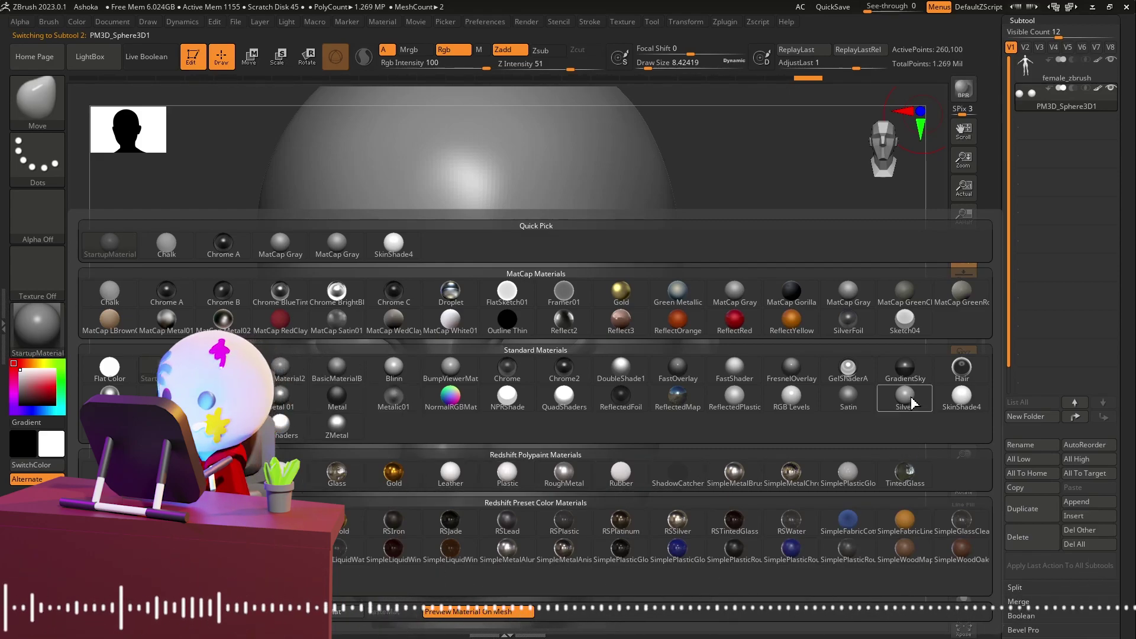
{"action": "left_click", "coordinate": [278, 425]}
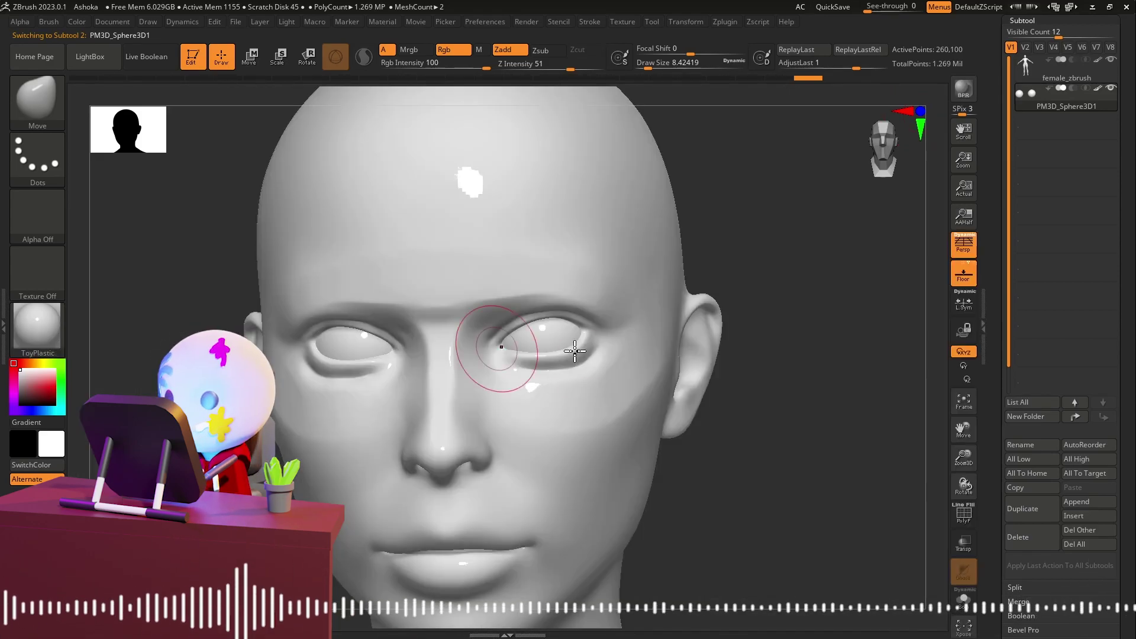
{"action": "left_click", "coordinate": [77, 21]}
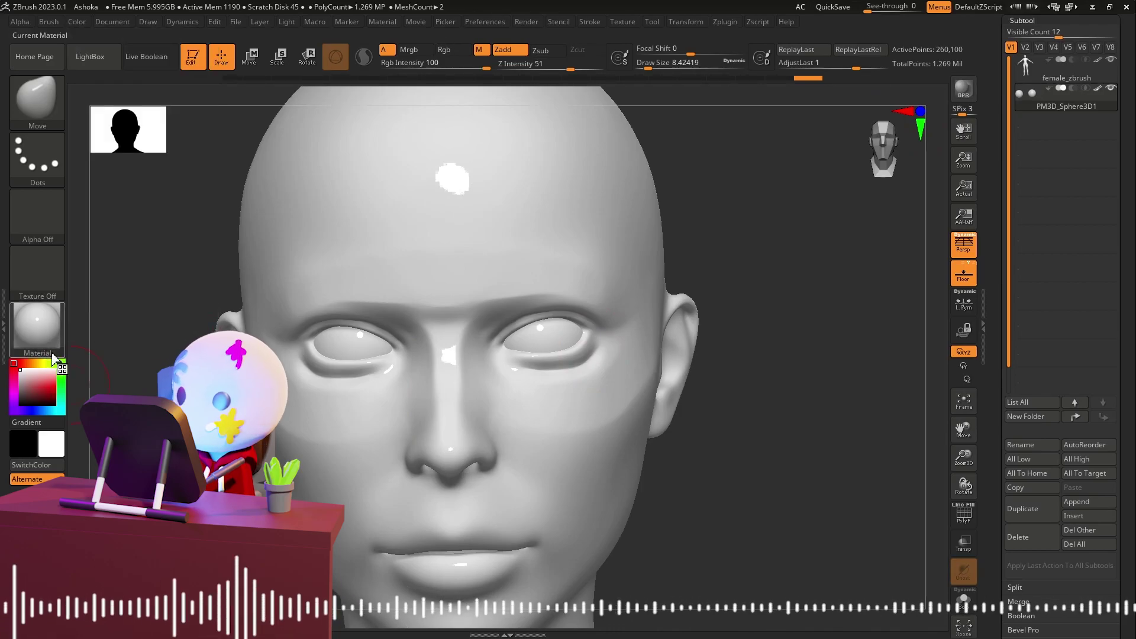
{"action": "left_click", "coordinate": [38, 325]}
{"action": "left_click", "coordinate": [110, 247]}
Step: Set up the Paint brush with Rgb painting and X symmetry enabled
{"action": "key", "text": "b"}
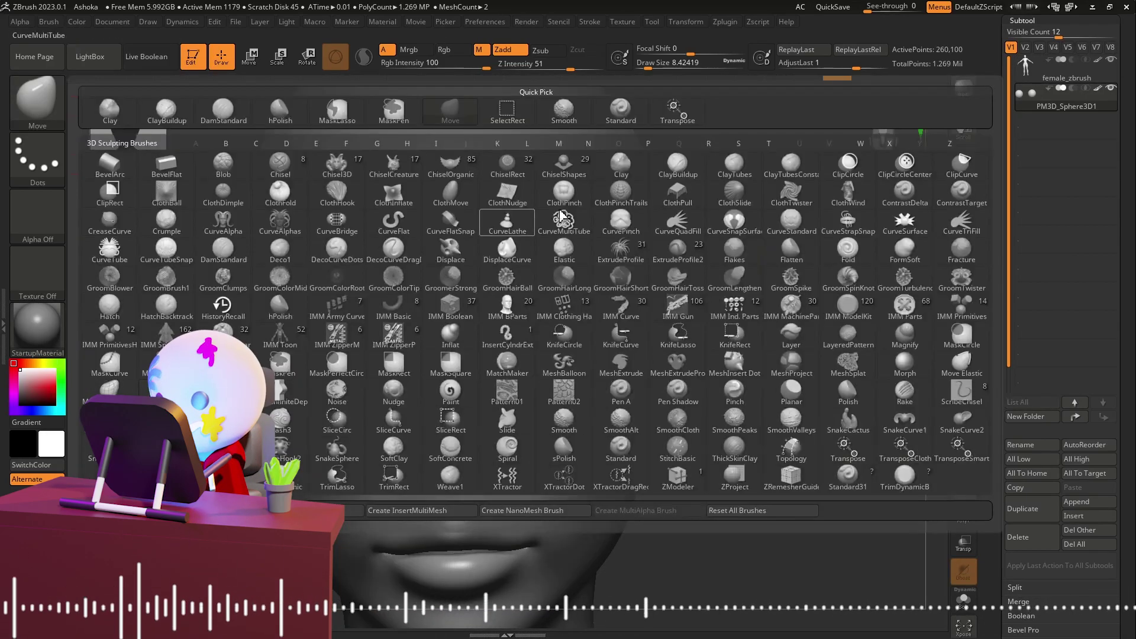
{"action": "key", "text": "p"}
{"action": "left_click", "coordinate": [453, 376]}
{"action": "scroll", "coordinate": [452, 373], "scroll_direction": "down", "scroll_amount": 1}
{"action": "scroll", "coordinate": [453, 373], "scroll_direction": "down", "scroll_amount": 1}
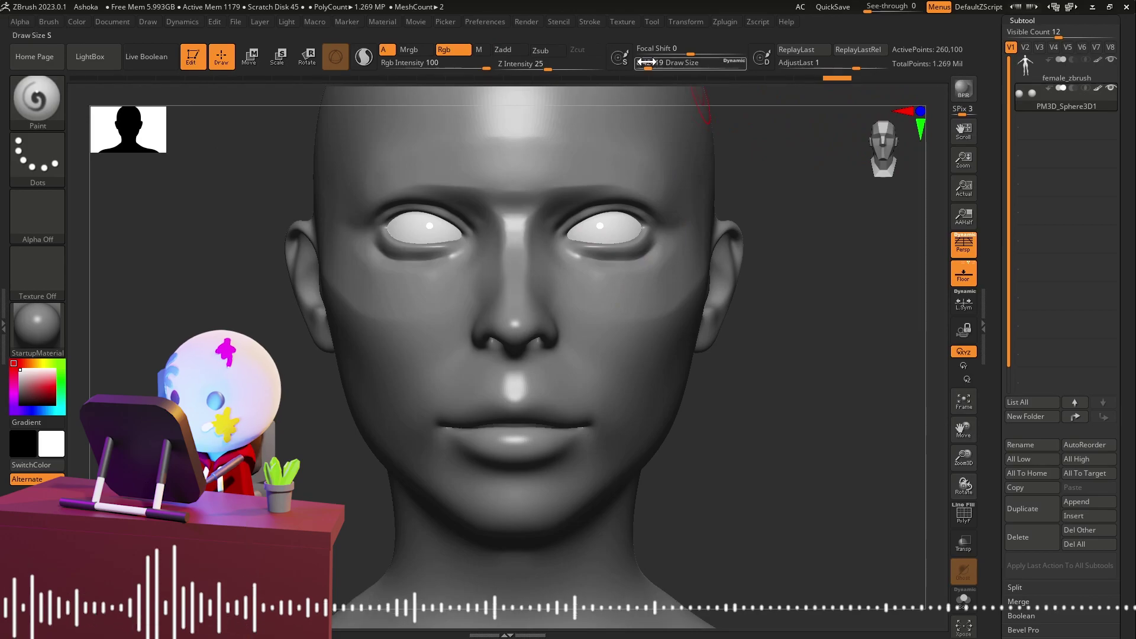
{"action": "left_click", "coordinate": [686, 21]}
{"action": "left_click", "coordinate": [705, 358]}
{"action": "scroll", "coordinate": [548, 307], "scroll_direction": "up", "scroll_amount": 3}
{"action": "scroll", "coordinate": [548, 307], "scroll_direction": "up", "scroll_amount": 1}
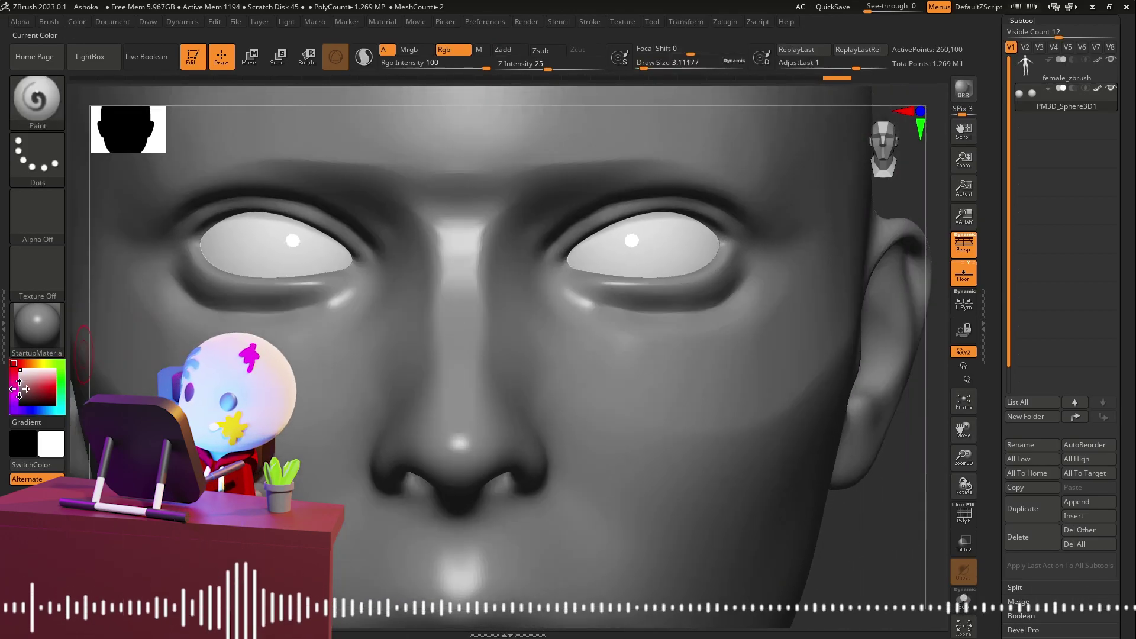
Step: Paint dark irises into both eyeballs with an iris-sized brush
{"action": "left_click_drag", "start_coordinate": [640, 62], "coordinate": [644, 69]}
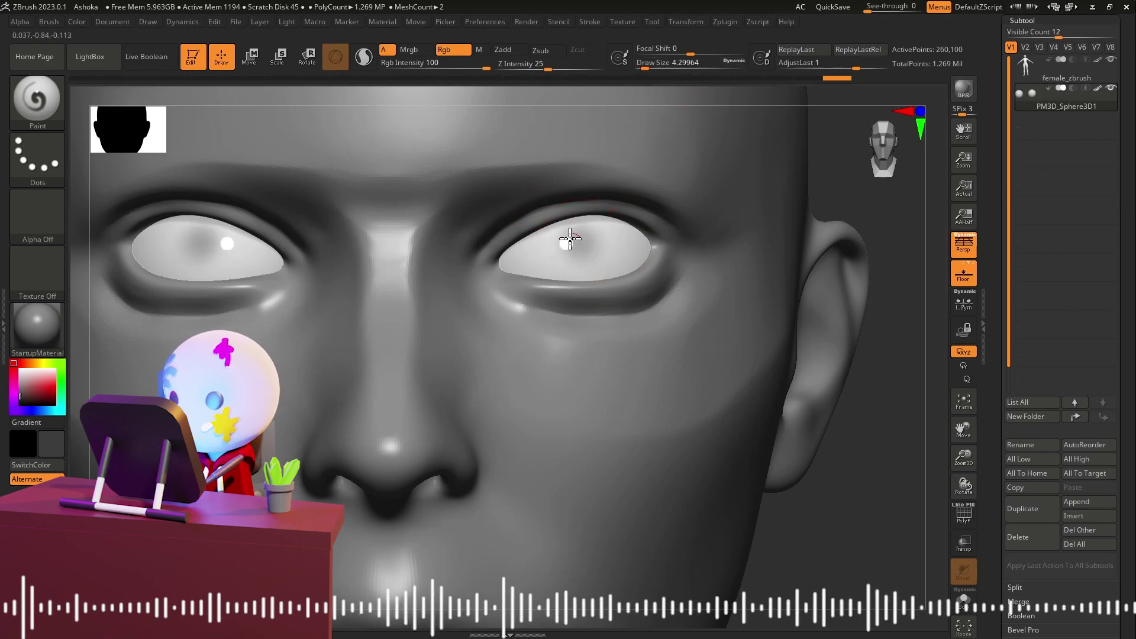
{"action": "left_click_drag", "start_coordinate": [570, 238], "coordinate": [567, 230]}
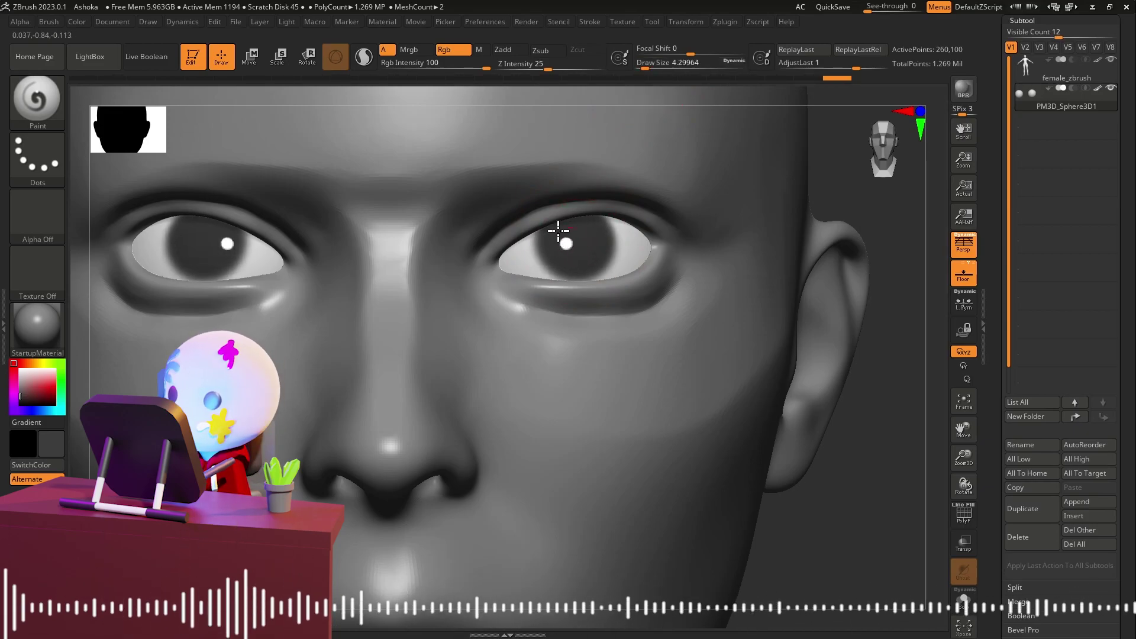
{"action": "key", "text": "f"}
{"action": "left_click_drag", "start_coordinate": [619, 119], "coordinate": [672, 300]}
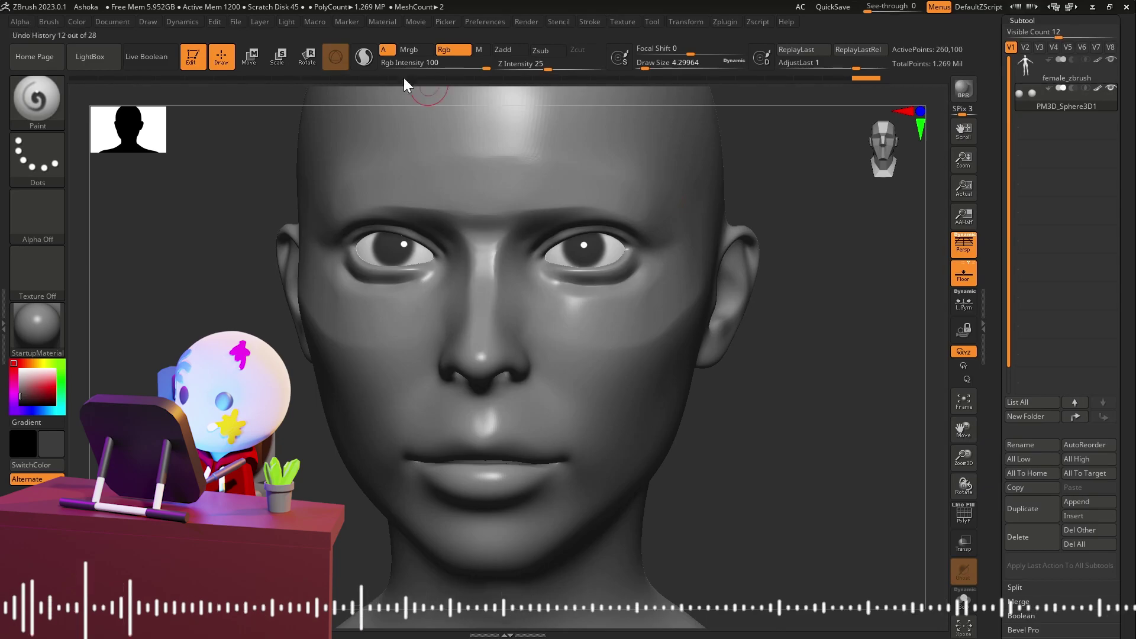
Step: Make the female_zbrush head the active subtool and pick a lime colour
{"action": "key", "text": "w"}
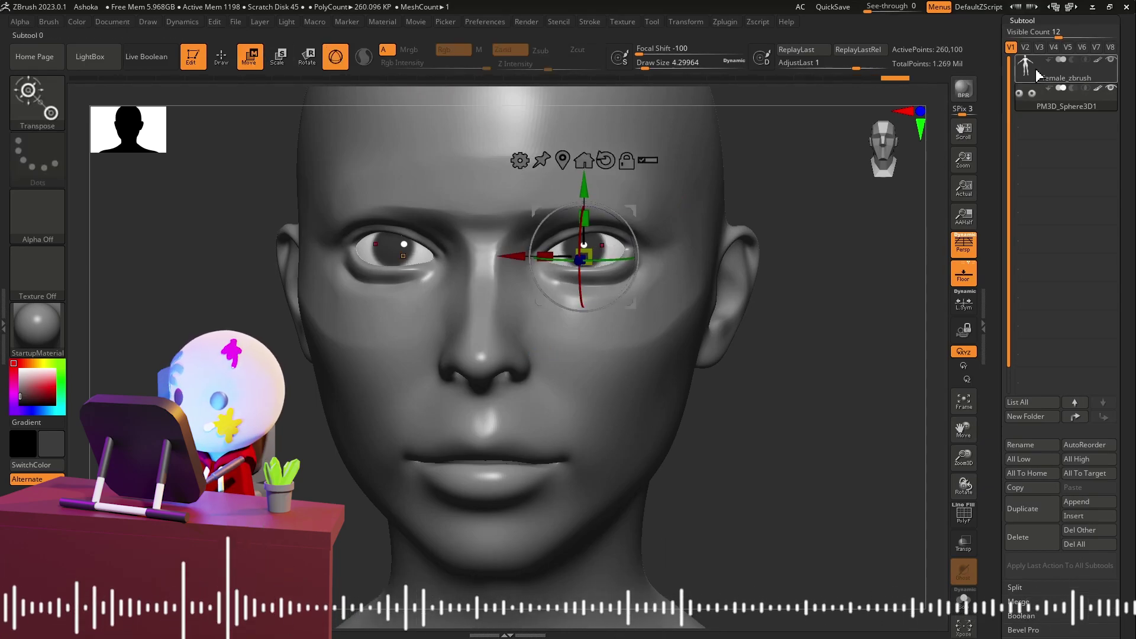
{"action": "left_click", "coordinate": [1040, 76]}
{"action": "key", "text": "q"}
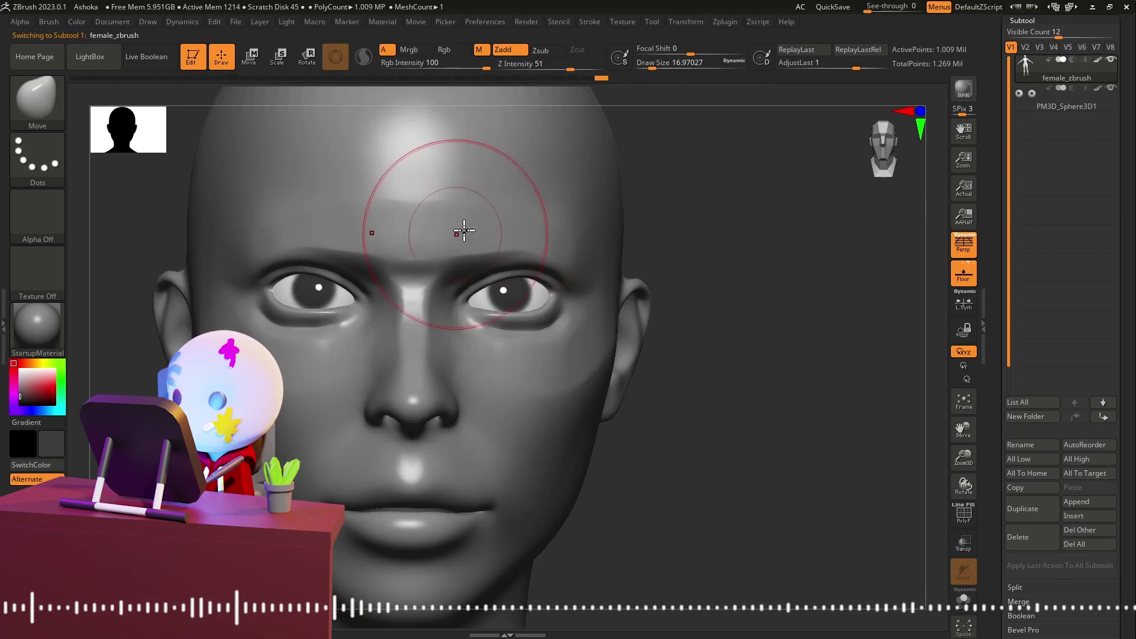
{"action": "key", "text": "space"}
{"action": "left_click", "coordinate": [431, 237]}
{"action": "mouse_move", "coordinate": [418, 223]}
{"action": "right_mouse_down", "text": "ctrl"}
{"action": "mouse_move", "coordinate": [431, 261]}
{"action": "mouse_move", "coordinate": [424, 308]}
{"action": "right_mouse_up", "text": "ctrl"}
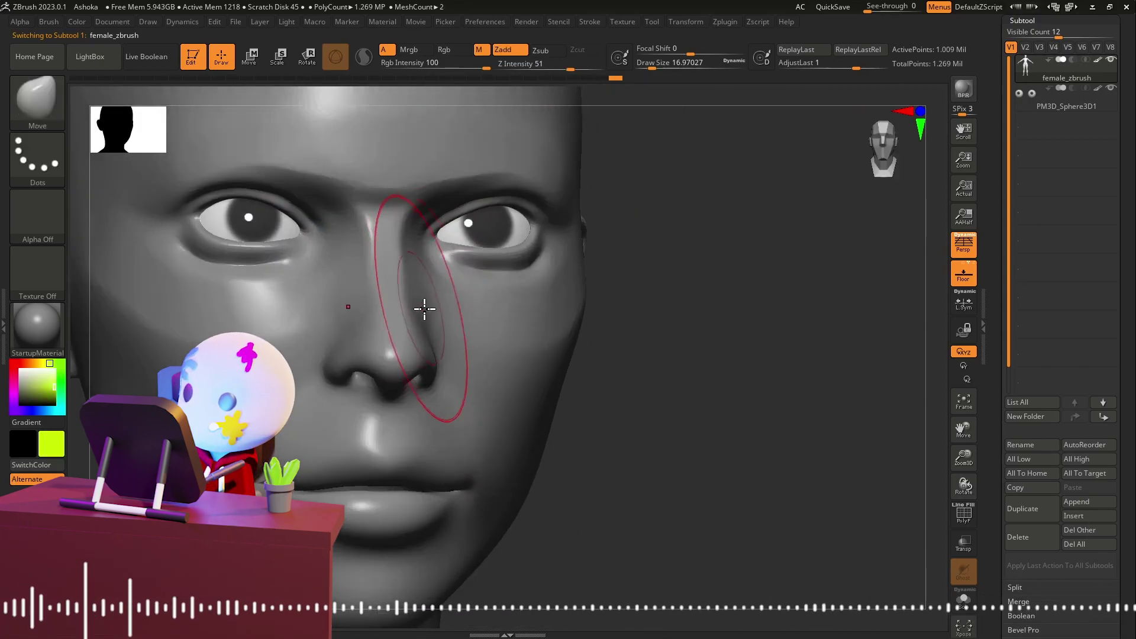
{"action": "key", "text": "f"}
Step: Inflate and polish the nose form from profile and three-quarter views
{"action": "key", "text": "b"}
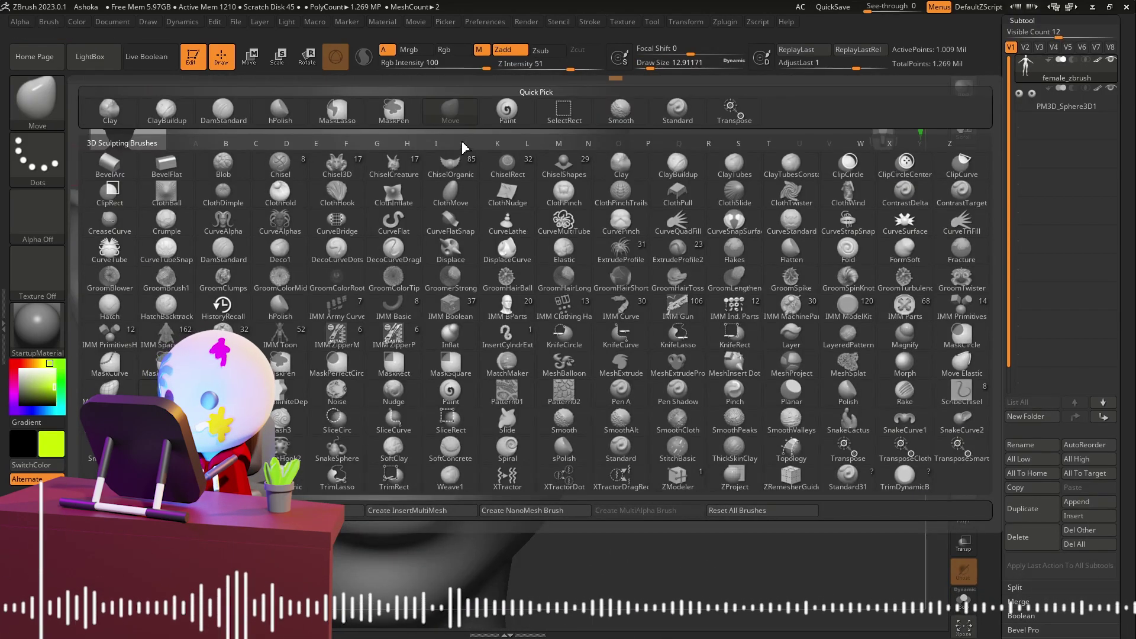
{"action": "key", "text": "i"}
{"action": "key", "text": "n"}
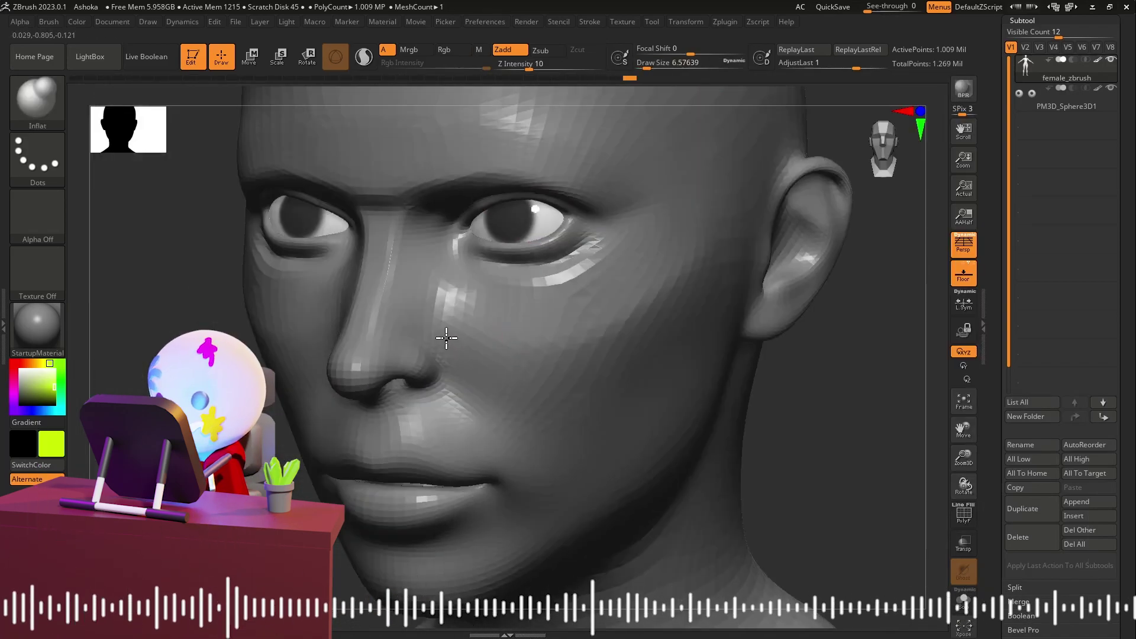
{"action": "right_click_drag", "start_coordinate": [386, 347], "coordinate": [469, 343]}
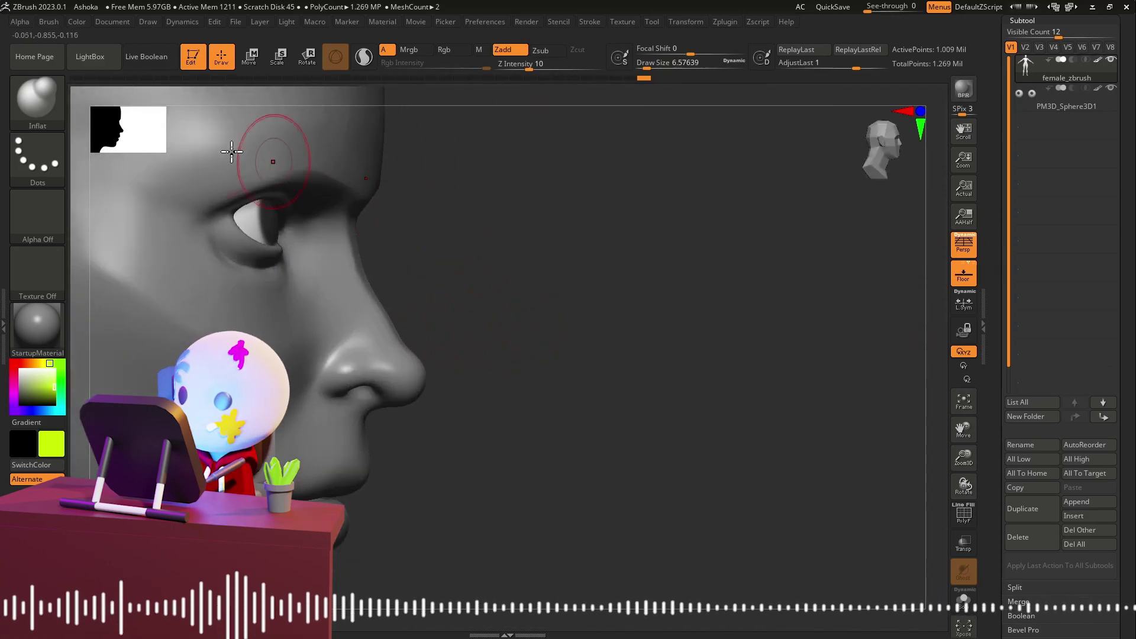
{"action": "key", "text": "b"}
{"action": "left_click", "coordinate": [280, 109]}
{"action": "right_click_drag", "start_coordinate": [297, 119], "coordinate": [375, 345]}
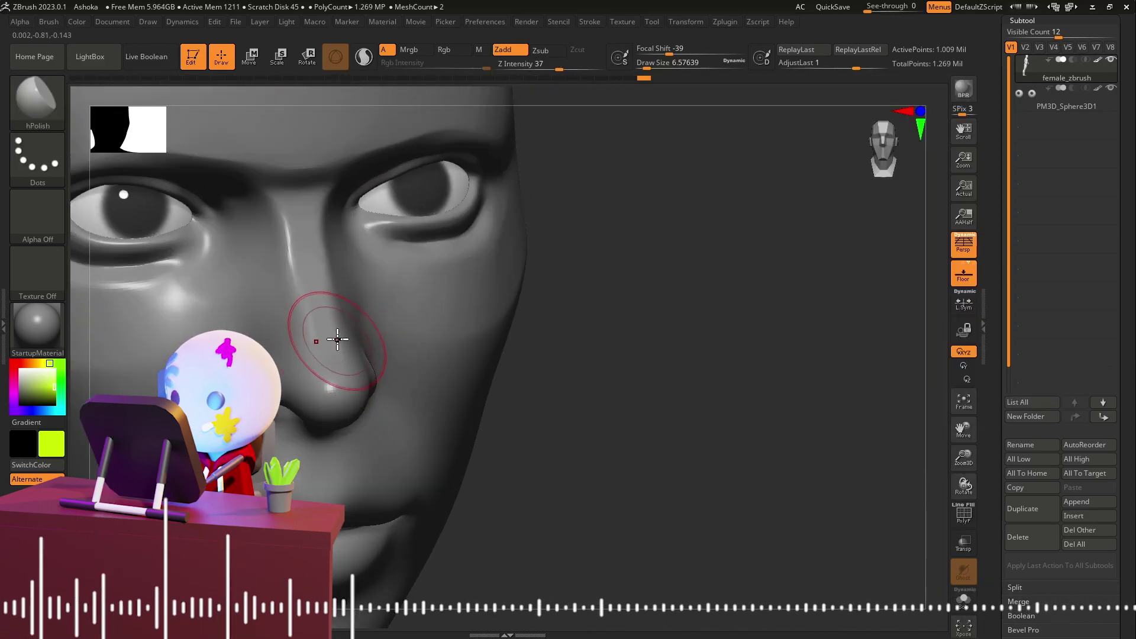
{"action": "mouse_move", "coordinate": [345, 407]}
{"action": "right_mouse_down"}
{"action": "mouse_move", "coordinate": [383, 398]}
{"action": "mouse_move", "coordinate": [370, 387]}
{"action": "right_mouse_up"}
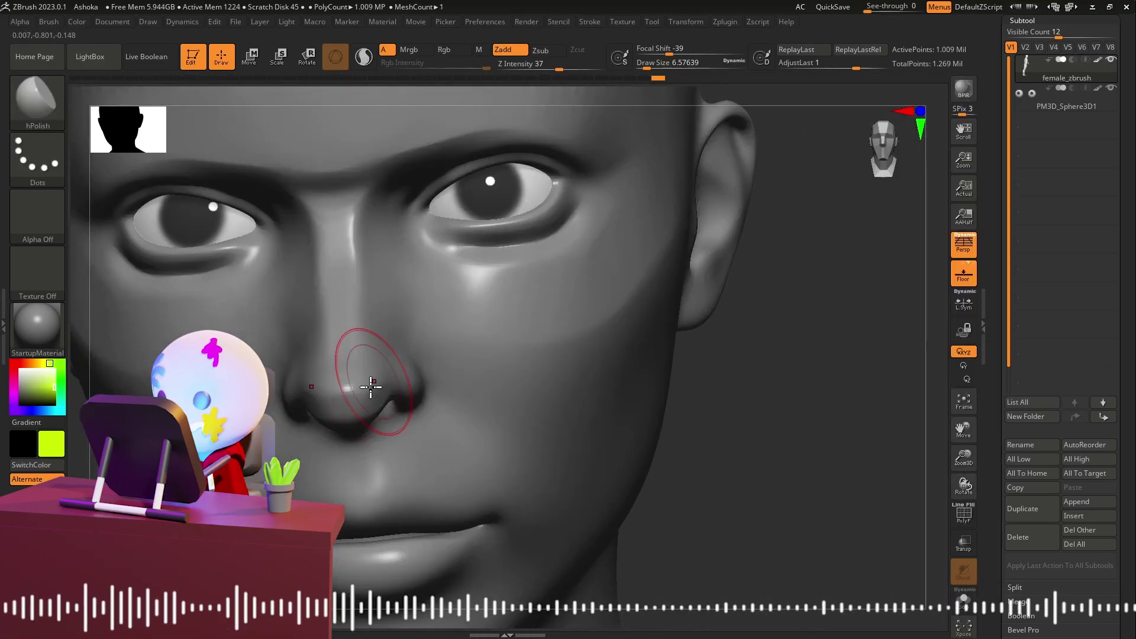
{"action": "mouse_move", "coordinate": [313, 409]}
{"action": "right_mouse_down"}
{"action": "mouse_move", "coordinate": [398, 345]}
{"action": "mouse_move", "coordinate": [303, 412]}
{"action": "mouse_move", "coordinate": [406, 325]}
{"action": "mouse_move", "coordinate": [341, 306]}
{"action": "right_mouse_up"}
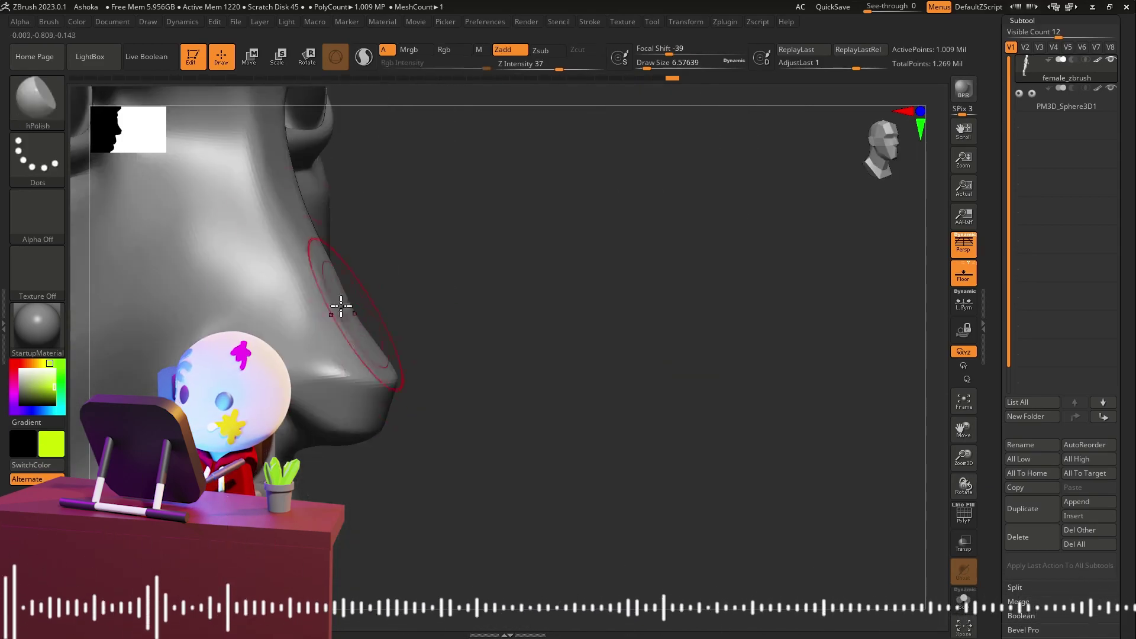
Step: Inflate the nose, crease it with DamStandard and build up the nostril with ClayBuildup
{"action": "left_click", "coordinate": [37, 98]}
{"action": "key", "text": "i"}
{"action": "key", "text": "n"}
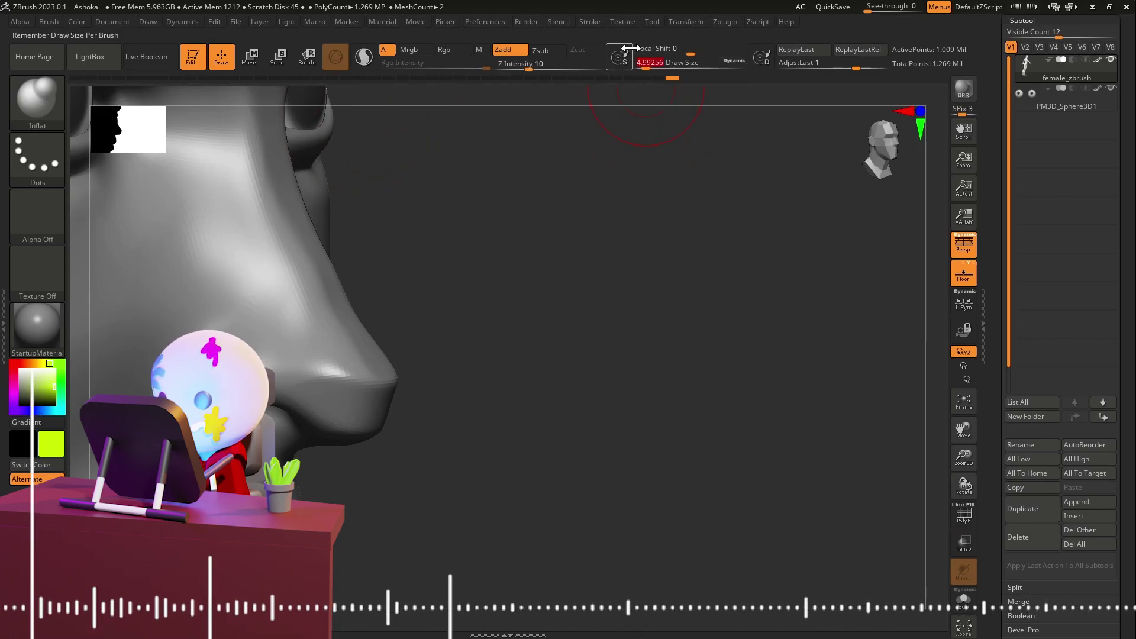
{"action": "key", "text": "b"}
{"action": "key", "text": "d"}
{"action": "key", "text": "s"}
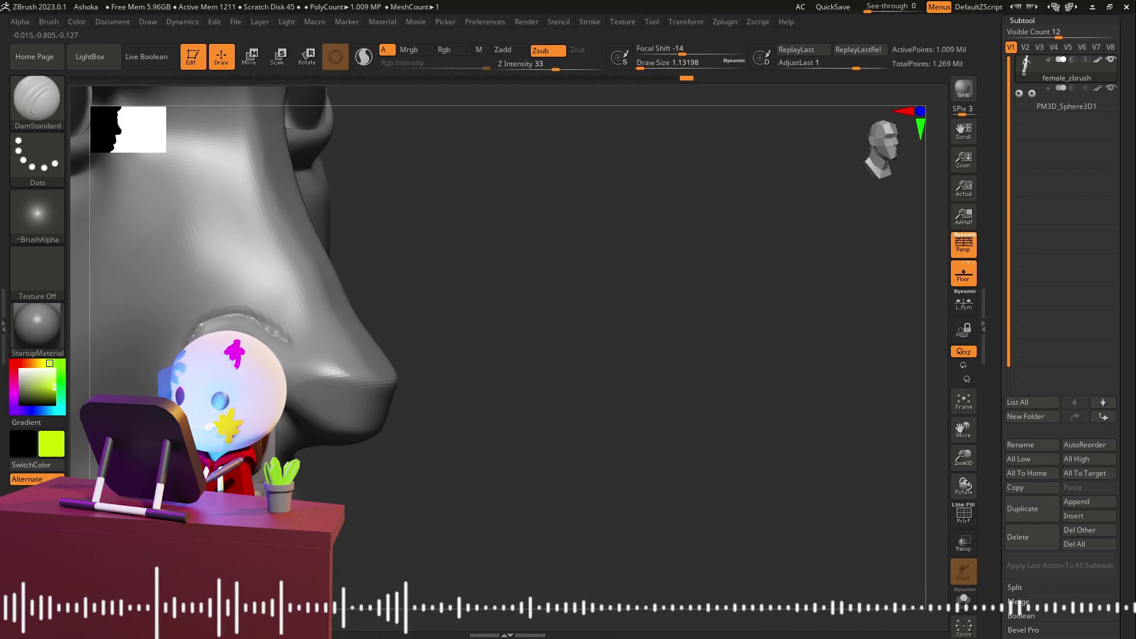
{"action": "right_click_drag", "start_coordinate": [355, 296], "coordinate": [444, 337]}
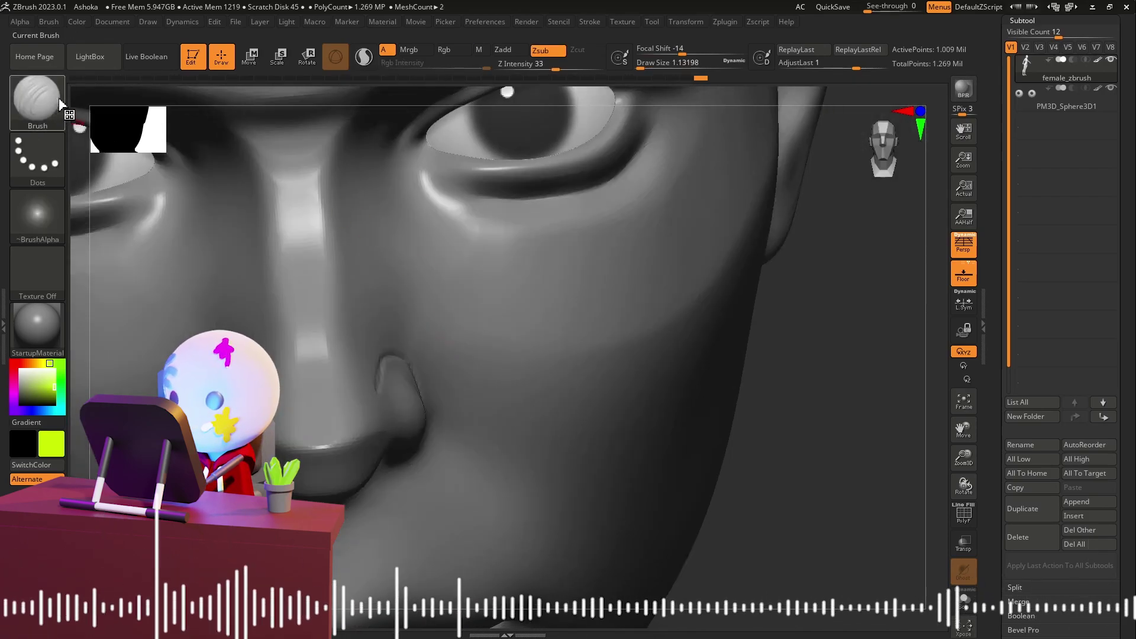
{"action": "key", "text": "b"}
{"action": "key", "text": "c"}
{"action": "key", "text": "b"}
{"action": "right_click_drag", "start_coordinate": [413, 296], "coordinate": [354, 428]}
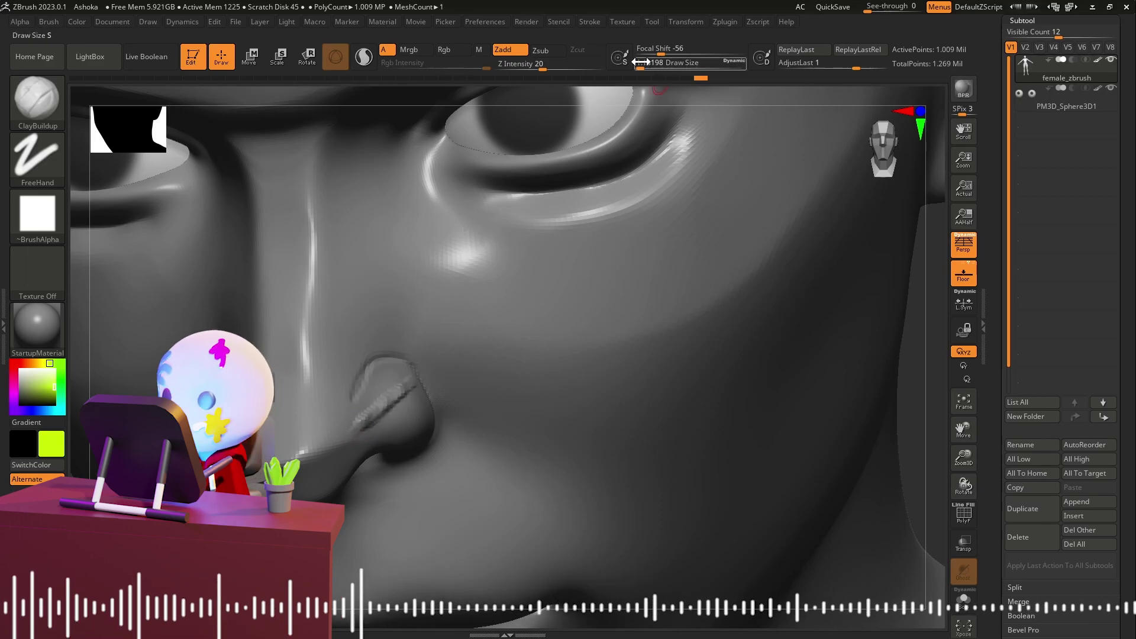
Step: Reinflate and smooth the upper nose, then polish it with hPolish
{"action": "key", "text": "b"}
{"action": "key", "text": "i"}
{"action": "key", "text": "n"}
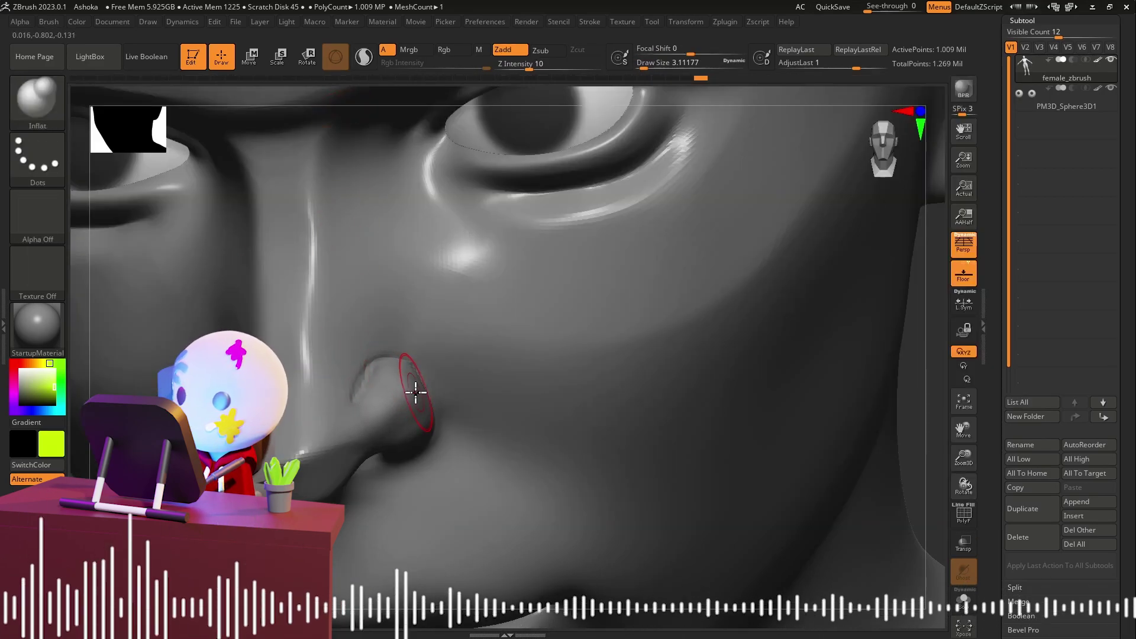
{"action": "left_click_drag", "start_coordinate": [381, 394], "coordinate": [405, 426], "text": "shift"}
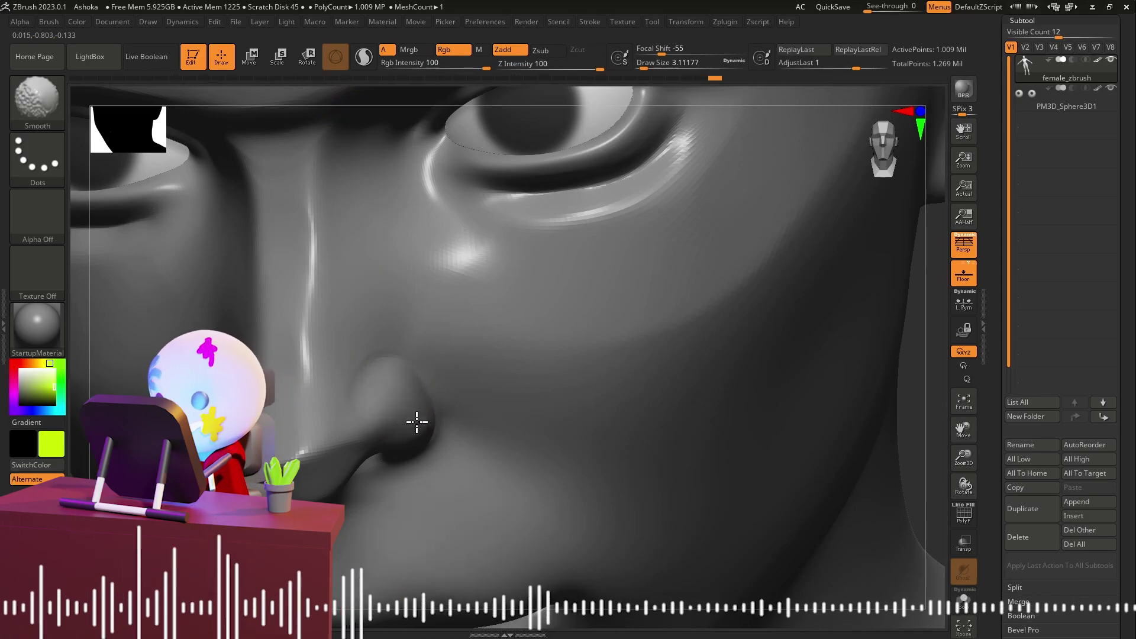
{"action": "mouse_move", "coordinate": [417, 421]}
{"action": "right_mouse_down"}
{"action": "mouse_move", "coordinate": [512, 328]}
{"action": "mouse_move", "coordinate": [349, 174]}
{"action": "right_mouse_up"}
{"action": "key", "text": "b"}
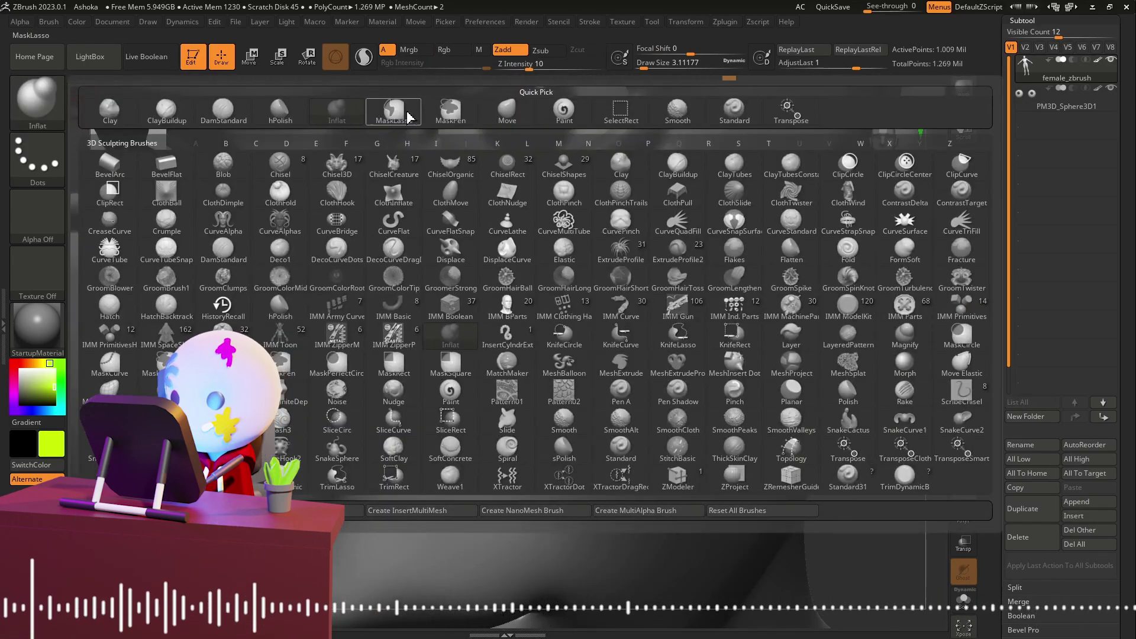
{"action": "key", "text": "h"}
{"action": "key", "text": "p"}
{"action": "mouse_move", "coordinate": [368, 287]}
{"action": "right_mouse_down", "text": "alt"}
{"action": "mouse_move", "coordinate": [406, 380]}
{"action": "mouse_move", "coordinate": [393, 415]}
{"action": "mouse_move", "coordinate": [391, 371]}
{"action": "mouse_move", "coordinate": [375, 375]}
{"action": "mouse_move", "coordinate": [383, 425]}
{"action": "right_mouse_up", "text": "alt"}
{"action": "mouse_move", "coordinate": [451, 401]}
{"action": "right_mouse_down"}
{"action": "mouse_move", "coordinate": [414, 406]}
{"action": "mouse_move", "coordinate": [418, 284]}
{"action": "mouse_move", "coordinate": [496, 315]}
{"action": "mouse_move", "coordinate": [499, 363]}
{"action": "mouse_move", "coordinate": [477, 332]}
{"action": "mouse_move", "coordinate": [469, 373]}
{"action": "mouse_move", "coordinate": [372, 206]}
{"action": "right_mouse_up"}
Step: Carve nostril creases along each side of the nose with DamStandard
{"action": "key", "text": "b"}
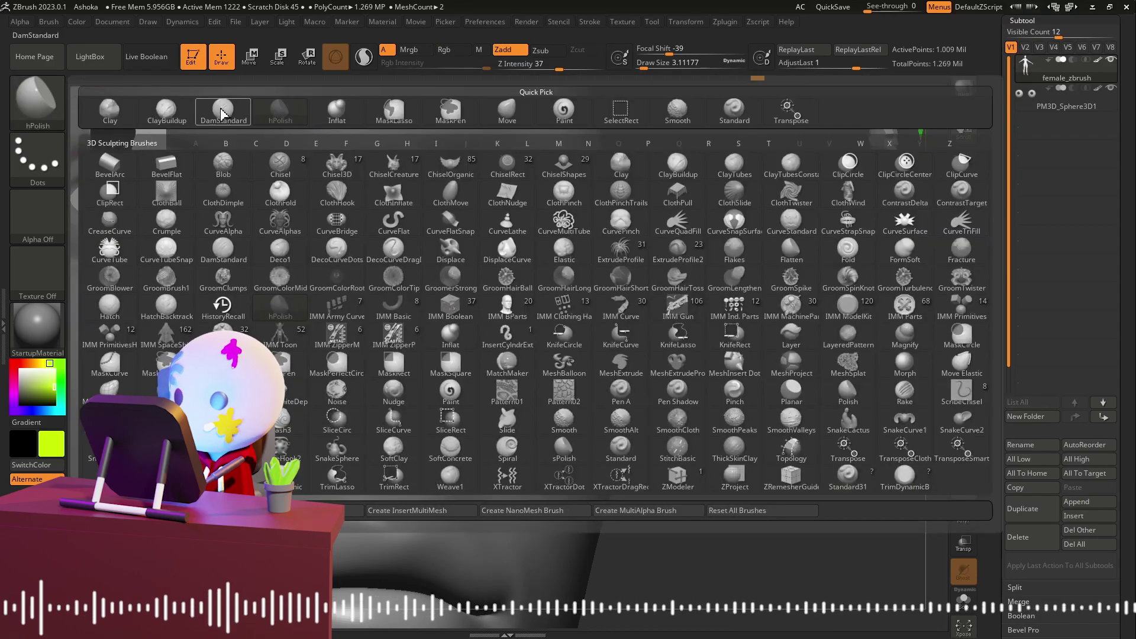
{"action": "key", "text": "d"}
{"action": "key", "text": "s"}
{"action": "right_click_drag", "start_coordinate": [381, 291], "coordinate": [364, 309], "text": "ctrl"}
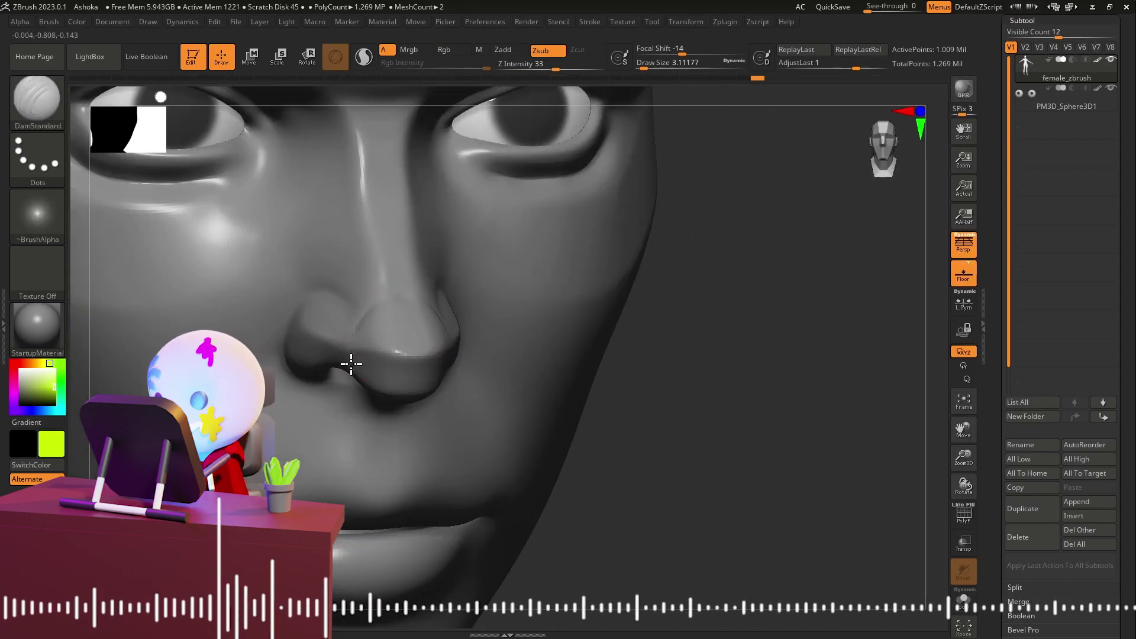
{"action": "mouse_move", "coordinate": [351, 364]}
{"action": "right_mouse_down", "text": "shift"}
{"action": "mouse_move", "coordinate": [371, 368]}
{"action": "mouse_move", "coordinate": [457, 305]}
{"action": "mouse_move", "coordinate": [540, 291]}
{"action": "mouse_move", "coordinate": [152, 132]}
{"action": "right_mouse_up", "text": "shift"}
Step: With a resized Move brush, push the nose tip backward in side profile
{"action": "key", "text": "b"}
{"action": "left_click", "coordinate": [508, 109]}
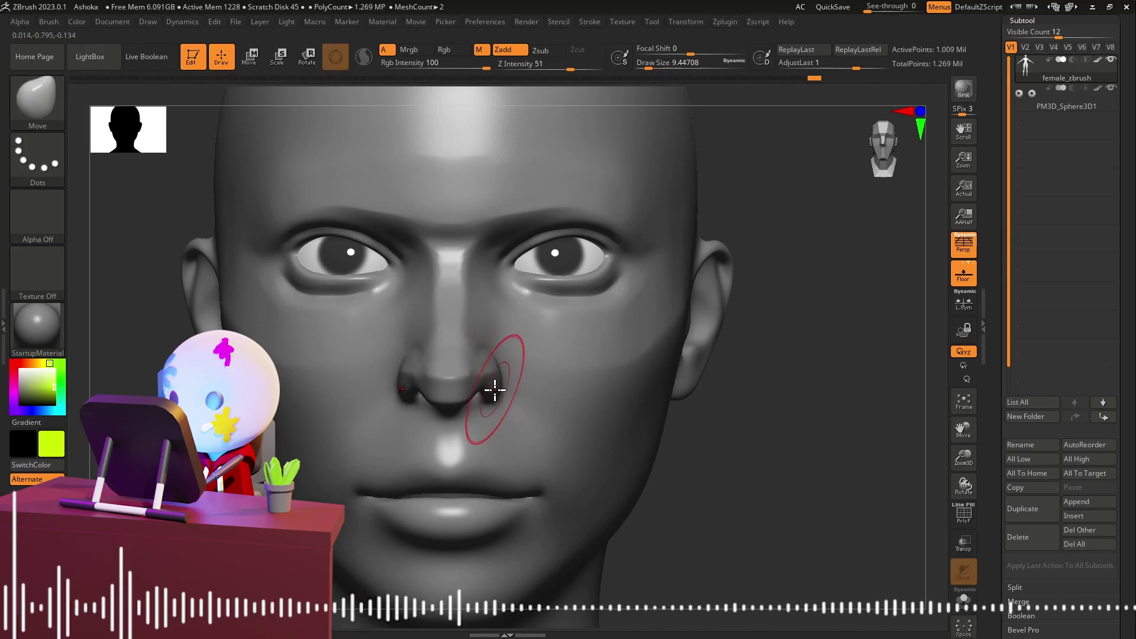
{"action": "left_click_drag", "start_coordinate": [649, 68], "coordinate": [647, 68]}
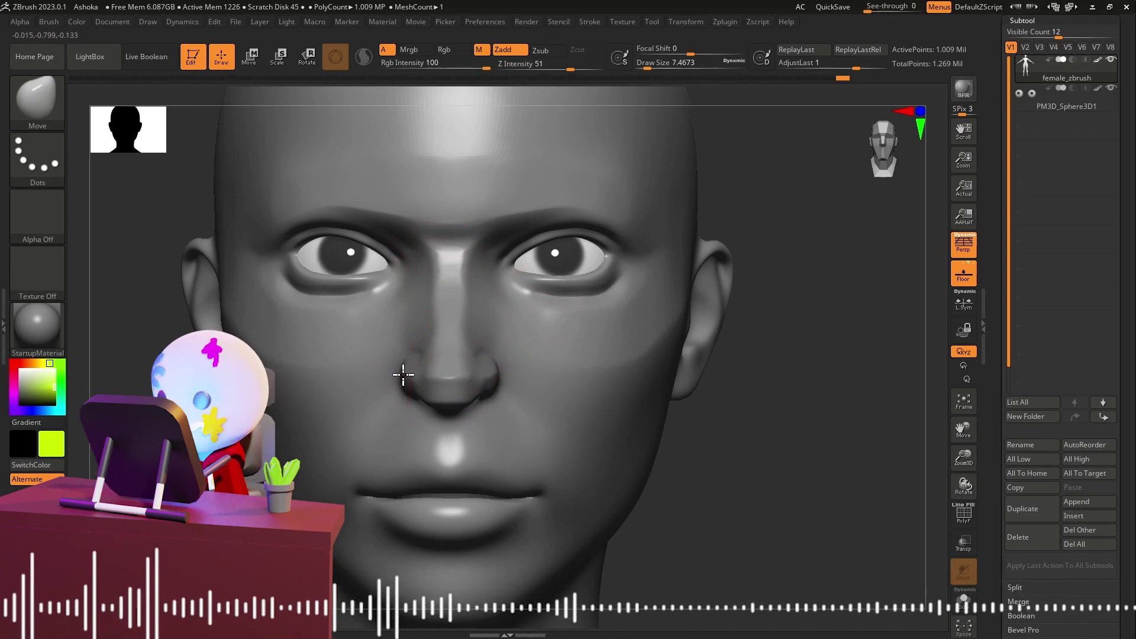
{"action": "right_click_drag", "start_coordinate": [444, 348], "coordinate": [471, 337]}
{"action": "left_click_drag", "start_coordinate": [648, 68], "coordinate": [651, 64]}
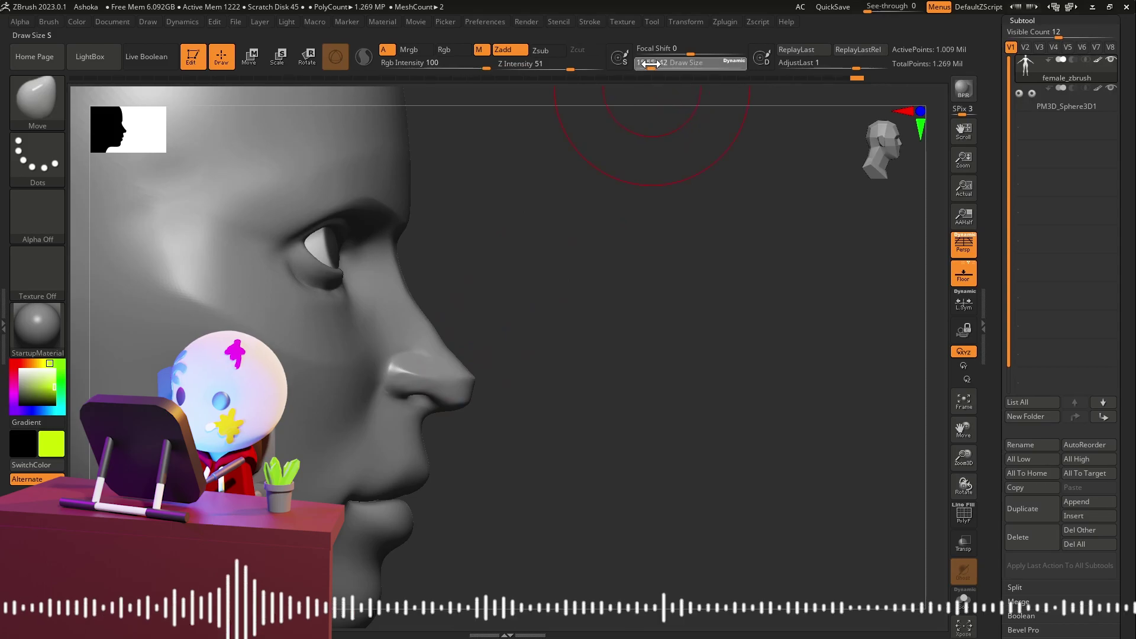
{"action": "left_click_drag", "start_coordinate": [474, 382], "coordinate": [463, 382]}
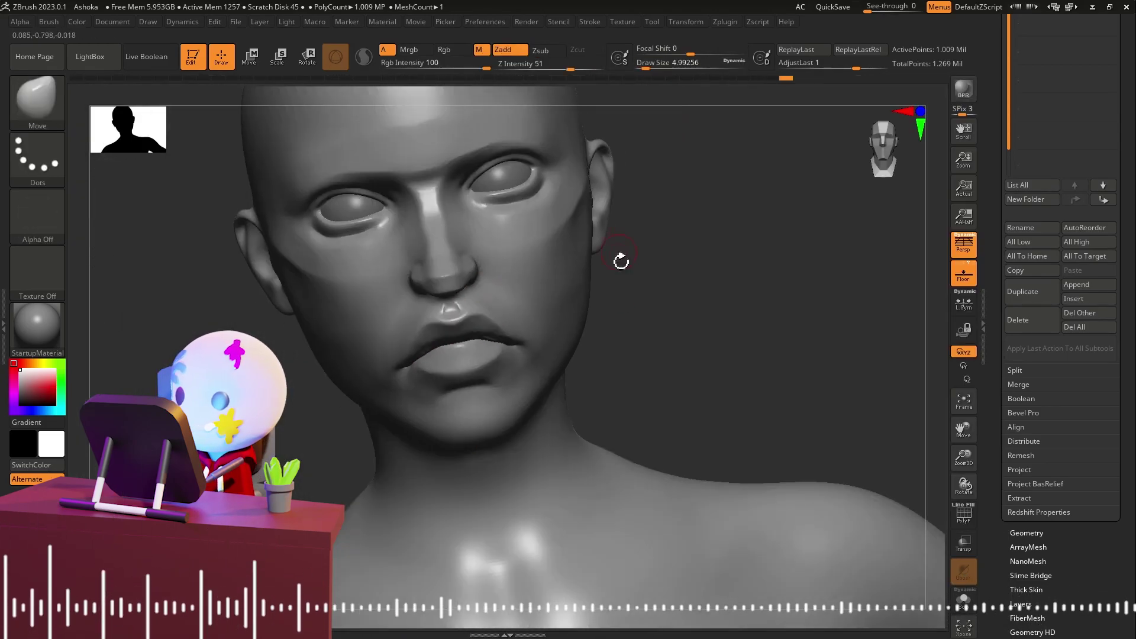
Step: Carve a ClayBuildup crease below the eye, then smooth it into the cheek
{"action": "left_click_drag", "start_coordinate": [622, 259], "coordinate": [572, 341]}
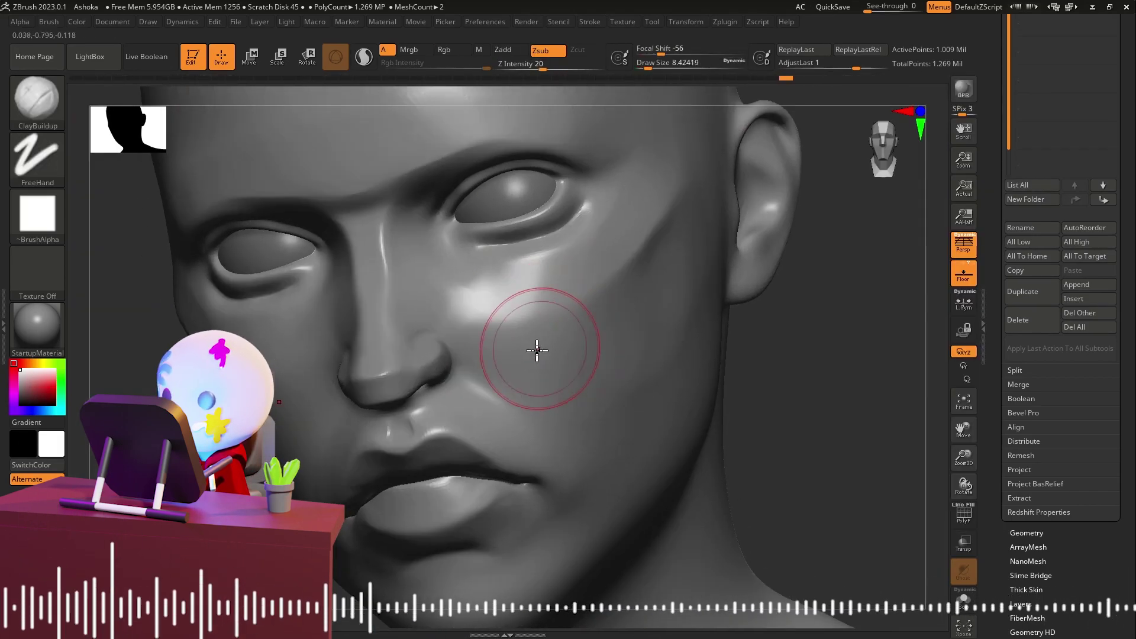
{"action": "left_click_drag", "start_coordinate": [516, 357], "coordinate": [550, 343]}
{"action": "mouse_move", "coordinate": [680, 227]}
{"action": "left_mouse_down", "text": "shift"}
{"action": "mouse_move", "coordinate": [579, 368]}
{"action": "mouse_move", "coordinate": [624, 334]}
{"action": "left_mouse_up", "text": "shift"}
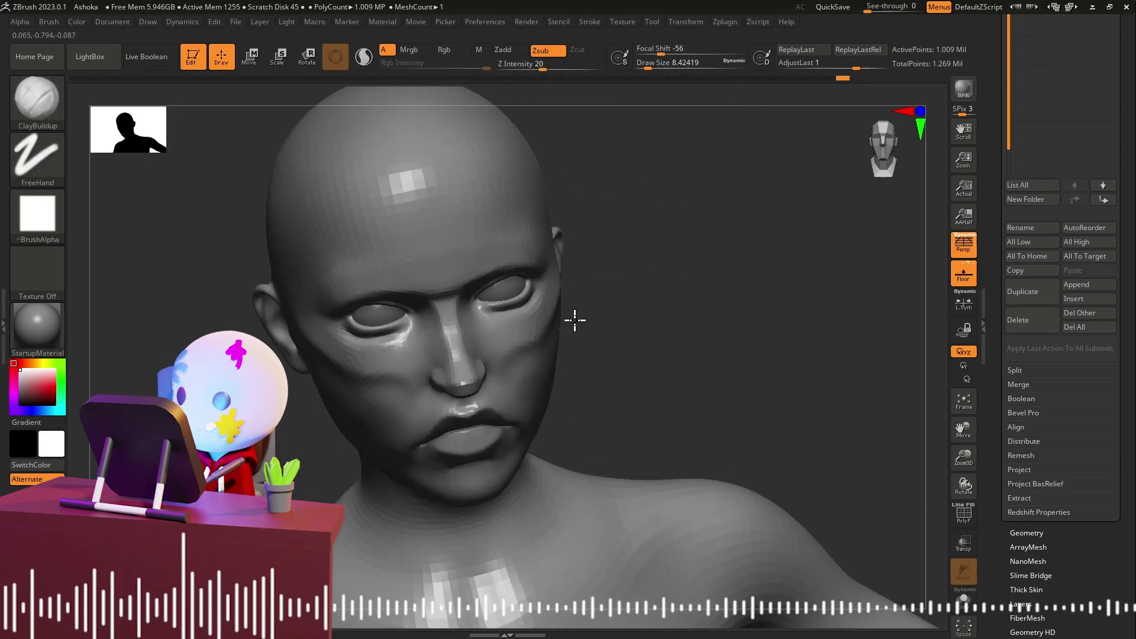
{"action": "left_click_drag", "start_coordinate": [591, 292], "coordinate": [561, 312]}
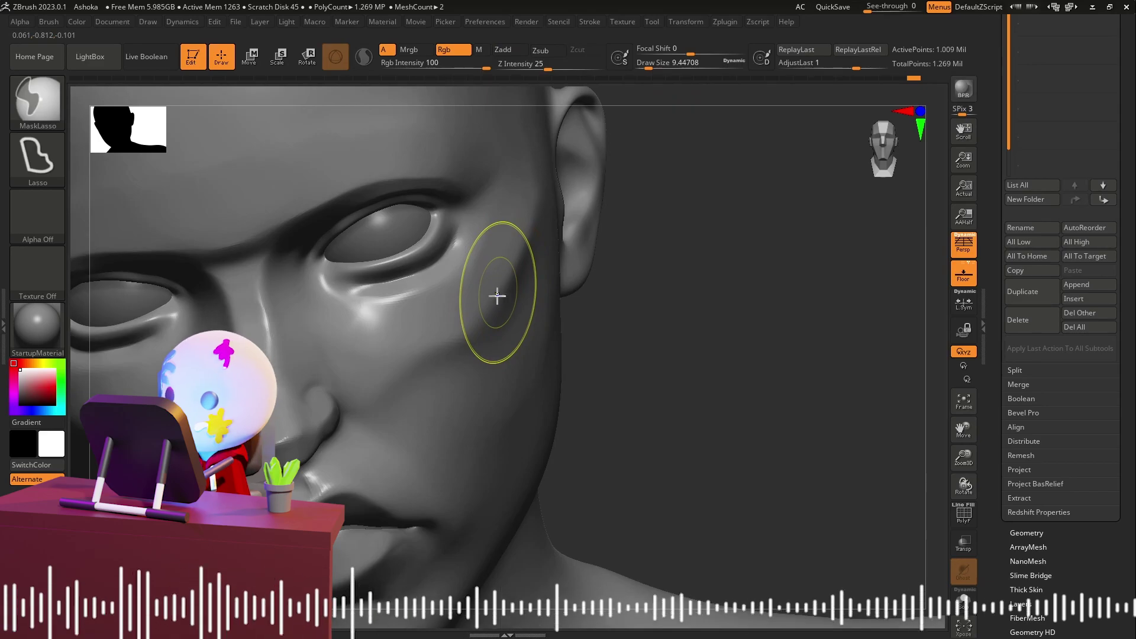
Step: Save the project and polish the head with hPolish
{"action": "key", "text": "ctrl+s"}
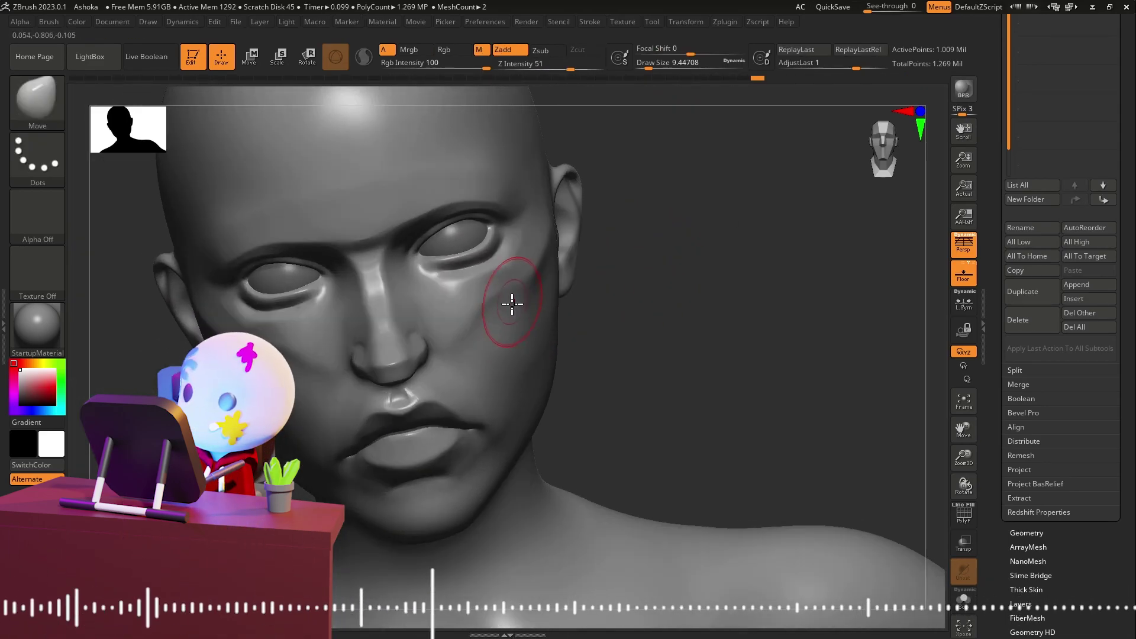
{"action": "key", "text": "b"}
{"action": "key", "text": "h"}
{"action": "key", "text": "p"}
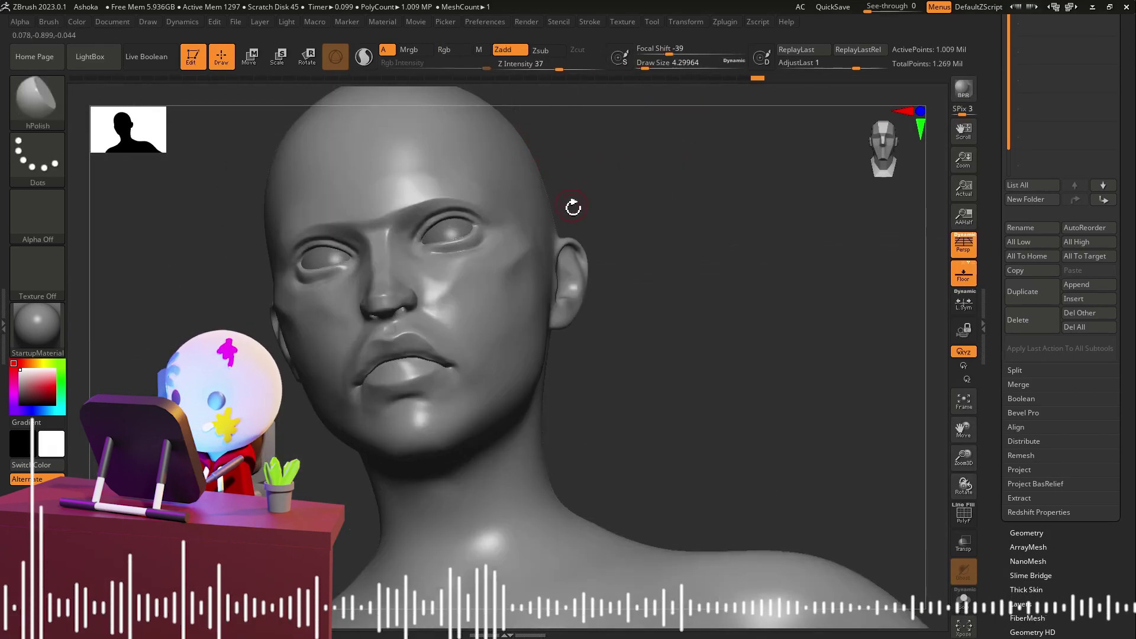
{"action": "mouse_move", "coordinate": [570, 203]}
{"action": "left_mouse_down"}
{"action": "mouse_move", "coordinate": [609, 267]}
{"action": "mouse_move", "coordinate": [560, 254]}
{"action": "mouse_move", "coordinate": [477, 294]}
{"action": "left_mouse_up"}
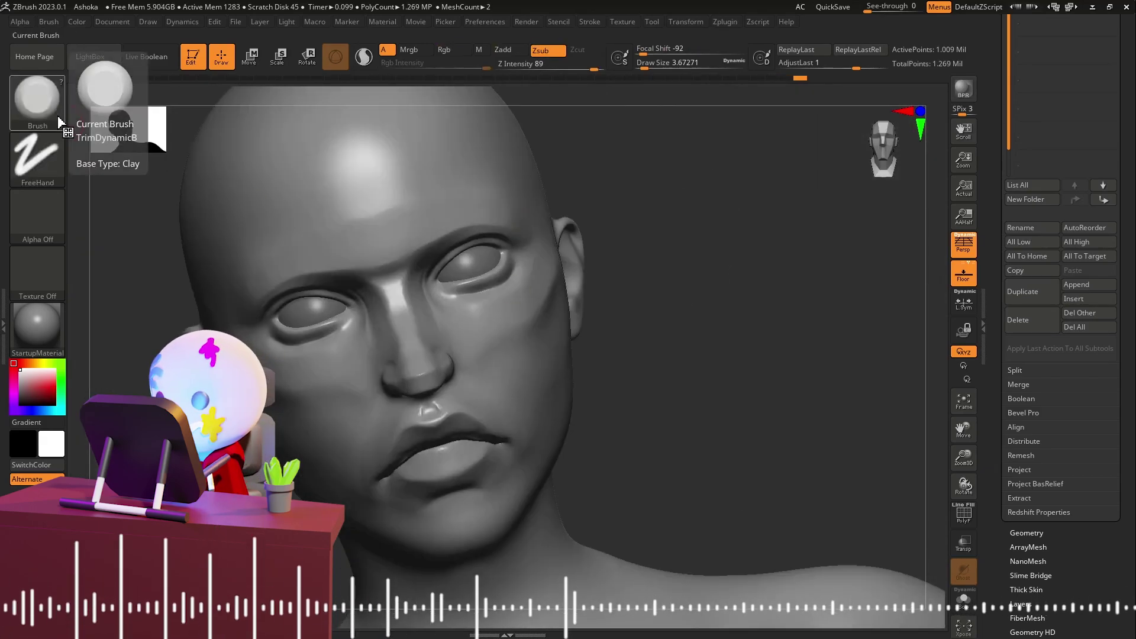
Step: Build up clay around the eye sockets and orbit to check the forms
{"action": "left_click", "coordinate": [59, 121]}
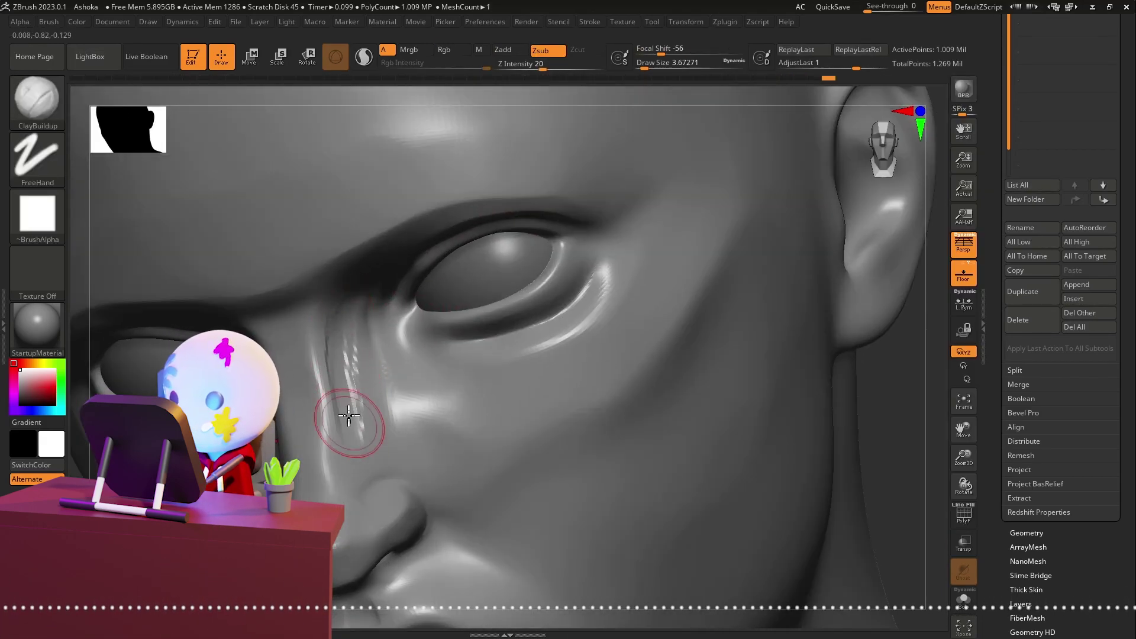
{"action": "right_click_drag", "start_coordinate": [354, 423], "coordinate": [376, 382], "text": "ctrl"}
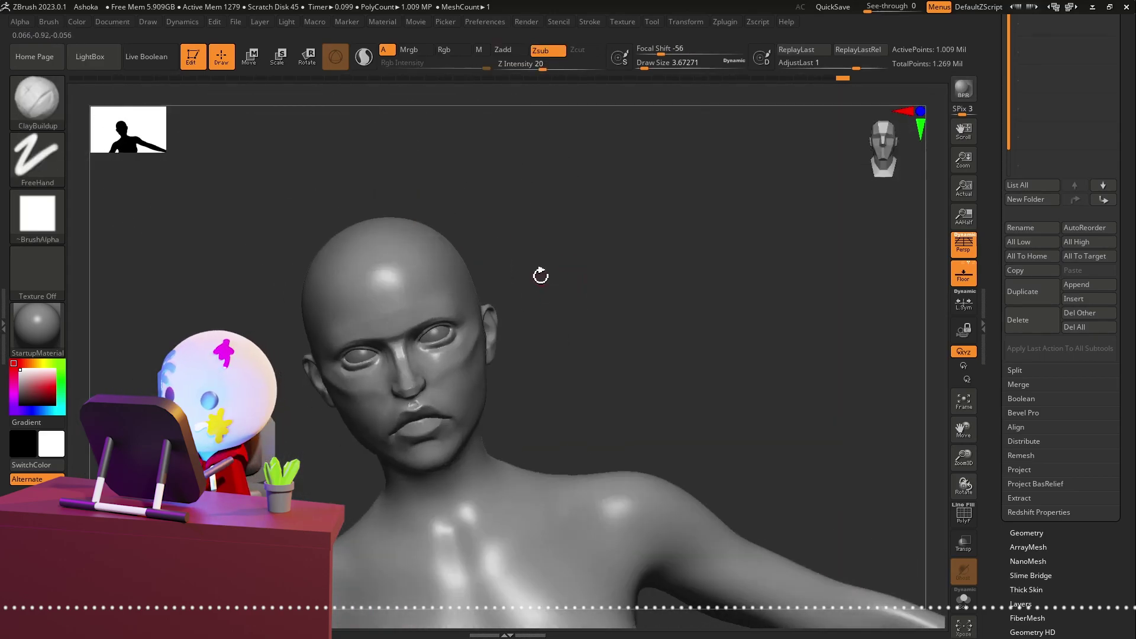
{"action": "mouse_move", "coordinate": [540, 271]}
{"action": "left_mouse_down"}
{"action": "mouse_move", "coordinate": [515, 315]}
{"action": "mouse_move", "coordinate": [522, 355]}
{"action": "mouse_move", "coordinate": [527, 209]}
{"action": "left_mouse_up"}
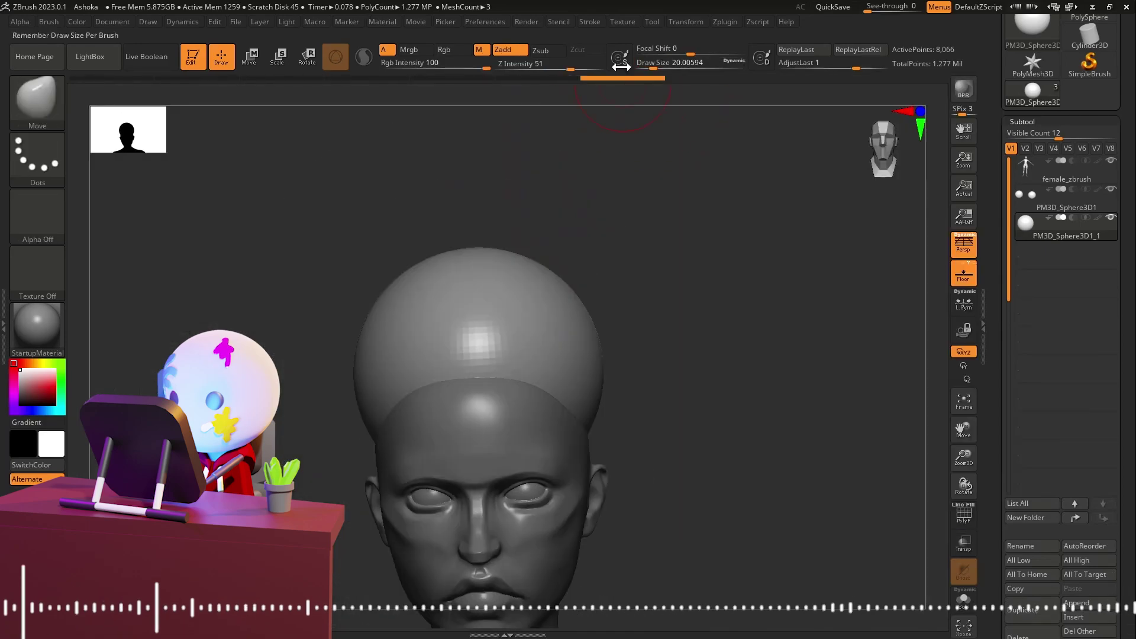
Step: ZRemesh the head-tail sphere, then sculpt and polish the montrals and lekku into shape
{"action": "mouse_move", "coordinate": [700, 394]}
{"action": "left_mouse_down"}
{"action": "mouse_move", "coordinate": [644, 426]}
{"action": "mouse_move", "coordinate": [718, 464]}
{"action": "mouse_move", "coordinate": [650, 437]}
{"action": "mouse_move", "coordinate": [619, 382]}
{"action": "mouse_move", "coordinate": [900, 397]}
{"action": "mouse_move", "coordinate": [649, 392]}
{"action": "mouse_move", "coordinate": [616, 343]}
{"action": "mouse_move", "coordinate": [543, 426]}
{"action": "left_mouse_up"}
{"action": "left_click", "coordinate": [1046, 281]}
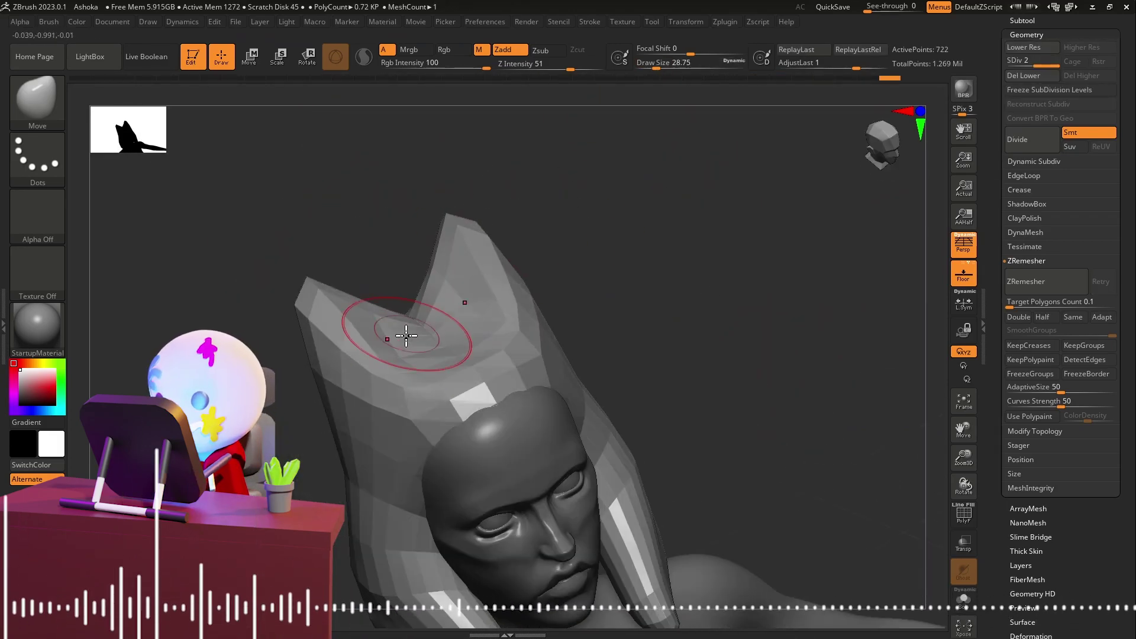
{"action": "key", "text": "b"}
{"action": "key", "text": "s"}
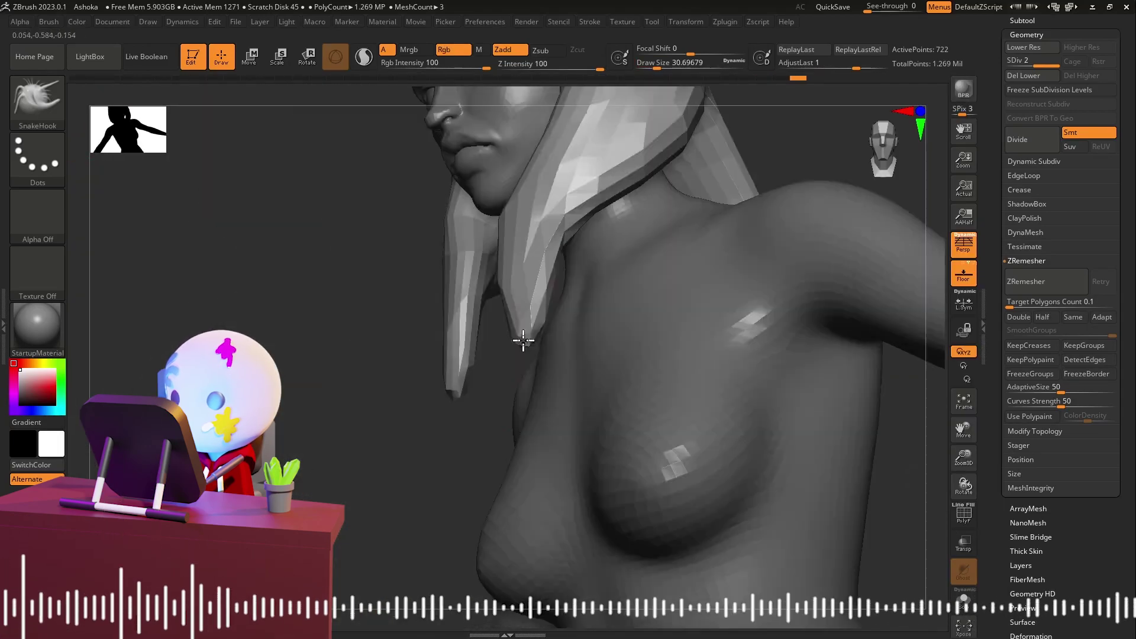
{"action": "mouse_move", "coordinate": [520, 337]}
{"action": "left_mouse_down"}
{"action": "mouse_move", "coordinate": [684, 82]}
{"action": "mouse_move", "coordinate": [458, 279]}
{"action": "left_mouse_up"}
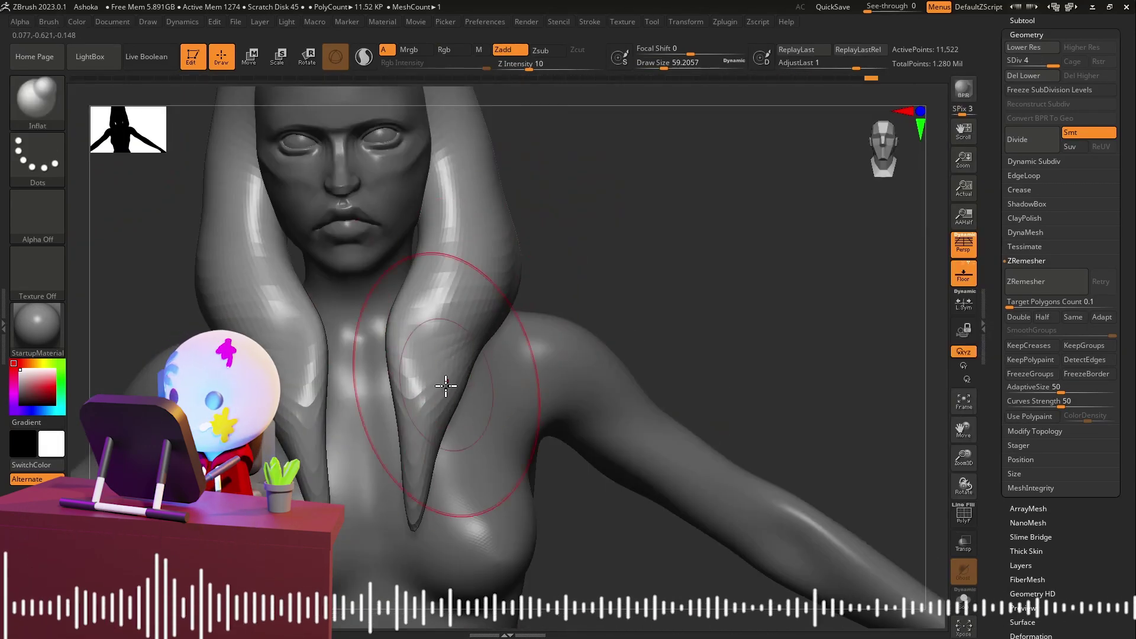
{"action": "key", "text": "b"}
{"action": "left_click", "coordinate": [393, 114]}
{"action": "mouse_move", "coordinate": [460, 436]}
{"action": "left_mouse_down"}
{"action": "mouse_move", "coordinate": [378, 370]}
{"action": "mouse_move", "coordinate": [431, 372]}
{"action": "mouse_move", "coordinate": [507, 330]}
{"action": "left_mouse_up"}
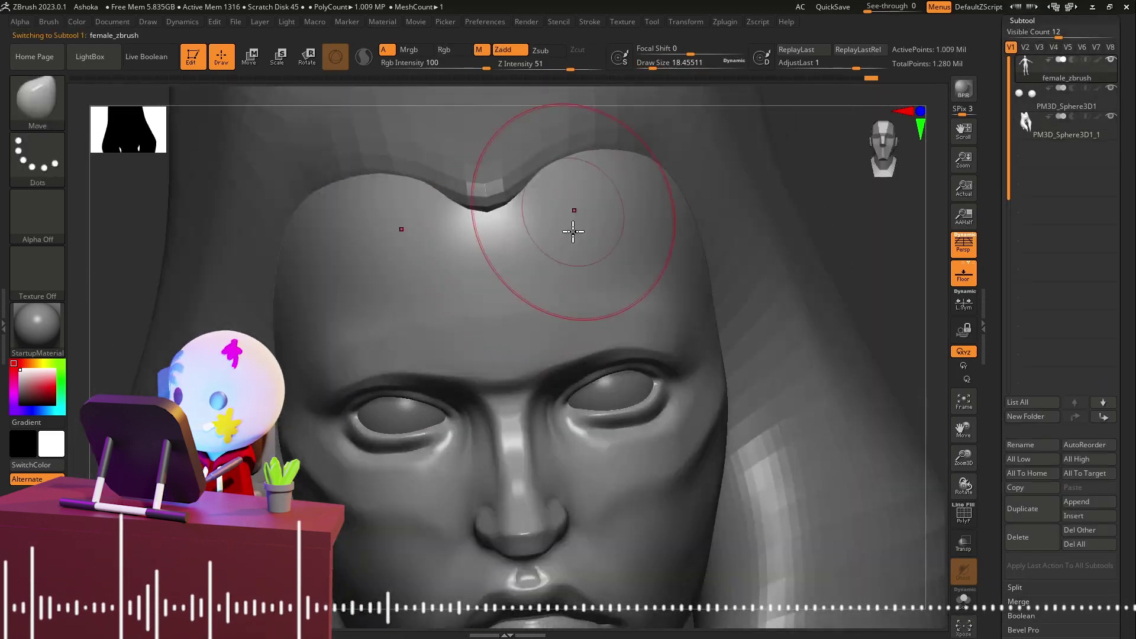
Step: Mask a band across the head mesh's forehead and extract it as a thick shell
{"action": "left_click_drag", "start_coordinate": [574, 230], "coordinate": [504, 177], "text": "alt"}
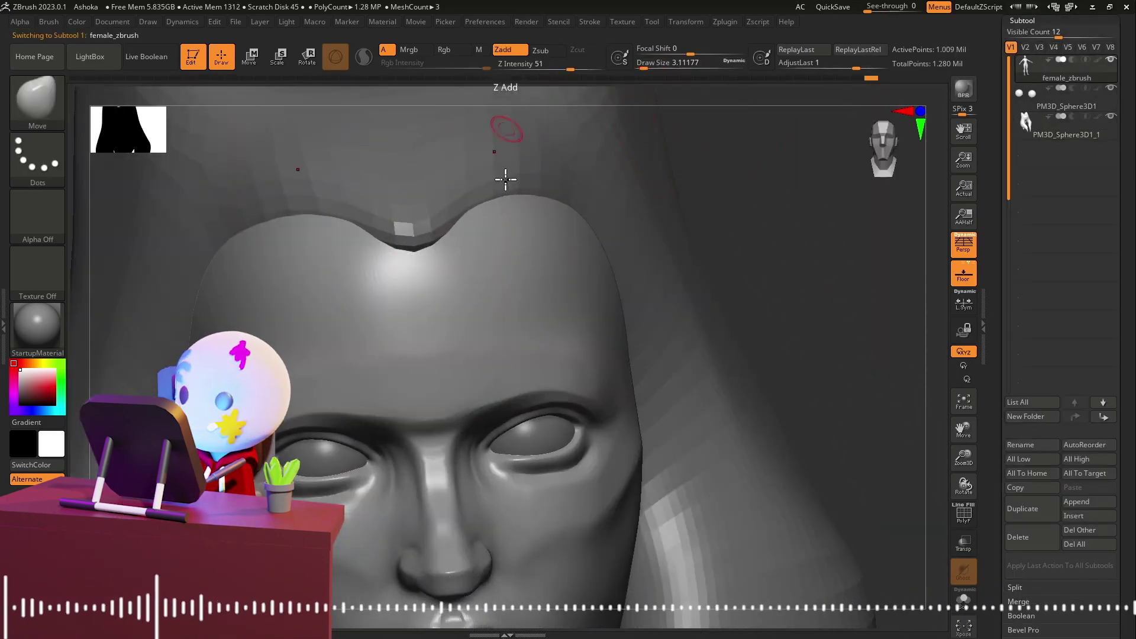
{"action": "left_click", "coordinate": [37, 98], "text": "ctrl"}
{"action": "left_click", "coordinate": [172, 115]}
{"action": "mouse_move", "coordinate": [414, 278]}
{"action": "left_mouse_down", "text": "ctrl"}
{"action": "mouse_move", "coordinate": [459, 276]}
{"action": "mouse_move", "coordinate": [548, 121]}
{"action": "mouse_move", "coordinate": [257, 281]}
{"action": "left_mouse_up", "text": "ctrl"}
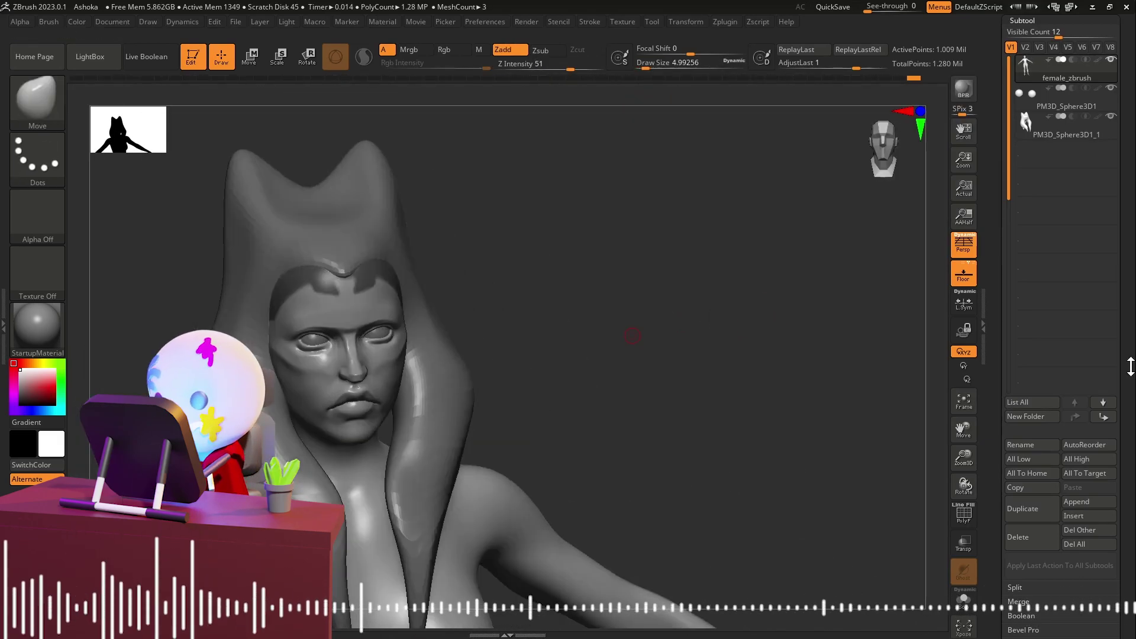
{"action": "scroll", "coordinate": [1056, 542], "scroll_direction": "down", "scroll_amount": 8}
{"action": "left_click", "coordinate": [1018, 283]}
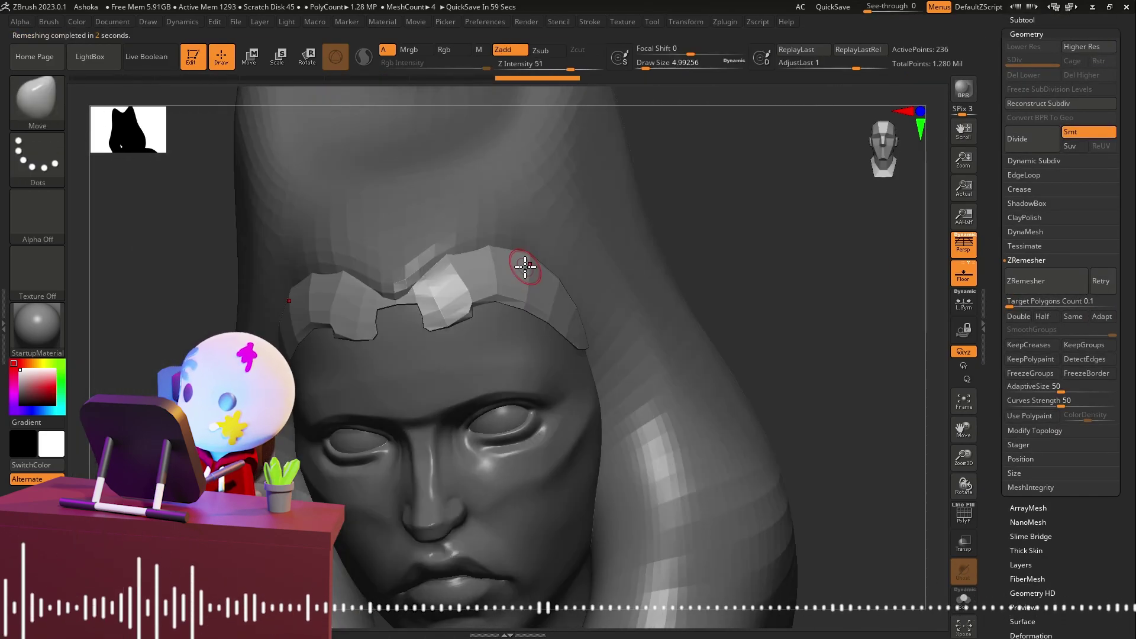
Step: Build up the headband with the Inflat brush and polish it with a smaller brush
{"action": "left_click_drag", "start_coordinate": [646, 68], "coordinate": [651, 65]}
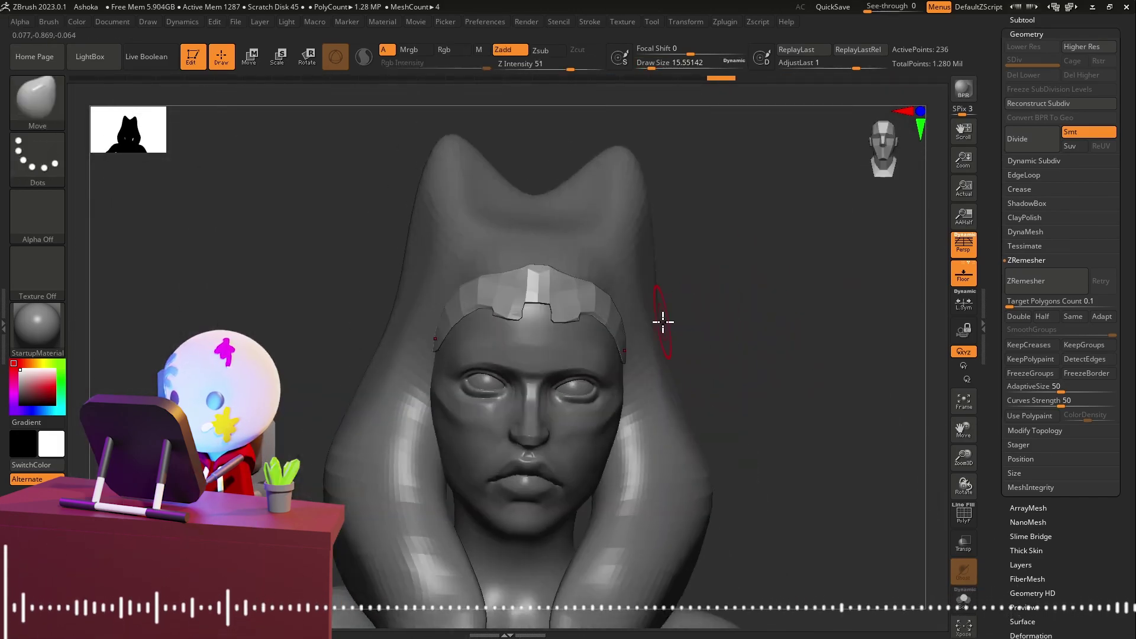
{"action": "key", "text": "b"}
{"action": "left_click", "coordinate": [336, 112]}
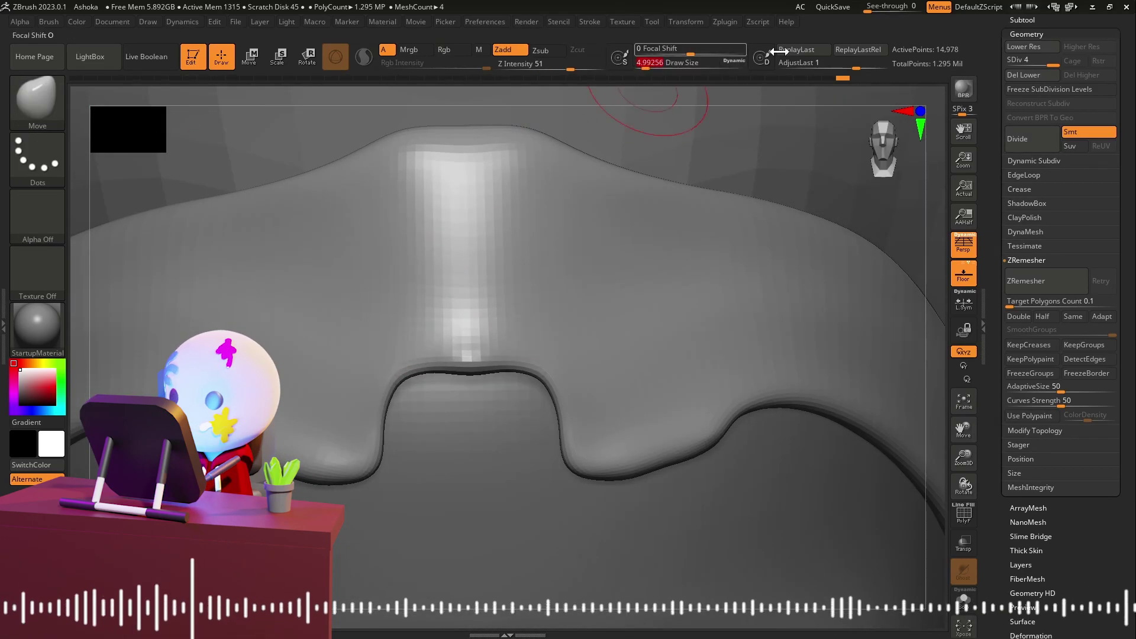
{"action": "left_click", "coordinate": [636, 59]}
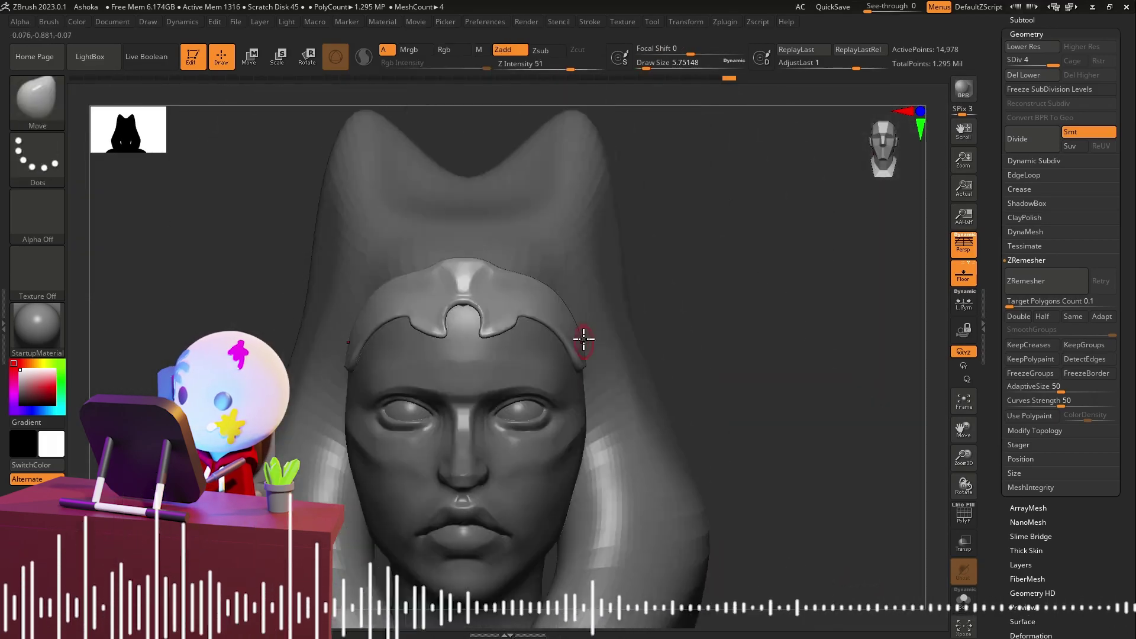
Step: Select the head-tails subtool and orbit around the montrals to inspect them
{"action": "left_click", "coordinate": [1038, 22]}
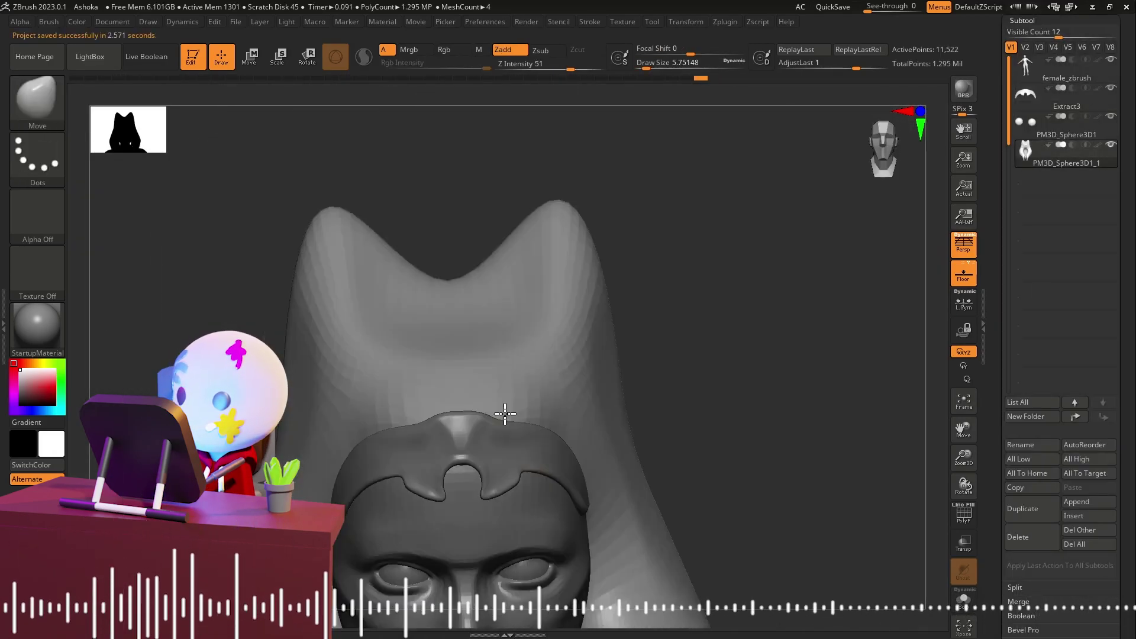
{"action": "left_click", "coordinate": [1032, 553]}
{"action": "mouse_move", "coordinate": [320, 101]}
{"action": "left_mouse_down"}
{"action": "mouse_move", "coordinate": [452, 446]}
{"action": "mouse_move", "coordinate": [353, 377]}
{"action": "left_mouse_up"}
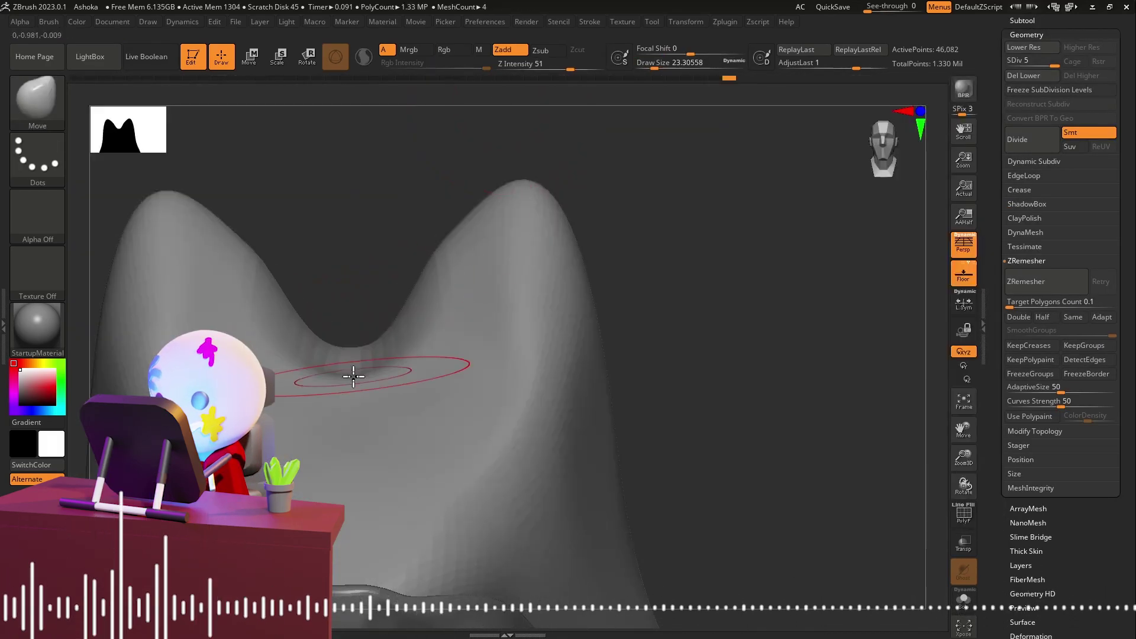
{"action": "left_click_drag", "start_coordinate": [292, 300], "coordinate": [353, 225]}
{"action": "mouse_move", "coordinate": [408, 284]}
{"action": "left_mouse_down"}
{"action": "mouse_move", "coordinate": [563, 378]}
{"action": "mouse_move", "coordinate": [515, 314]}
{"action": "mouse_move", "coordinate": [320, 426]}
{"action": "left_mouse_up"}
{"action": "left_click_drag", "start_coordinate": [440, 436], "coordinate": [475, 393]}
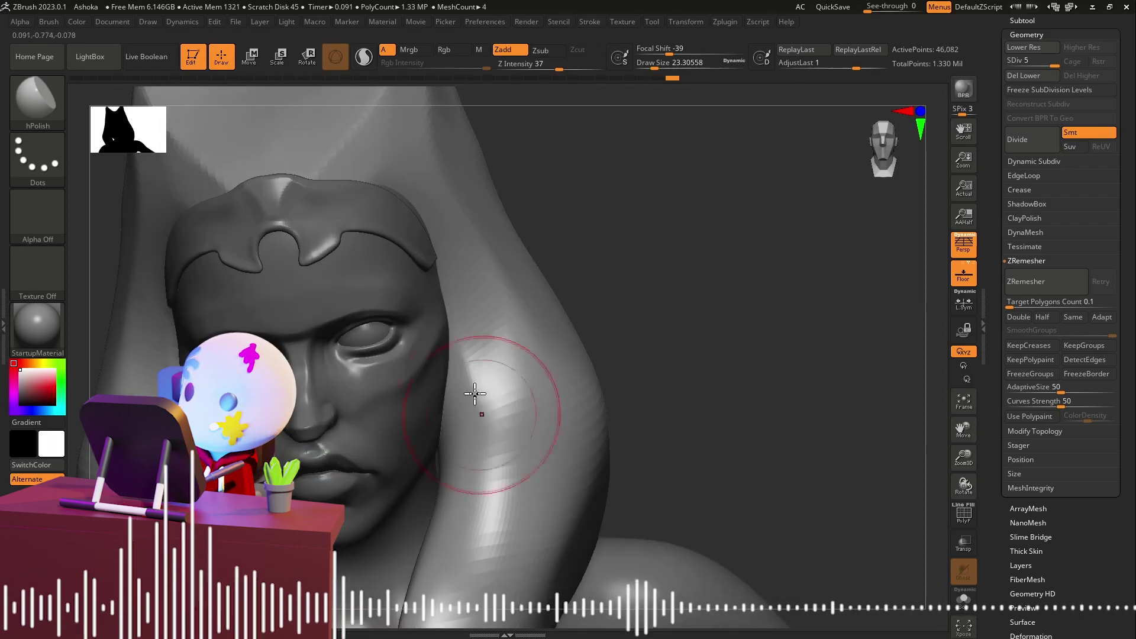
{"action": "mouse_move", "coordinate": [409, 194]}
{"action": "left_mouse_down"}
{"action": "mouse_move", "coordinate": [523, 284]}
{"action": "mouse_move", "coordinate": [521, 355]}
{"action": "mouse_move", "coordinate": [538, 398]}
{"action": "mouse_move", "coordinate": [450, 417]}
{"action": "mouse_move", "coordinate": [568, 296]}
{"action": "left_mouse_up"}
Step: Puff out the head-tail behind the shoulder with the Inflat brush
{"action": "key", "text": "b"}
{"action": "left_click", "coordinate": [350, 114]}
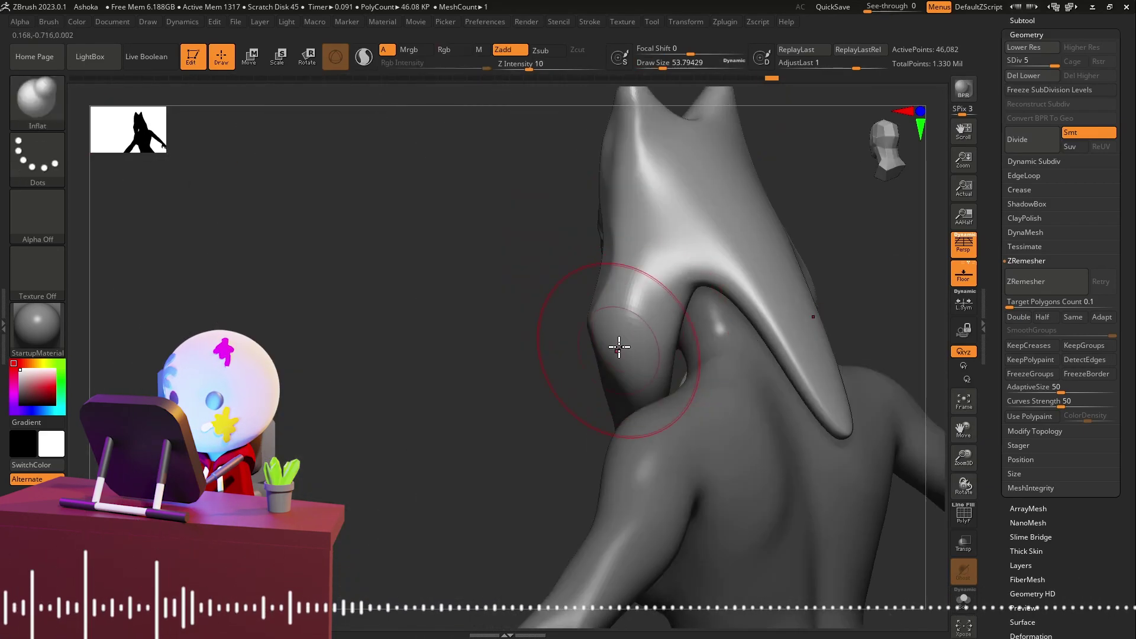
{"action": "mouse_move", "coordinate": [616, 347]}
{"action": "left_mouse_down"}
{"action": "mouse_move", "coordinate": [664, 310]}
{"action": "mouse_move", "coordinate": [525, 373]}
{"action": "left_mouse_up"}
{"action": "key", "text": "b"}
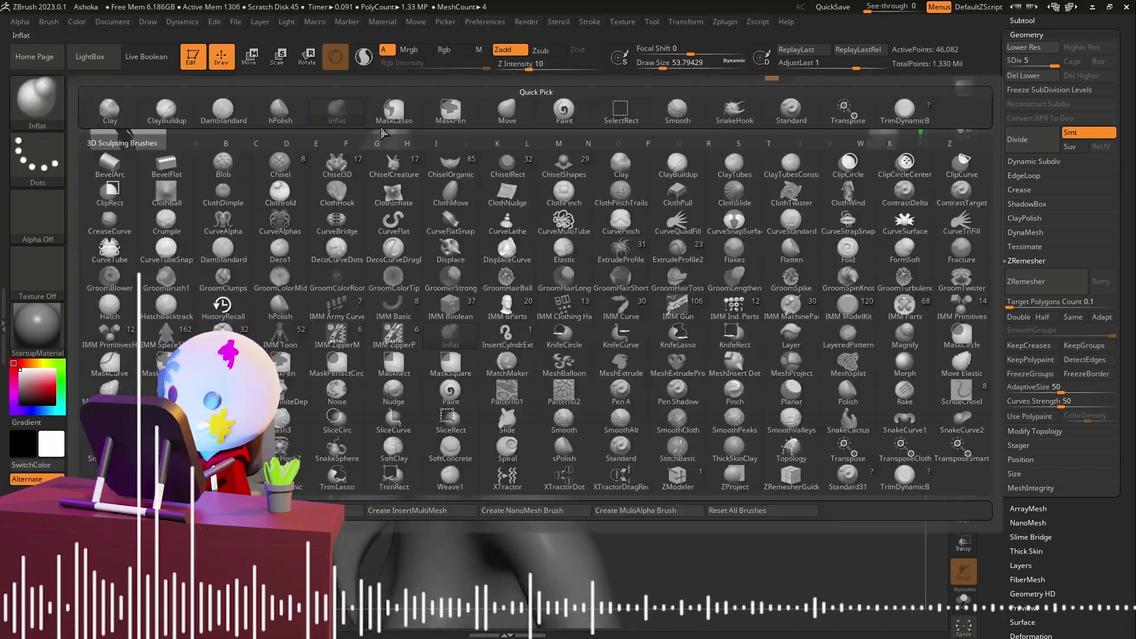
{"action": "key", "text": "m"}
{"action": "key", "text": "v"}
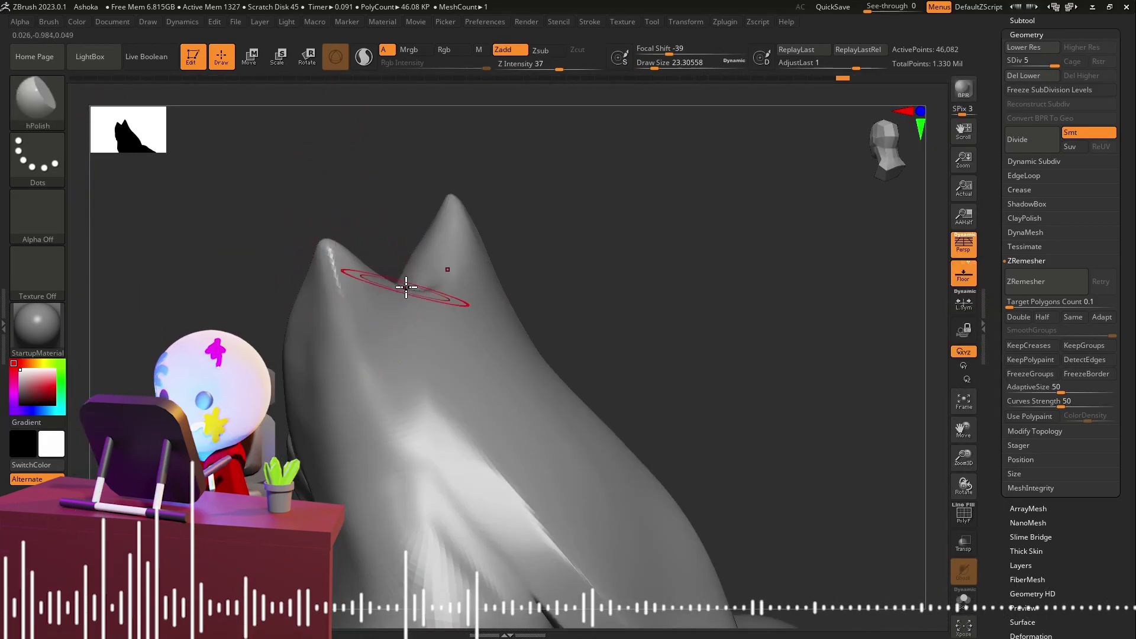
Step: Orbit around the montral tips to a front view of the head
{"action": "mouse_move", "coordinate": [406, 287]}
{"action": "right_mouse_down"}
{"action": "mouse_move", "coordinate": [412, 223]}
{"action": "mouse_move", "coordinate": [333, 207]}
{"action": "right_mouse_up"}
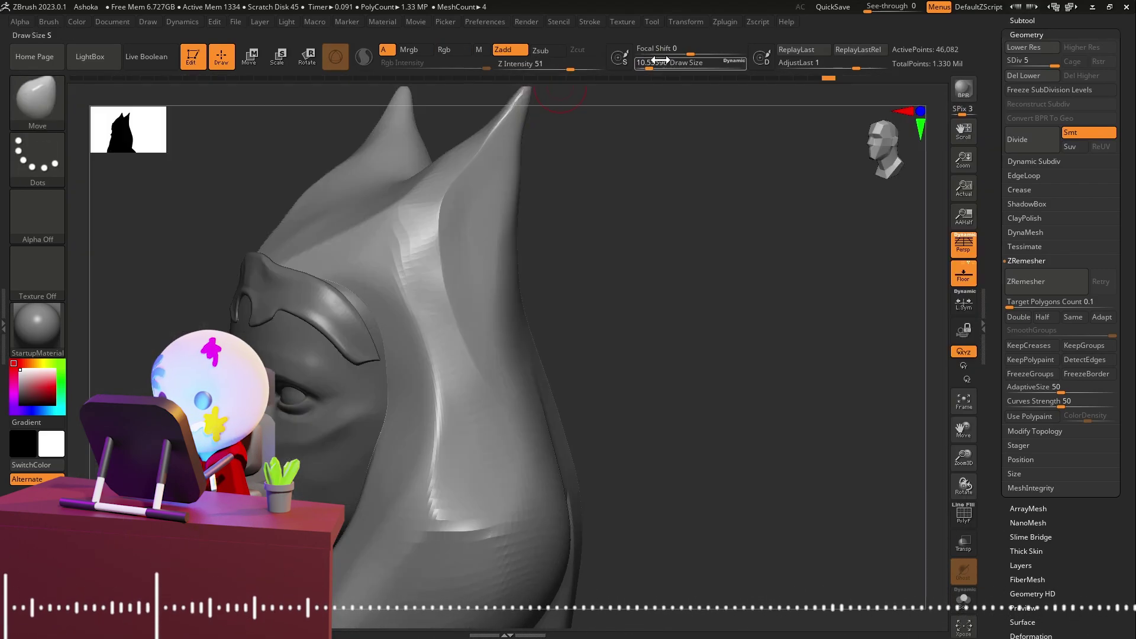
{"action": "left_click_drag", "start_coordinate": [380, 380], "coordinate": [451, 315]}
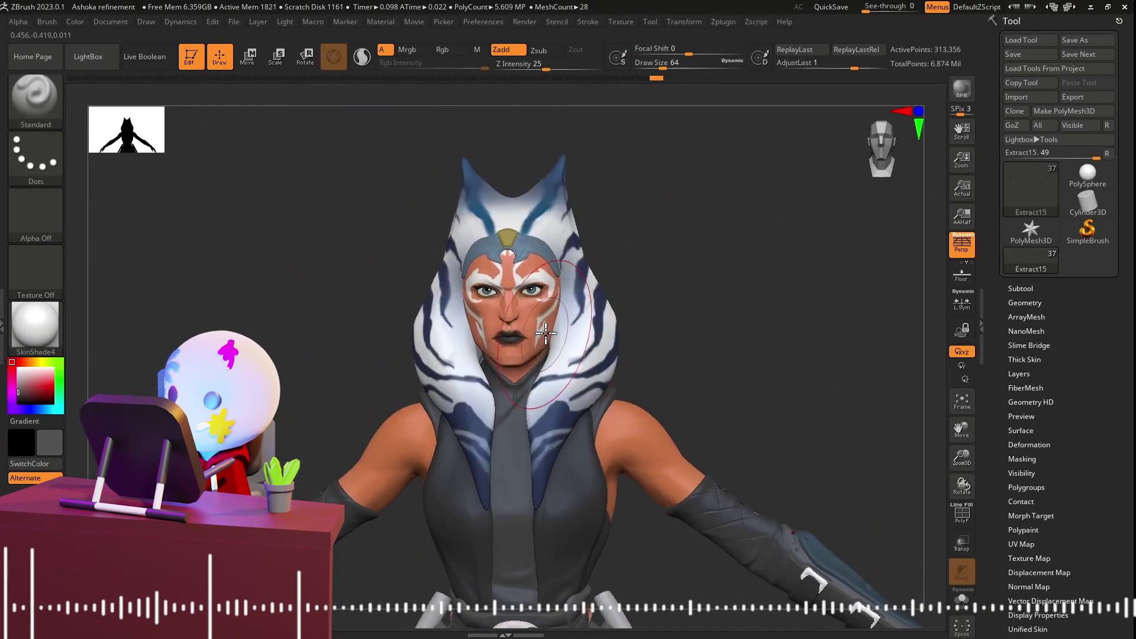
Step: Expand the Subtool palette to list the Ahsoka model's pieces
{"action": "left_click", "coordinate": [1043, 288]}
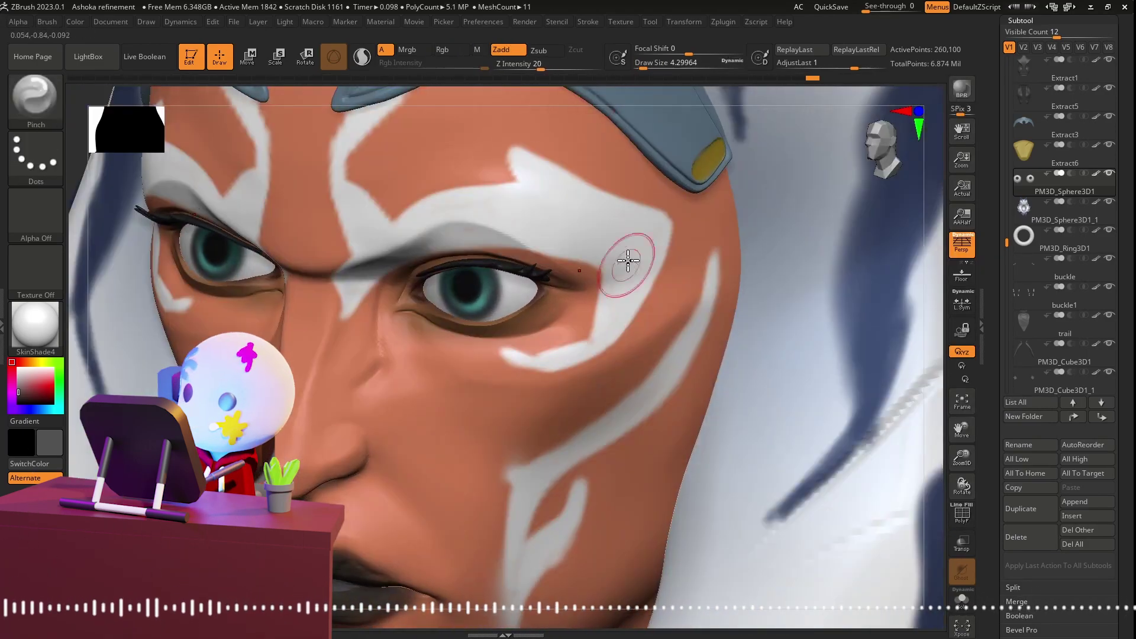
Step: Solo the eyeballs briefly, then select the female_zbrush head and zoom onto the nose and eye
{"action": "left_click", "coordinate": [963, 601]}
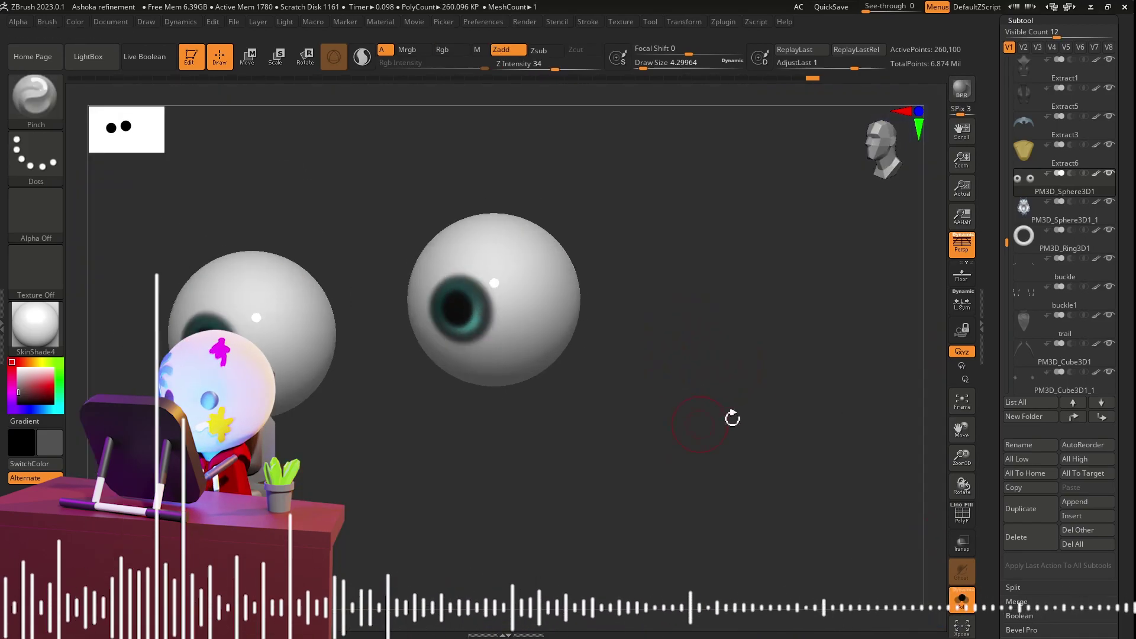
{"action": "left_click", "coordinate": [961, 519]}
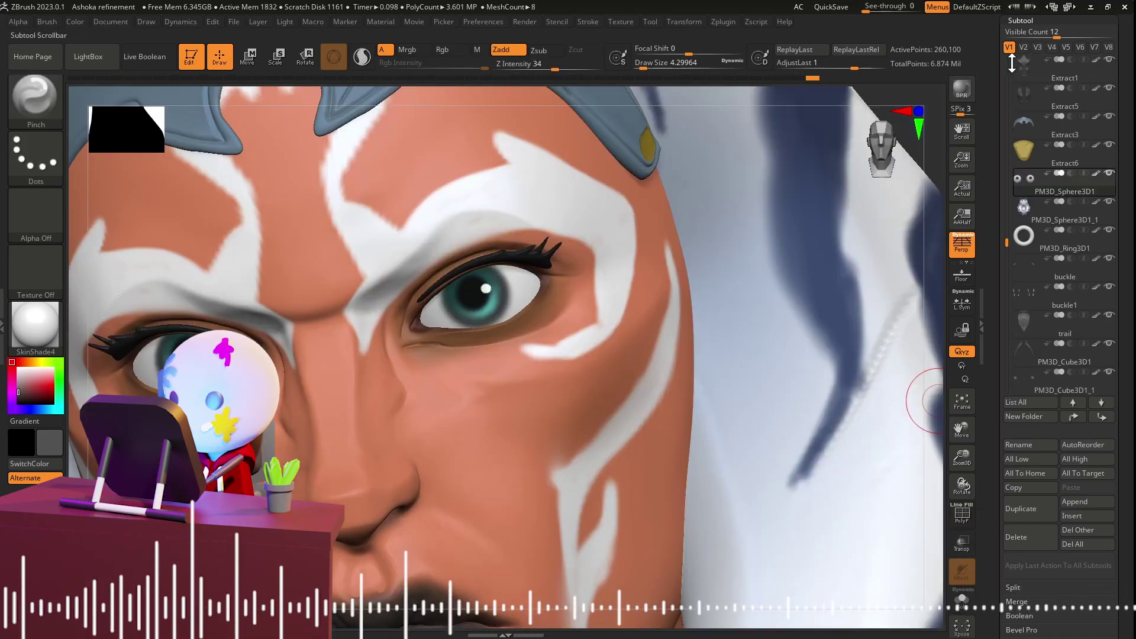
{"action": "left_click", "coordinate": [556, 377], "text": "alt"}
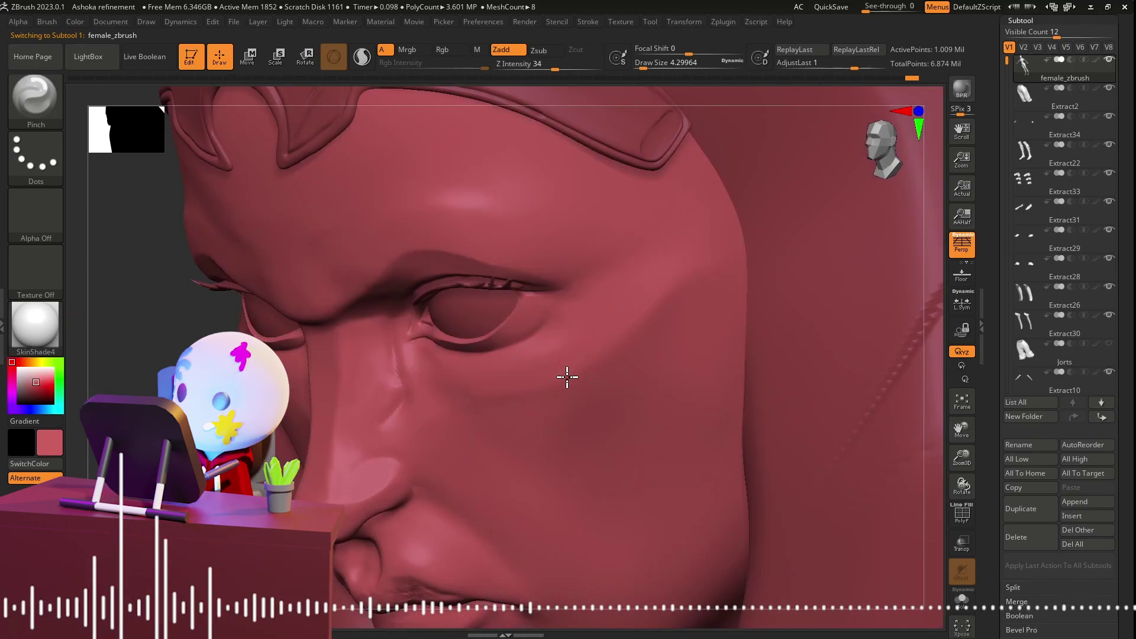
{"action": "right_click_drag", "start_coordinate": [542, 387], "coordinate": [587, 363]}
{"action": "mouse_move", "coordinate": [497, 329]}
{"action": "right_mouse_down", "text": "alt"}
{"action": "mouse_move", "coordinate": [579, 368]}
{"action": "mouse_move", "coordinate": [609, 319]}
{"action": "mouse_move", "coordinate": [498, 439]}
{"action": "mouse_move", "coordinate": [439, 422]}
{"action": "right_mouse_up", "text": "alt"}
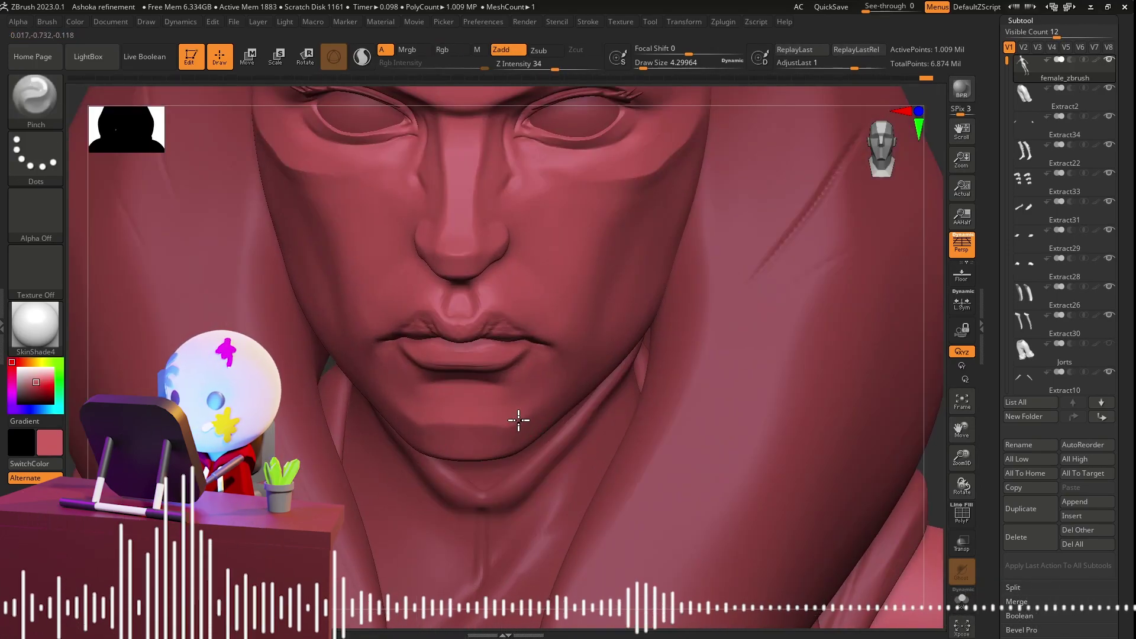
{"action": "mouse_move", "coordinate": [518, 420]}
{"action": "right_mouse_down", "text": "alt"}
{"action": "mouse_move", "coordinate": [604, 381]}
{"action": "mouse_move", "coordinate": [520, 343]}
{"action": "mouse_move", "coordinate": [648, 178]}
{"action": "mouse_move", "coordinate": [461, 358]}
{"action": "mouse_move", "coordinate": [494, 343]}
{"action": "mouse_move", "coordinate": [499, 268]}
{"action": "mouse_move", "coordinate": [592, 355]}
{"action": "right_mouse_up", "text": "alt"}
Step: Carve sharp creases into the headband and gem, then switch to the Orb_Curve brush
{"action": "key", "text": "b"}
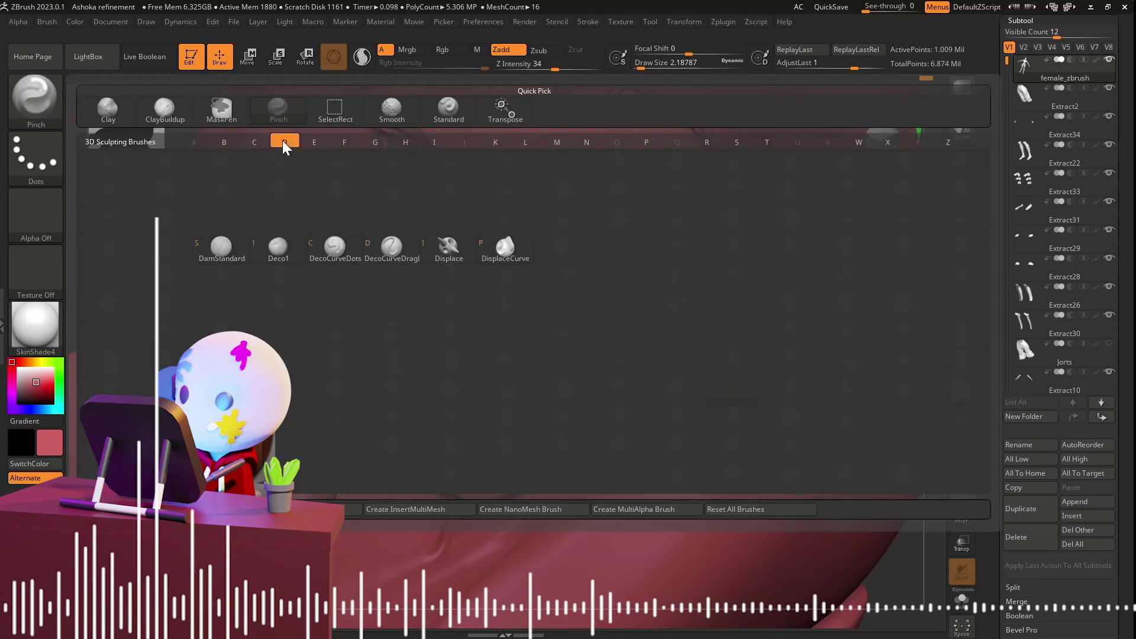
{"action": "left_click", "coordinate": [282, 142]}
{"action": "right_click_drag", "start_coordinate": [282, 142], "coordinate": [555, 319]}
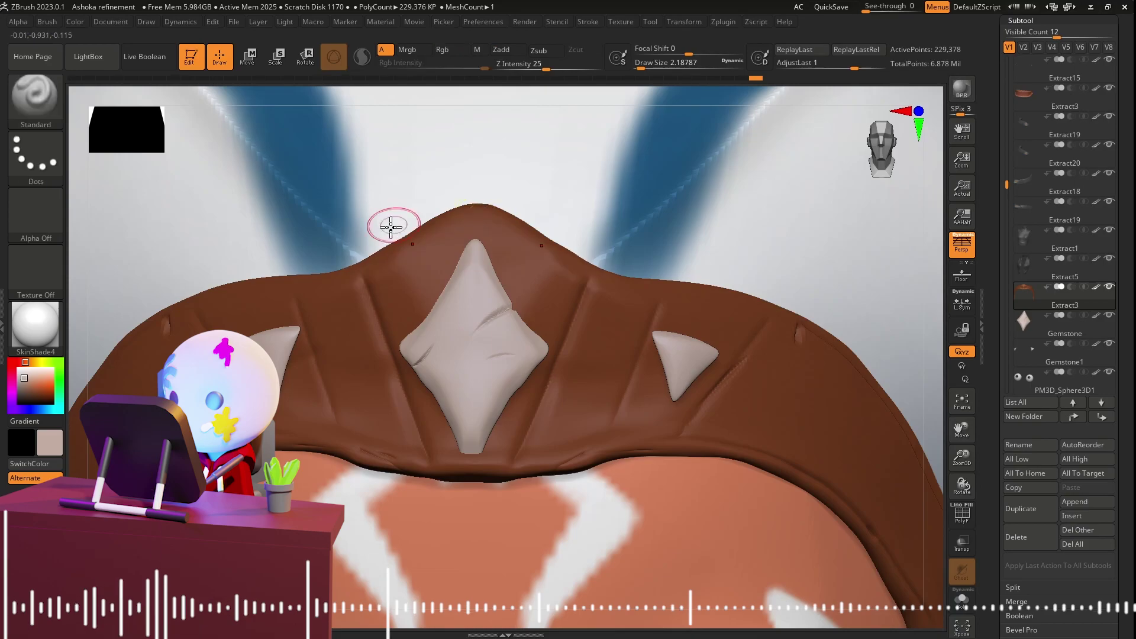
{"action": "key", "text": "b"}
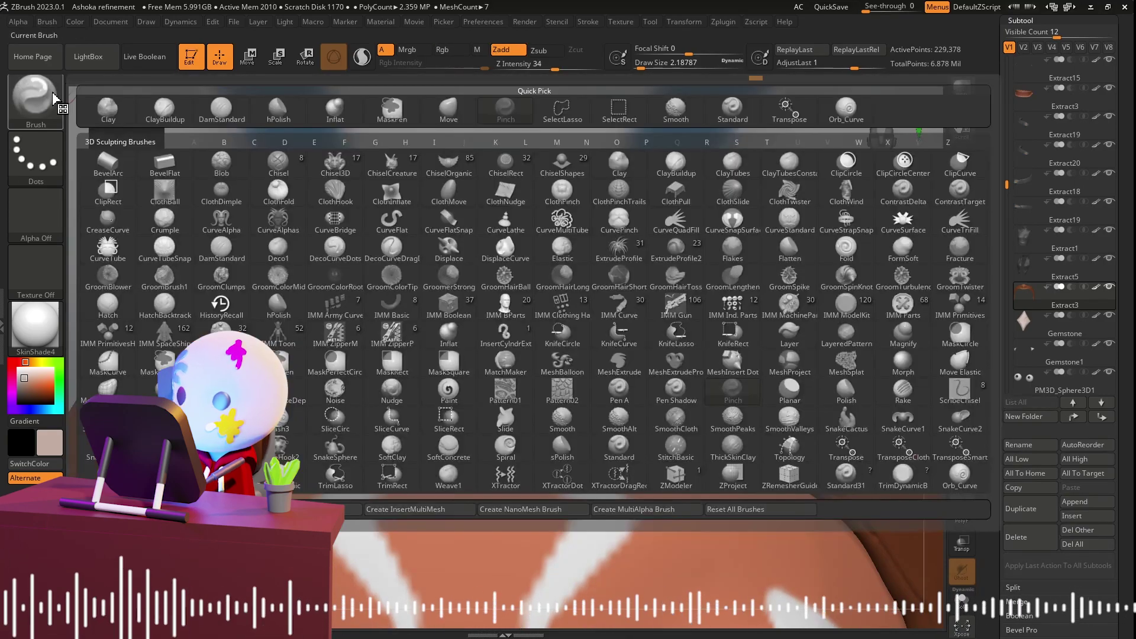
{"action": "key", "text": "o"}
{"action": "key", "text": "c"}
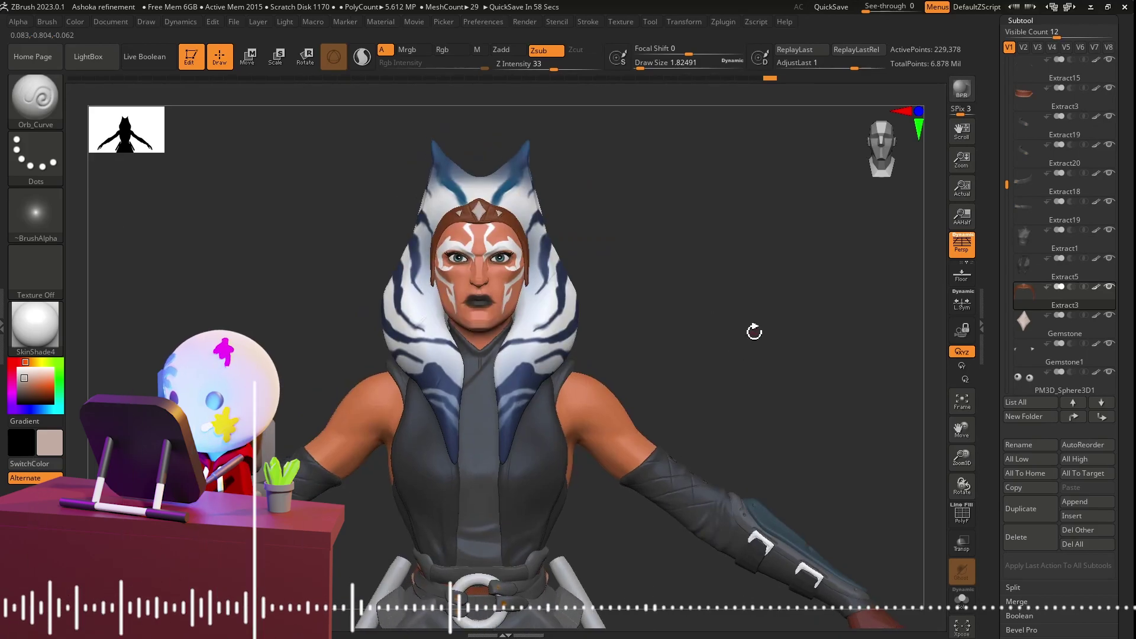
{"action": "mouse_move", "coordinate": [686, 363]}
{"action": "left_mouse_down"}
{"action": "mouse_move", "coordinate": [718, 302]}
{"action": "mouse_move", "coordinate": [724, 314]}
{"action": "left_mouse_up"}
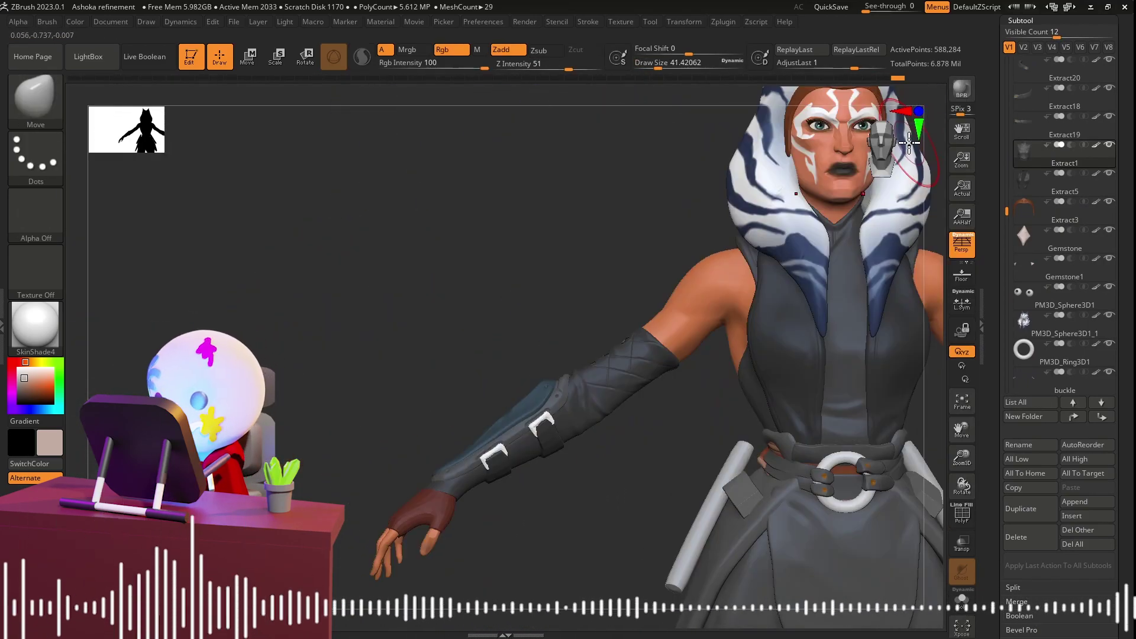
{"action": "left_click", "coordinate": [909, 142]}
{"action": "mouse_move", "coordinate": [1026, 124]}
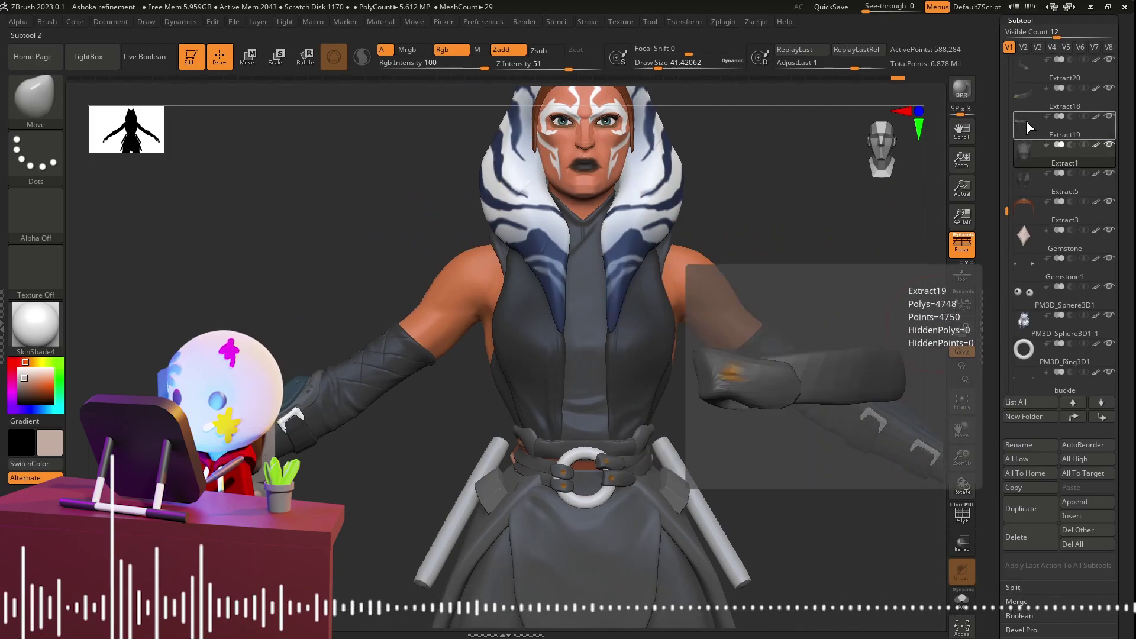
{"action": "left_click", "coordinate": [1029, 111]}
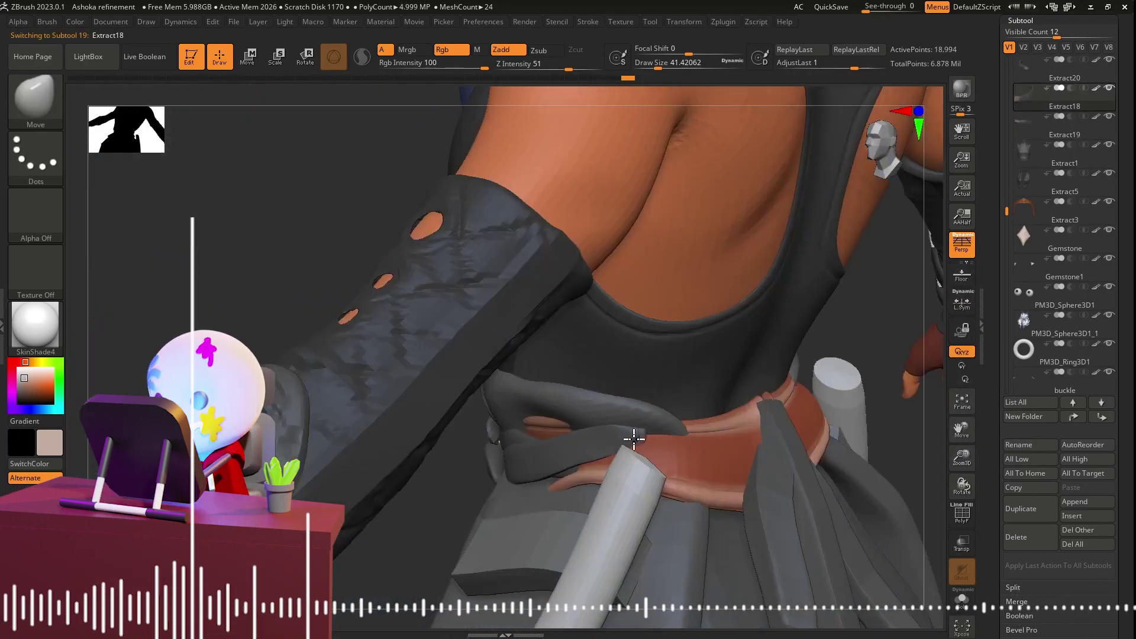
{"action": "right_click_drag", "start_coordinate": [634, 438], "coordinate": [592, 91]}
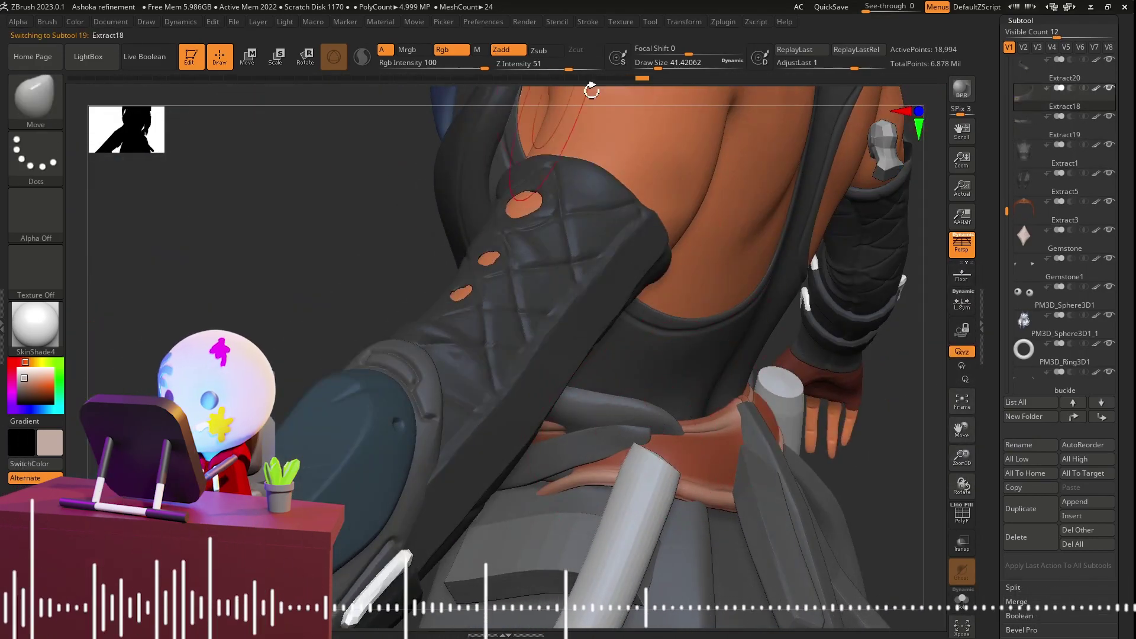
{"action": "mouse_move", "coordinate": [648, 428]}
{"action": "right_mouse_down"}
{"action": "mouse_move", "coordinate": [667, 441]}
{"action": "mouse_move", "coordinate": [621, 469]}
{"action": "mouse_move", "coordinate": [649, 507]}
{"action": "mouse_move", "coordinate": [740, 406]}
{"action": "mouse_move", "coordinate": [771, 432]}
{"action": "mouse_move", "coordinate": [635, 432]}
{"action": "mouse_move", "coordinate": [681, 462]}
{"action": "mouse_move", "coordinate": [624, 482]}
{"action": "mouse_move", "coordinate": [670, 456]}
{"action": "right_mouse_up"}
{"action": "key", "text": "space"}
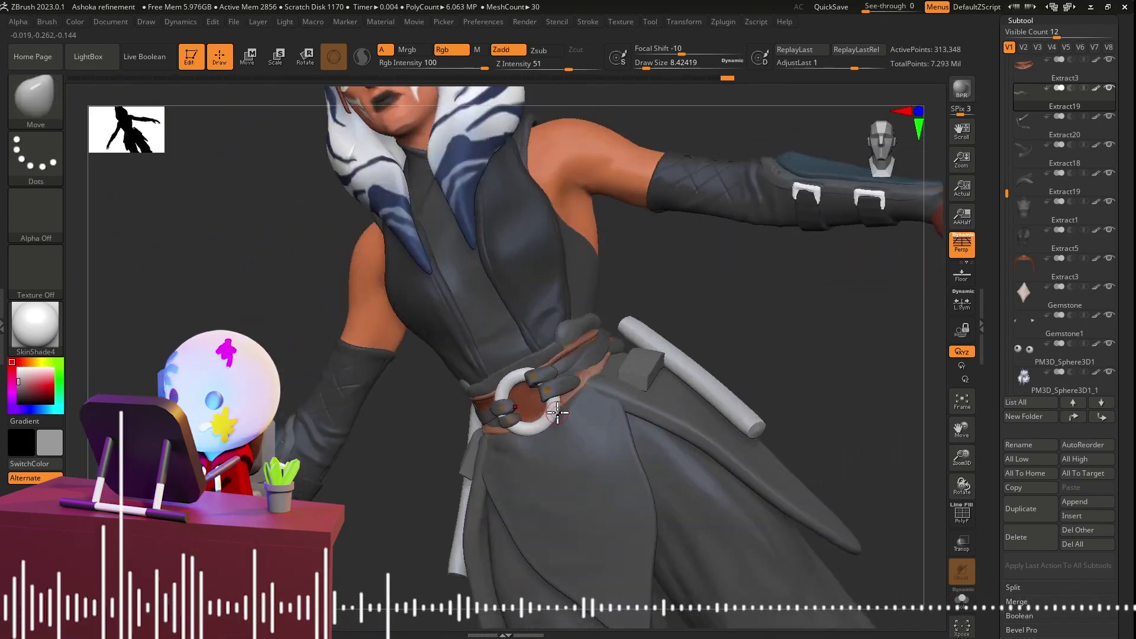
{"action": "mouse_move", "coordinate": [558, 413]}
{"action": "right_mouse_down"}
{"action": "mouse_move", "coordinate": [831, 310]}
{"action": "mouse_move", "coordinate": [757, 397]}
{"action": "right_mouse_up"}
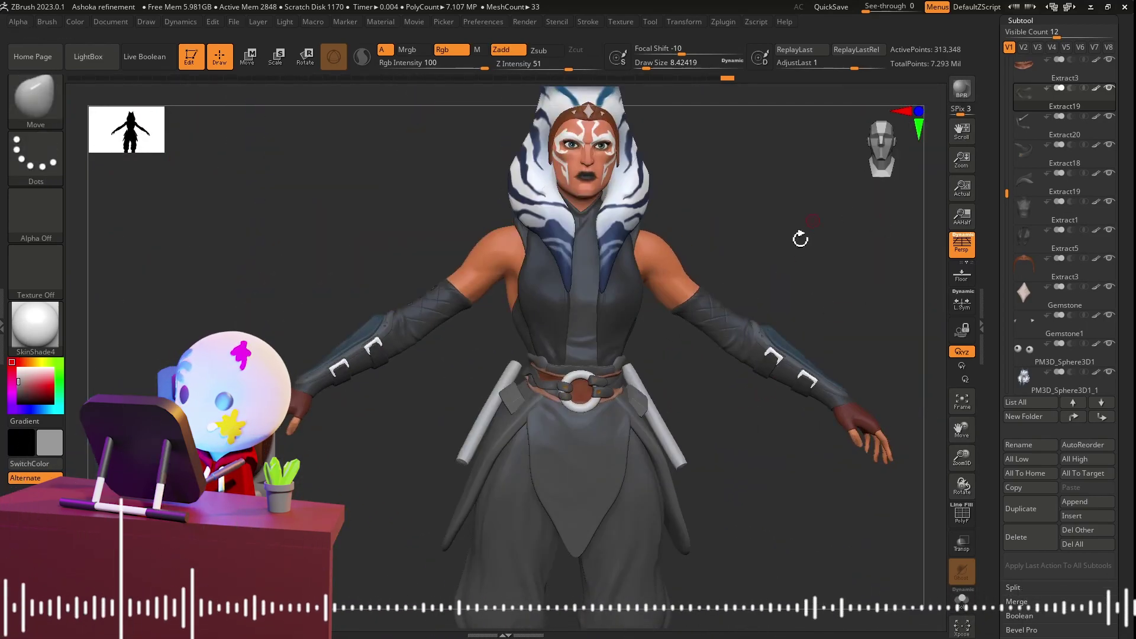
{"action": "right_click_drag", "start_coordinate": [800, 239], "coordinate": [775, 311]}
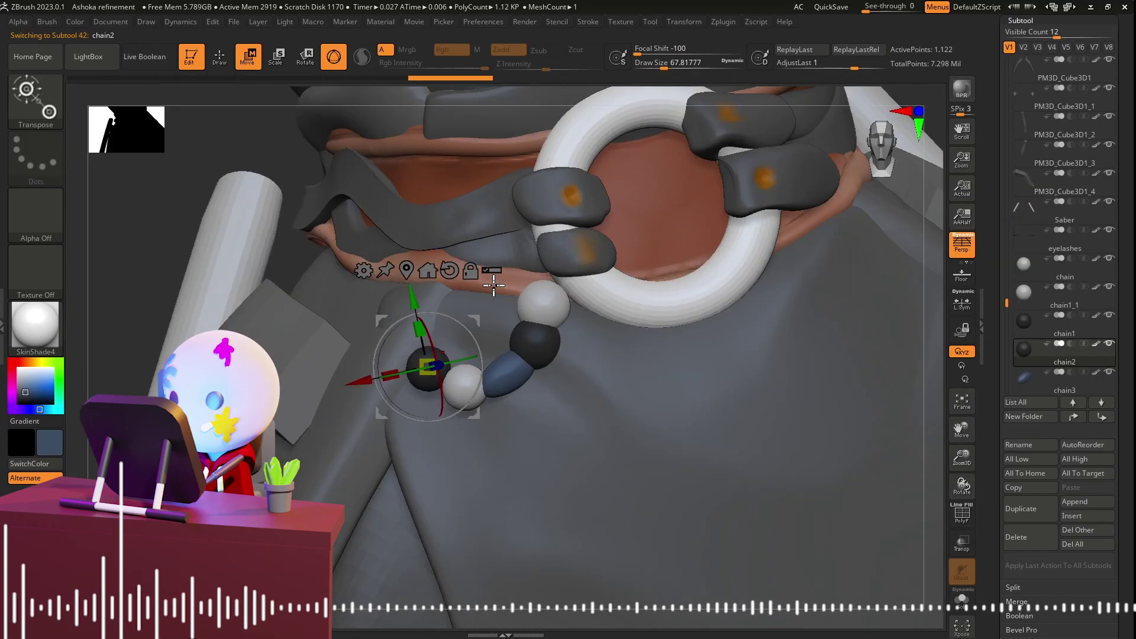
Step: Arrange the bead chain pieces hanging below the belt ring, then isolate a belt flap
{"action": "mouse_move", "coordinate": [494, 279]}
{"action": "right_mouse_down"}
{"action": "mouse_move", "coordinate": [471, 355]}
{"action": "mouse_move", "coordinate": [482, 304]}
{"action": "mouse_move", "coordinate": [708, 261]}
{"action": "right_mouse_up"}
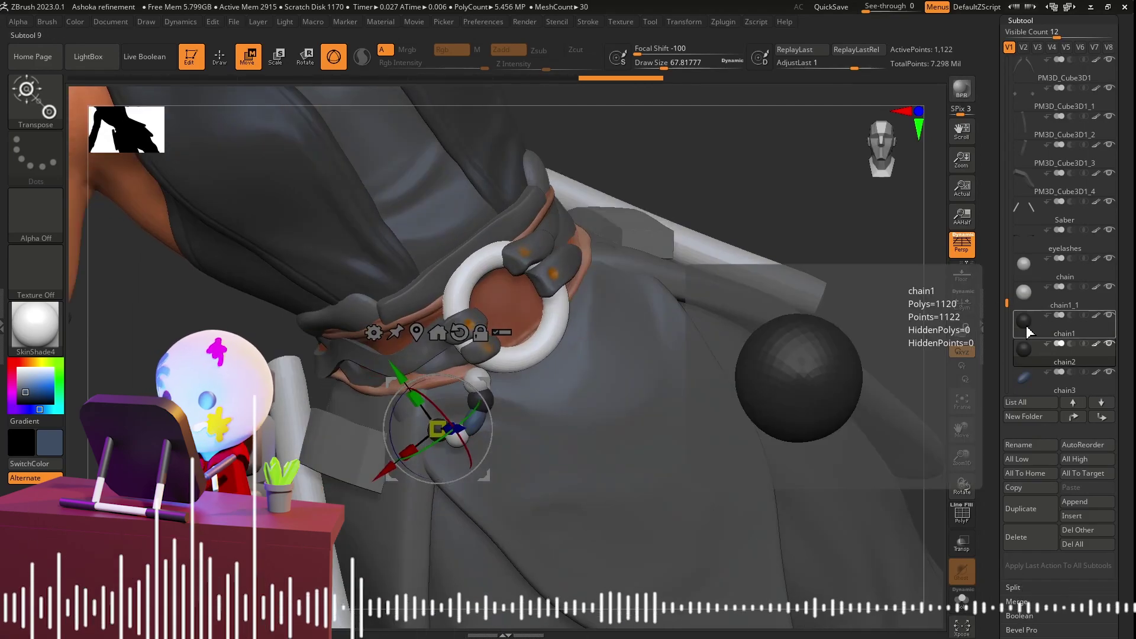
{"action": "left_click_drag", "start_coordinate": [1007, 303], "coordinate": [1007, 312]}
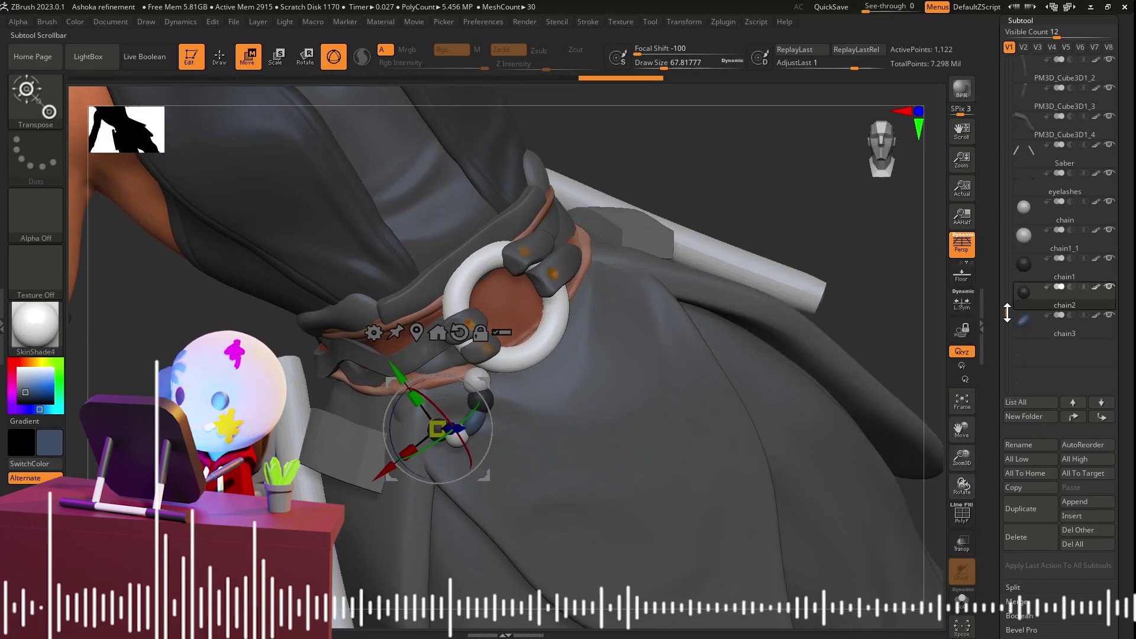
{"action": "mouse_move", "coordinate": [697, 418]}
{"action": "right_mouse_down"}
{"action": "mouse_move", "coordinate": [380, 392]}
{"action": "mouse_move", "coordinate": [537, 380]}
{"action": "right_mouse_up"}
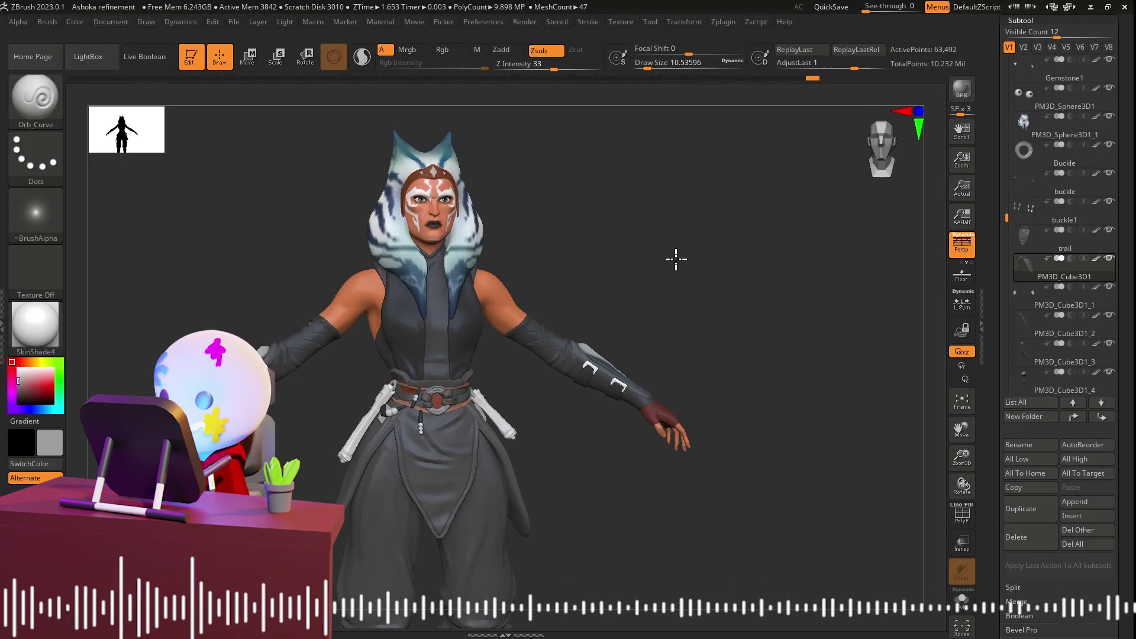
{"action": "mouse_move", "coordinate": [676, 258]}
{"action": "right_mouse_down"}
{"action": "mouse_move", "coordinate": [588, 296]}
{"action": "mouse_move", "coordinate": [540, 399]}
{"action": "right_mouse_up"}
{"action": "right_click_drag", "start_coordinate": [541, 332], "coordinate": [452, 178]}
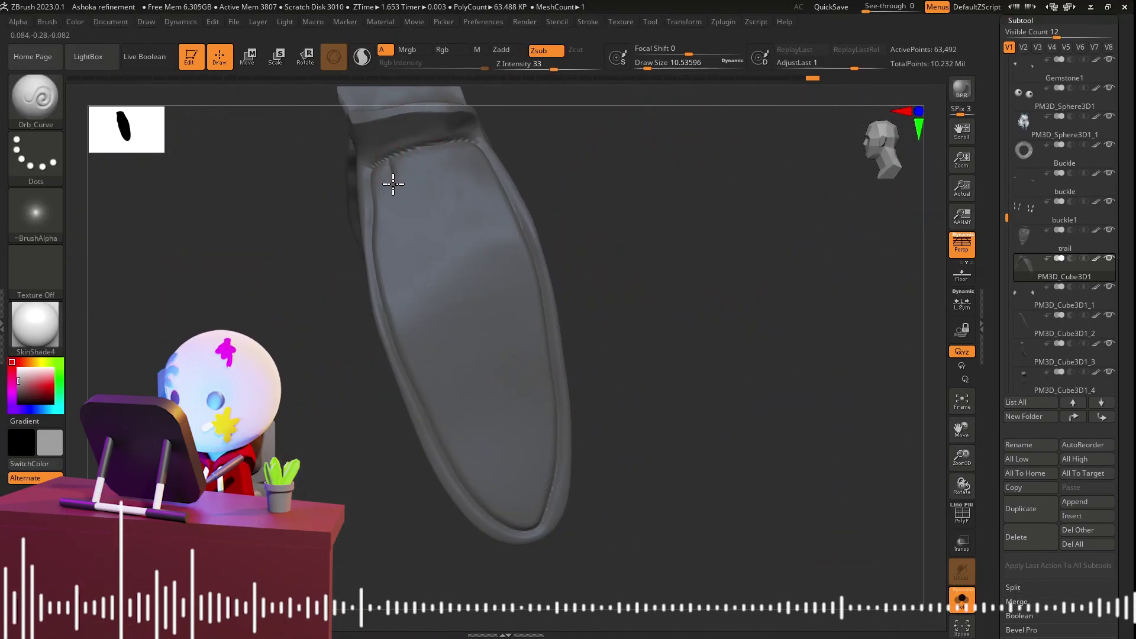
Step: Divide the belt flap once, turn off Solo, and select the PM3D_Cube3D1_2 strap piece
{"action": "left_click", "coordinate": [1021, 20]}
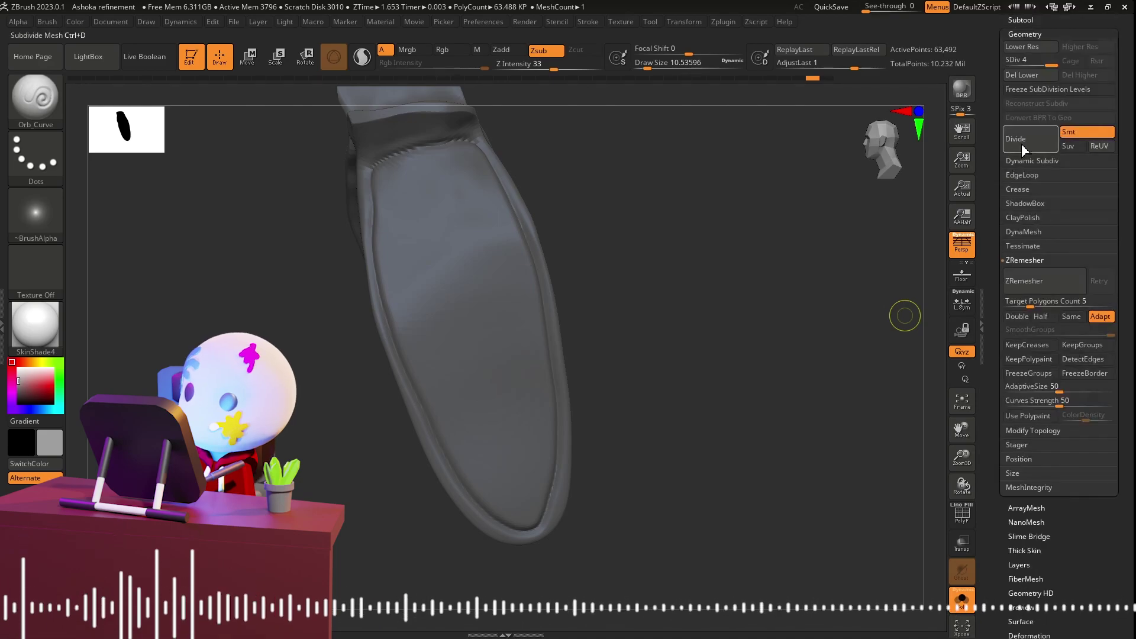
{"action": "key", "text": "alt+s"}
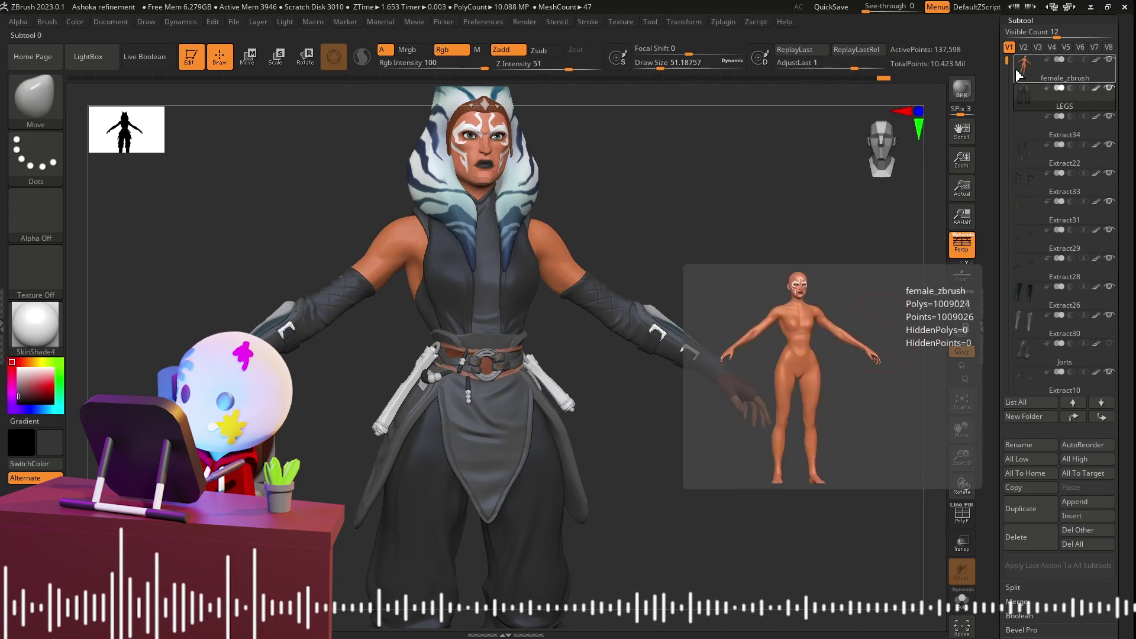
{"action": "left_click_drag", "start_coordinate": [1007, 64], "coordinate": [1010, 171]}
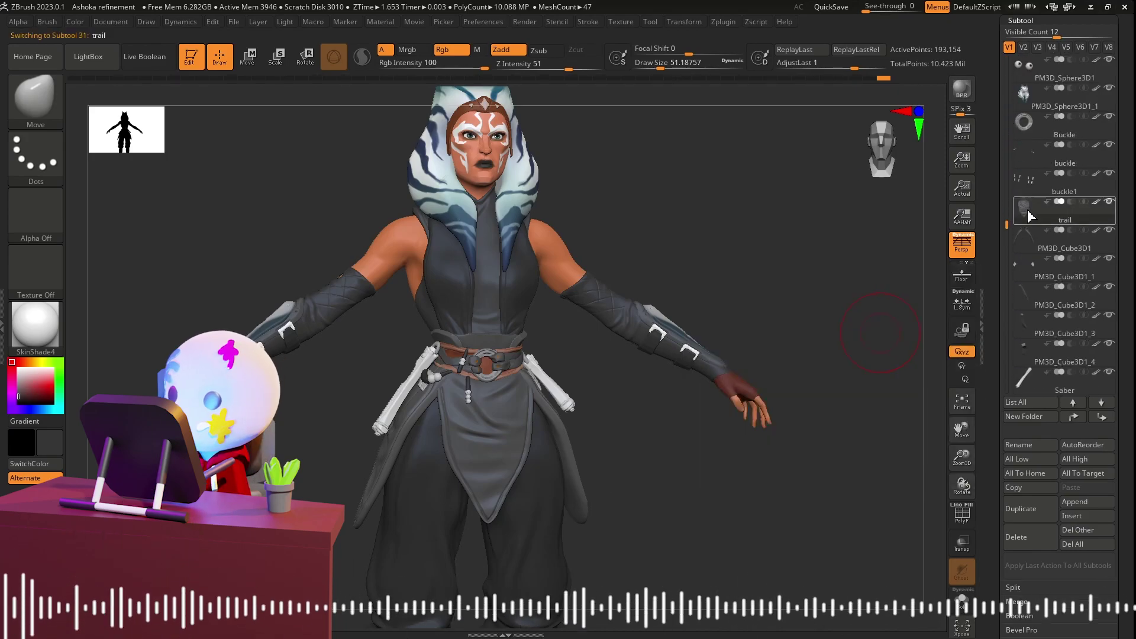
{"action": "mouse_move", "coordinate": [703, 296]}
{"action": "left_mouse_down"}
{"action": "mouse_move", "coordinate": [791, 373]}
{"action": "mouse_move", "coordinate": [667, 358]}
{"action": "mouse_move", "coordinate": [718, 367]}
{"action": "mouse_move", "coordinate": [799, 211]}
{"action": "mouse_move", "coordinate": [676, 329]}
{"action": "mouse_move", "coordinate": [705, 350]}
{"action": "mouse_move", "coordinate": [659, 368]}
{"action": "mouse_move", "coordinate": [739, 331]}
{"action": "left_mouse_up"}
{"action": "left_click", "coordinate": [667, 358], "text": "alt"}
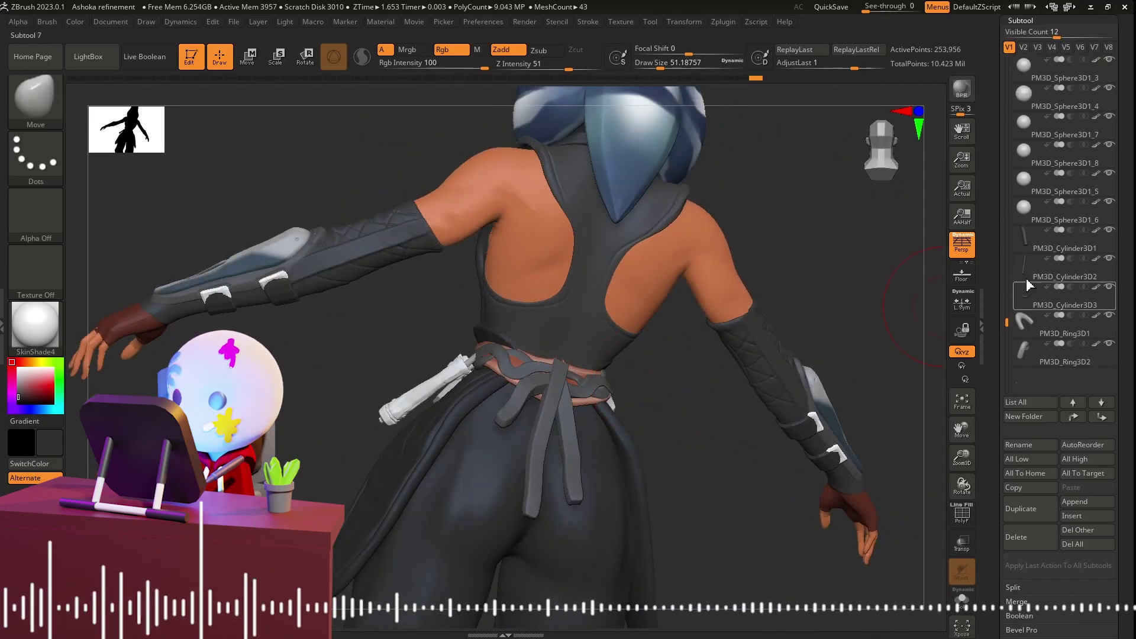
{"action": "left_click_drag", "start_coordinate": [1007, 322], "coordinate": [1010, 274]}
{"action": "left_click", "coordinate": [1029, 221]}
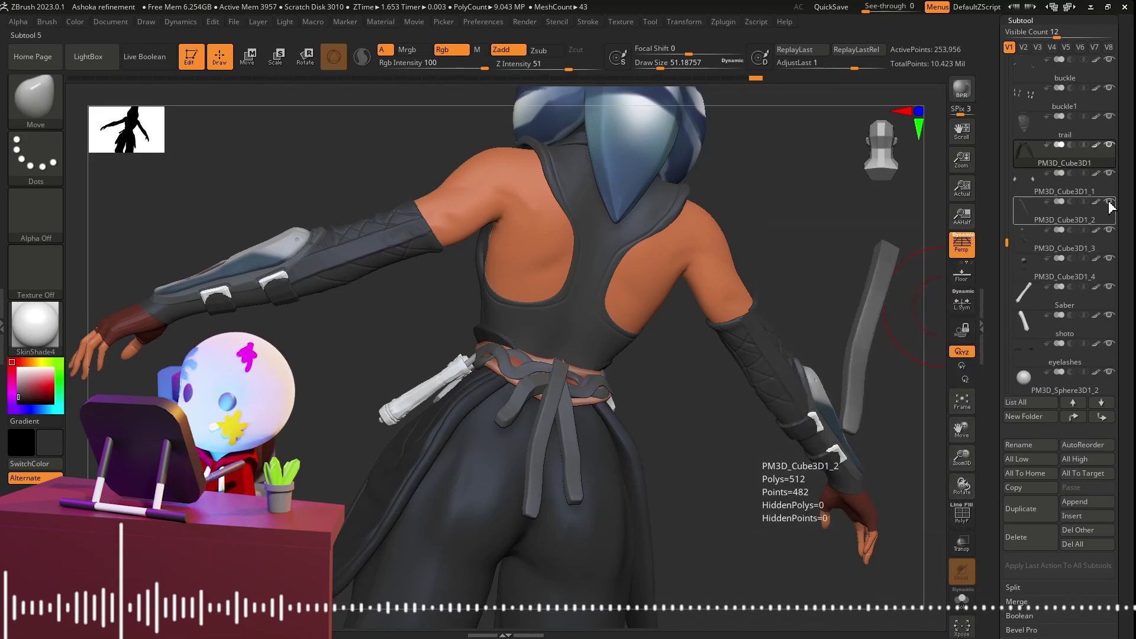
Step: Merge the back-belt strap pieces into one part named straps and save the project
{"action": "left_click", "coordinate": [1017, 601]}
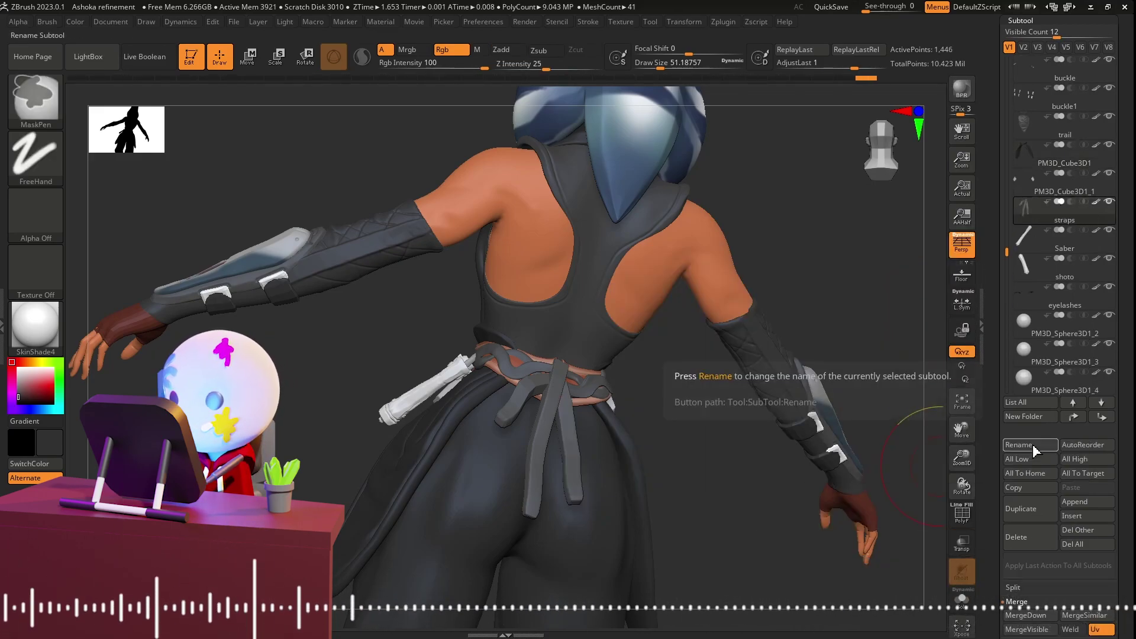
{"action": "key", "text": "ctrl+s"}
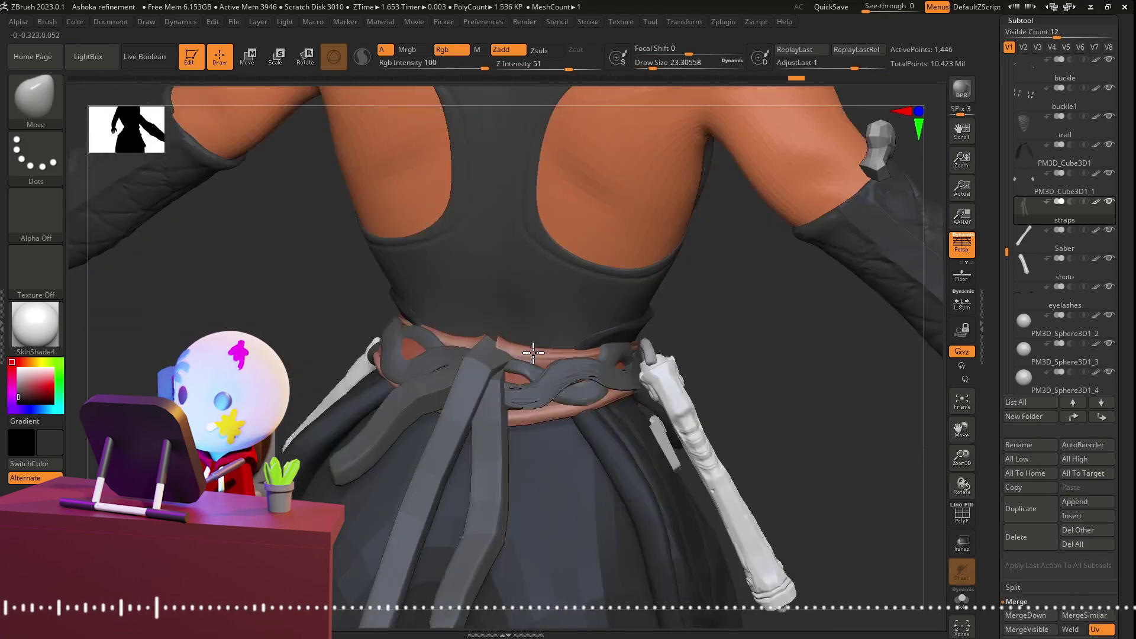
{"action": "scroll", "coordinate": [1039, 478], "scroll_direction": "down", "scroll_amount": 5}
Step: Subdivide the straps twice in Geometry
{"action": "left_click", "coordinate": [1021, 472]}
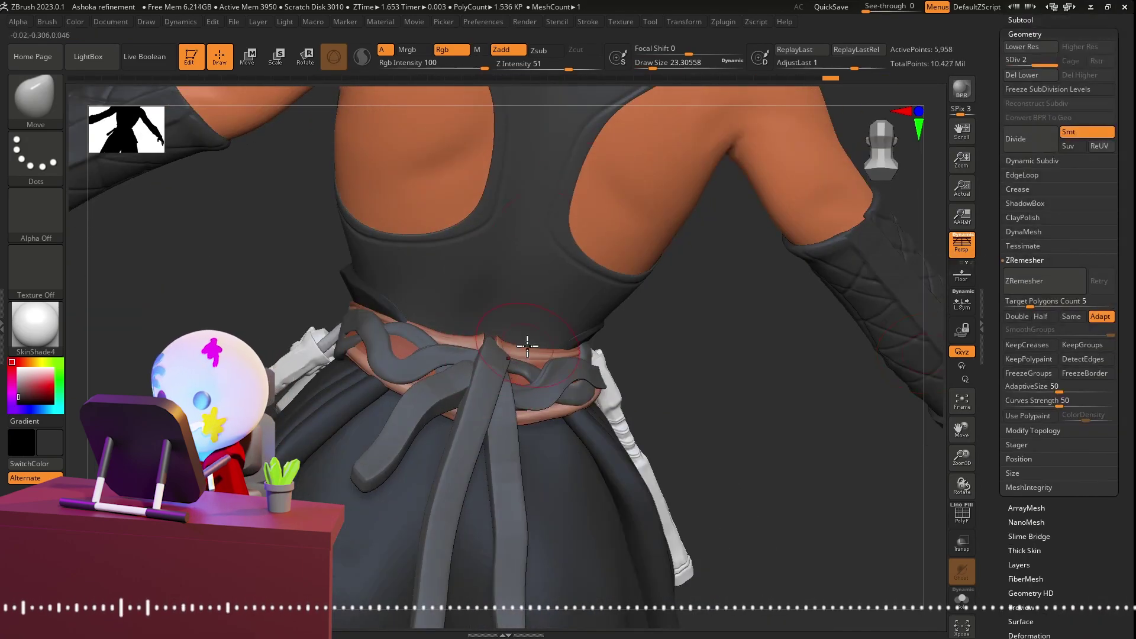
{"action": "scroll", "coordinate": [499, 346], "scroll_direction": "up", "scroll_amount": 3}
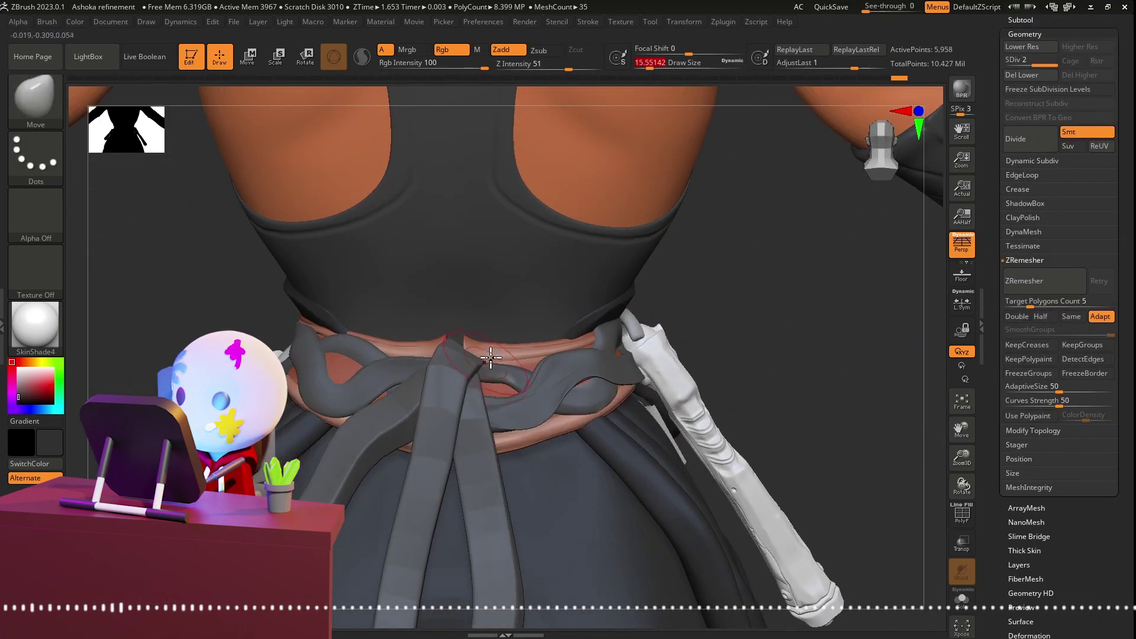
{"action": "scroll", "coordinate": [571, 350], "scroll_direction": "down", "scroll_amount": 5}
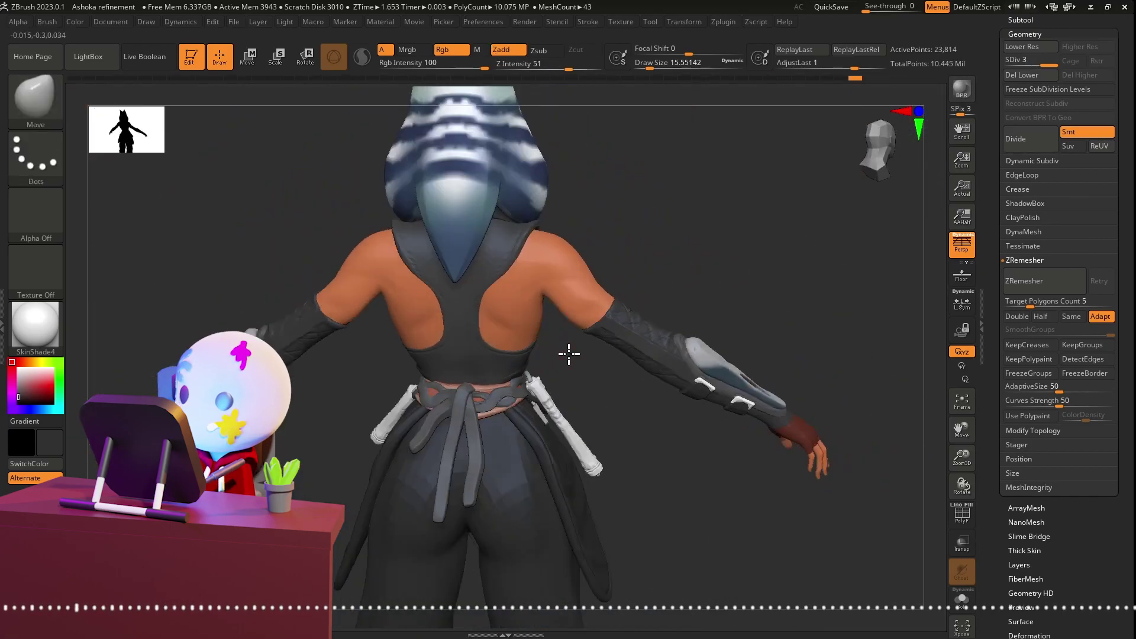
{"action": "mouse_move", "coordinate": [551, 274]}
{"action": "left_mouse_down"}
{"action": "mouse_move", "coordinate": [625, 330]}
{"action": "mouse_move", "coordinate": [712, 333]}
{"action": "left_mouse_up"}
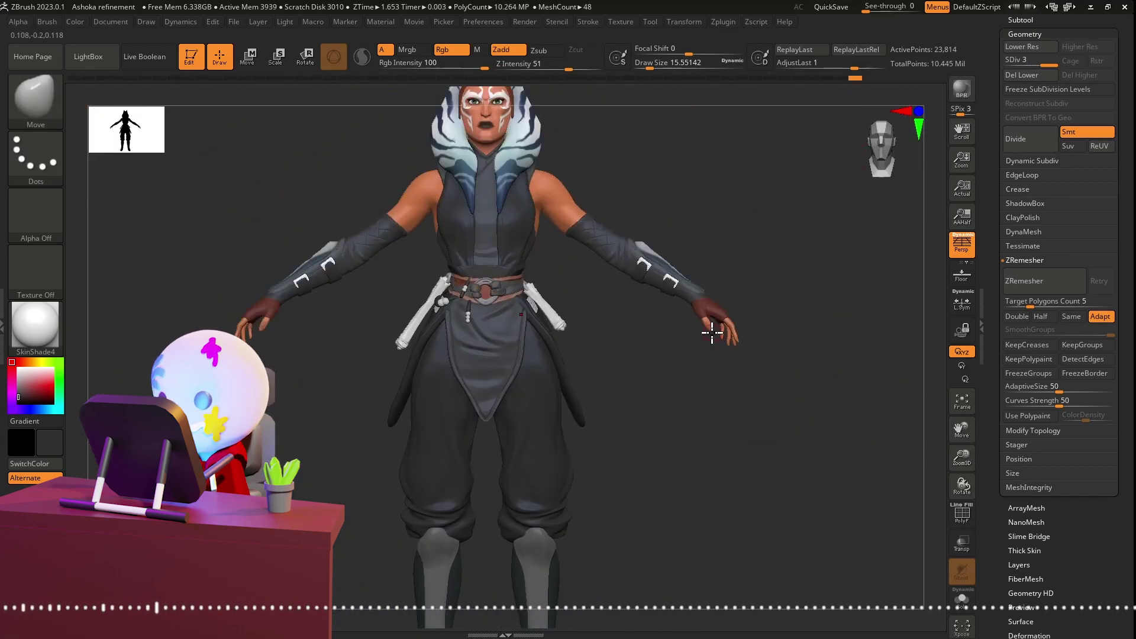
{"action": "left_click", "coordinate": [1028, 19]}
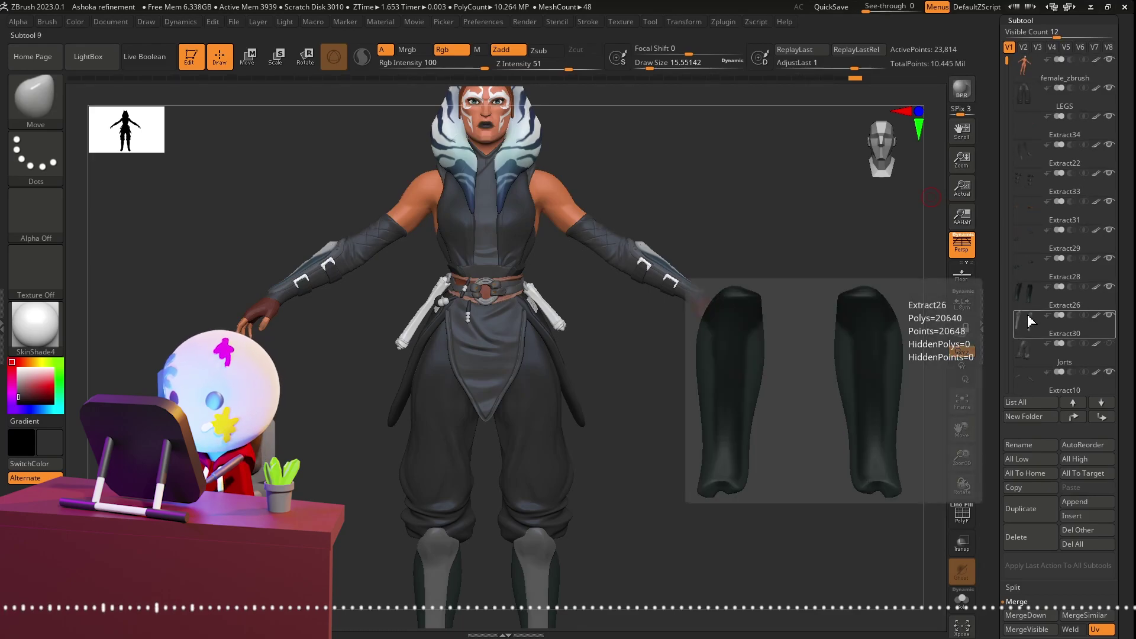
Step: Select the Extract30 shin guard subtool and load the Orb_Slah_Curve brush
{"action": "left_click", "coordinate": [1030, 321]}
{"action": "key", "text": "f"}
{"action": "key", "text": "b"}
{"action": "key", "text": "o"}
{"action": "key", "text": "c"}
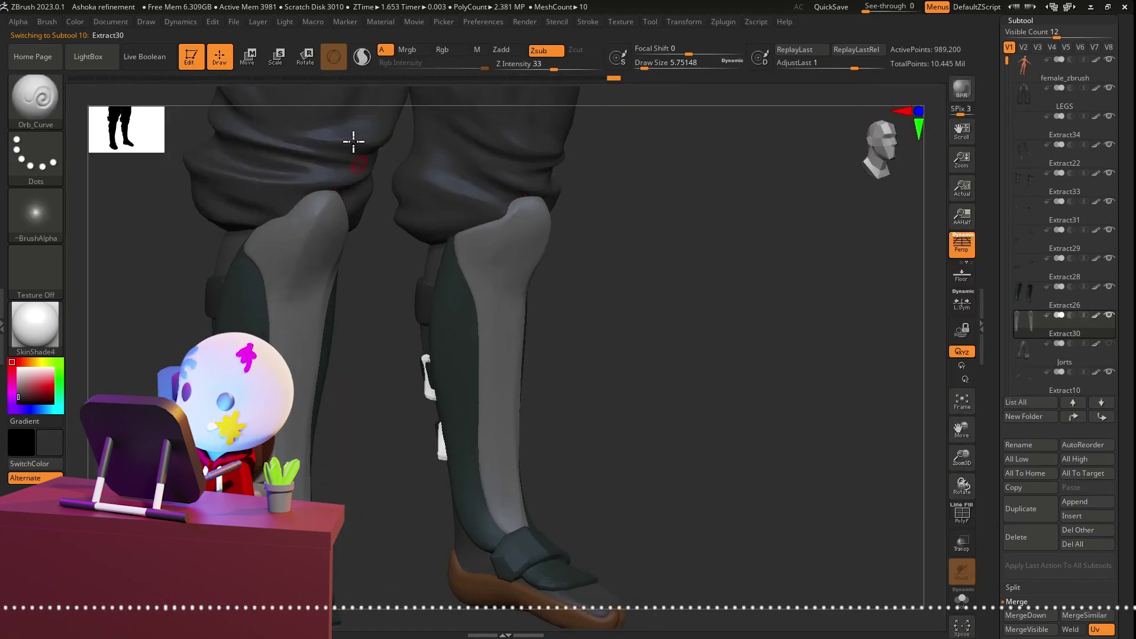
{"action": "mouse_move", "coordinate": [361, 260]}
{"action": "left_mouse_down"}
{"action": "mouse_move", "coordinate": [367, 235]}
{"action": "mouse_move", "coordinate": [527, 258]}
{"action": "mouse_move", "coordinate": [483, 275]}
{"action": "left_mouse_up"}
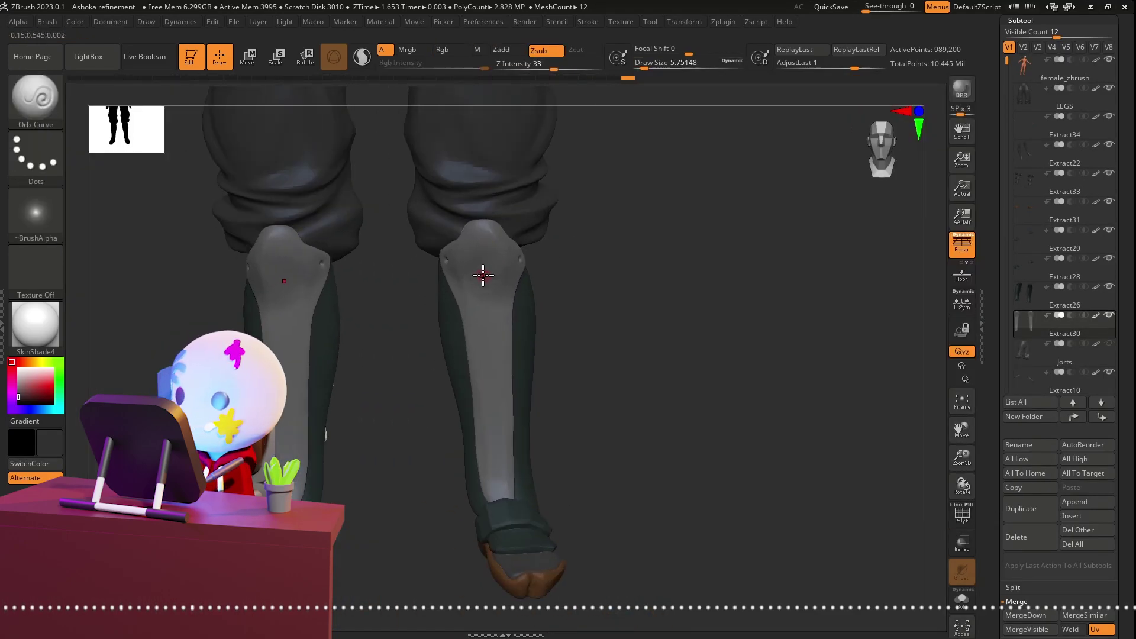
{"action": "key", "text": "comma"}
{"action": "double_click", "coordinate": [496, 213]}
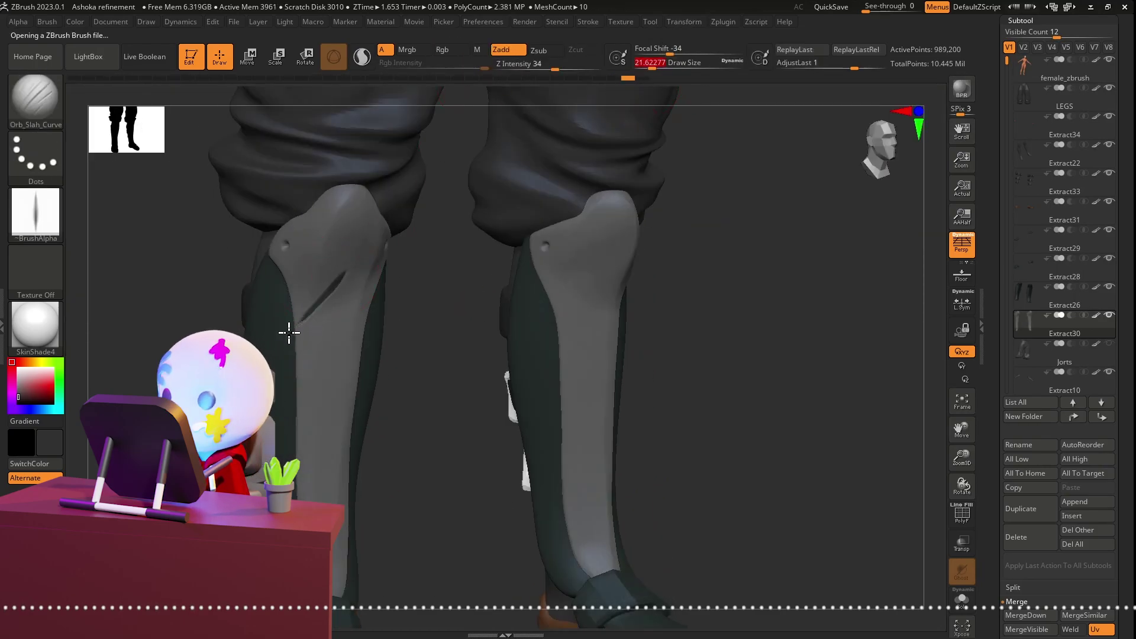
Step: Carve slash marks into both shin guards, then smooth their lower edges with hPolish
{"action": "right_click_drag", "start_coordinate": [279, 348], "coordinate": [347, 403]}
{"action": "right_click_drag", "start_coordinate": [376, 555], "coordinate": [402, 406]}
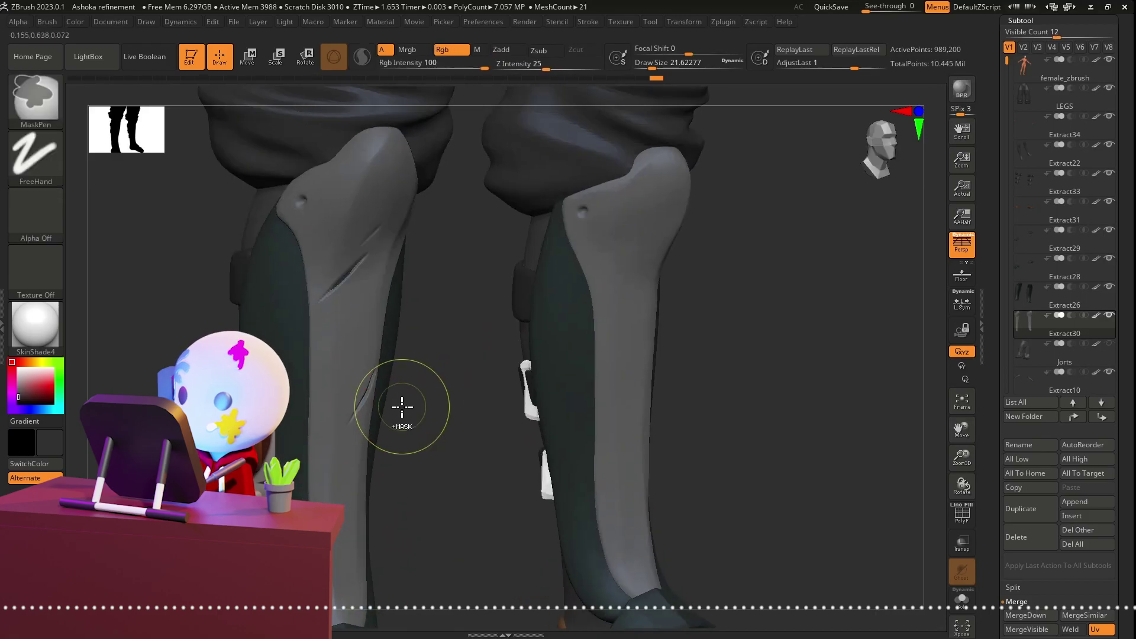
{"action": "mouse_move", "coordinate": [344, 237]}
{"action": "right_mouse_down"}
{"action": "mouse_move", "coordinate": [287, 257]}
{"action": "mouse_move", "coordinate": [365, 469]}
{"action": "mouse_move", "coordinate": [495, 399]}
{"action": "mouse_move", "coordinate": [463, 322]}
{"action": "mouse_move", "coordinate": [489, 343]}
{"action": "mouse_move", "coordinate": [659, 363]}
{"action": "mouse_move", "coordinate": [632, 381]}
{"action": "mouse_move", "coordinate": [578, 370]}
{"action": "mouse_move", "coordinate": [599, 340]}
{"action": "mouse_move", "coordinate": [560, 82]}
{"action": "right_mouse_up"}
{"action": "key", "text": "space"}
{"action": "mouse_move", "coordinate": [545, 497]}
{"action": "right_mouse_down"}
{"action": "mouse_move", "coordinate": [387, 477]}
{"action": "mouse_move", "coordinate": [382, 494]}
{"action": "mouse_move", "coordinate": [375, 426]}
{"action": "mouse_move", "coordinate": [482, 515]}
{"action": "mouse_move", "coordinate": [505, 393]}
{"action": "mouse_move", "coordinate": [613, 323]}
{"action": "mouse_move", "coordinate": [913, 500]}
{"action": "mouse_move", "coordinate": [360, 140]}
{"action": "mouse_move", "coordinate": [581, 337]}
{"action": "mouse_move", "coordinate": [553, 333]}
{"action": "right_mouse_up"}
{"action": "key", "text": "ctrl+shift+s"}
{"action": "mouse_move", "coordinate": [600, 290]}
{"action": "right_mouse_down"}
{"action": "mouse_move", "coordinate": [669, 427]}
{"action": "mouse_move", "coordinate": [597, 526]}
{"action": "mouse_move", "coordinate": [637, 371]}
{"action": "mouse_move", "coordinate": [560, 482]}
{"action": "mouse_move", "coordinate": [651, 392]}
{"action": "mouse_move", "coordinate": [680, 426]}
{"action": "mouse_move", "coordinate": [702, 389]}
{"action": "mouse_move", "coordinate": [573, 358]}
{"action": "mouse_move", "coordinate": [563, 318]}
{"action": "right_mouse_up"}
{"action": "key", "text": "ctrl+shift+s"}
Step: Select the Extract30 shin guard subtool and orbit around the glove at the wrist
{"action": "left_click", "coordinate": [1029, 335]}
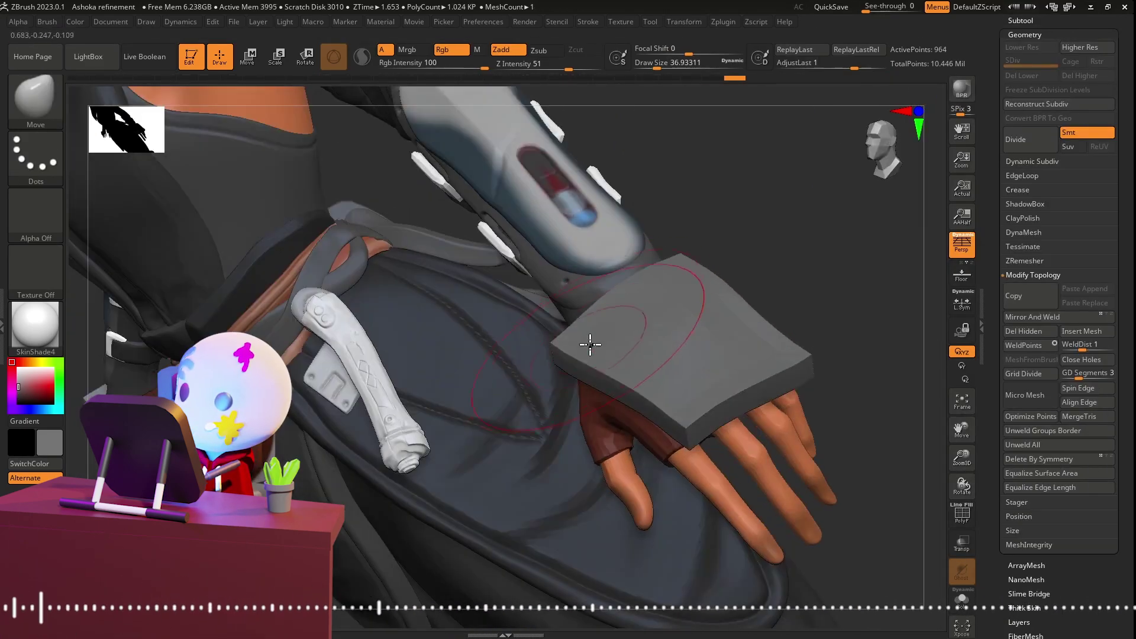
{"action": "mouse_move", "coordinate": [590, 344]}
{"action": "right_mouse_down"}
{"action": "mouse_move", "coordinate": [679, 442]}
{"action": "mouse_move", "coordinate": [488, 336]}
{"action": "mouse_move", "coordinate": [580, 287]}
{"action": "mouse_move", "coordinate": [603, 381]}
{"action": "mouse_move", "coordinate": [559, 400]}
{"action": "mouse_move", "coordinate": [688, 374]}
{"action": "mouse_move", "coordinate": [740, 375]}
{"action": "mouse_move", "coordinate": [794, 398]}
{"action": "mouse_move", "coordinate": [707, 264]}
{"action": "mouse_move", "coordinate": [645, 310]}
{"action": "mouse_move", "coordinate": [680, 388]}
{"action": "mouse_move", "coordinate": [790, 199]}
{"action": "mouse_move", "coordinate": [806, 208]}
{"action": "mouse_move", "coordinate": [763, 255]}
{"action": "right_mouse_up"}
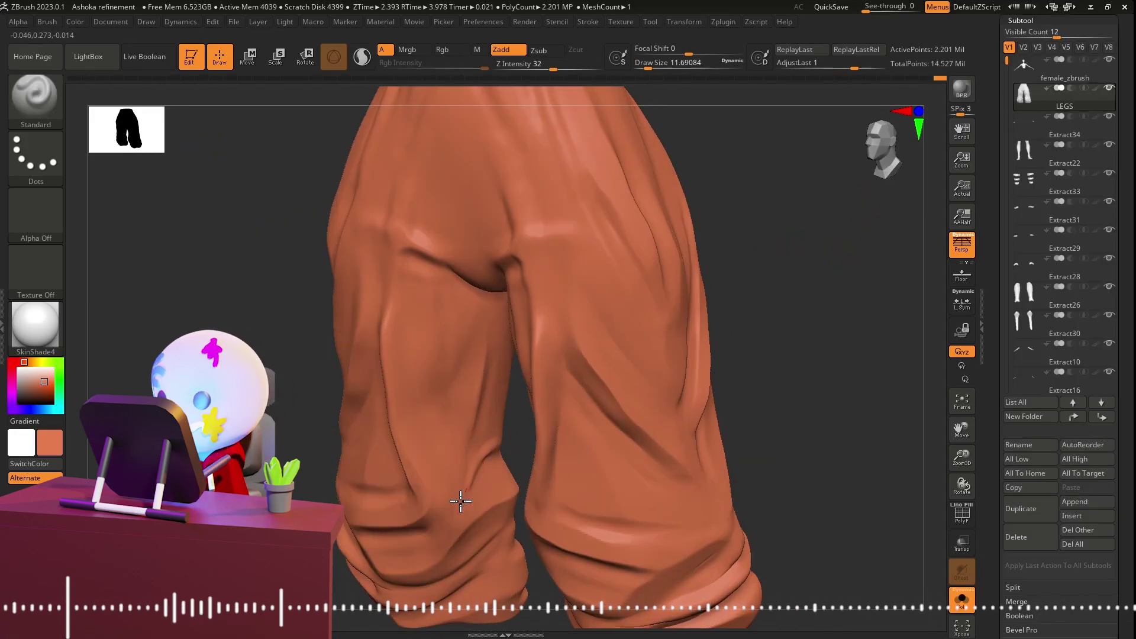
Step: Deepen the knee folds on the baggy pants, smoothing with hPolish and cutting creases with DamStandard
{"action": "mouse_move", "coordinate": [460, 501]}
{"action": "right_mouse_down"}
{"action": "mouse_move", "coordinate": [477, 465]}
{"action": "mouse_move", "coordinate": [343, 527]}
{"action": "mouse_move", "coordinate": [380, 477]}
{"action": "mouse_move", "coordinate": [535, 399]}
{"action": "mouse_move", "coordinate": [482, 375]}
{"action": "mouse_move", "coordinate": [502, 504]}
{"action": "mouse_move", "coordinate": [441, 375]}
{"action": "mouse_move", "coordinate": [496, 401]}
{"action": "mouse_move", "coordinate": [617, 394]}
{"action": "mouse_move", "coordinate": [740, 360]}
{"action": "right_mouse_up"}
{"action": "key", "text": "b"}
{"action": "key", "text": "h"}
{"action": "key", "text": "p"}
{"action": "key", "text": "b"}
{"action": "key", "text": "d"}
{"action": "key", "text": "s"}
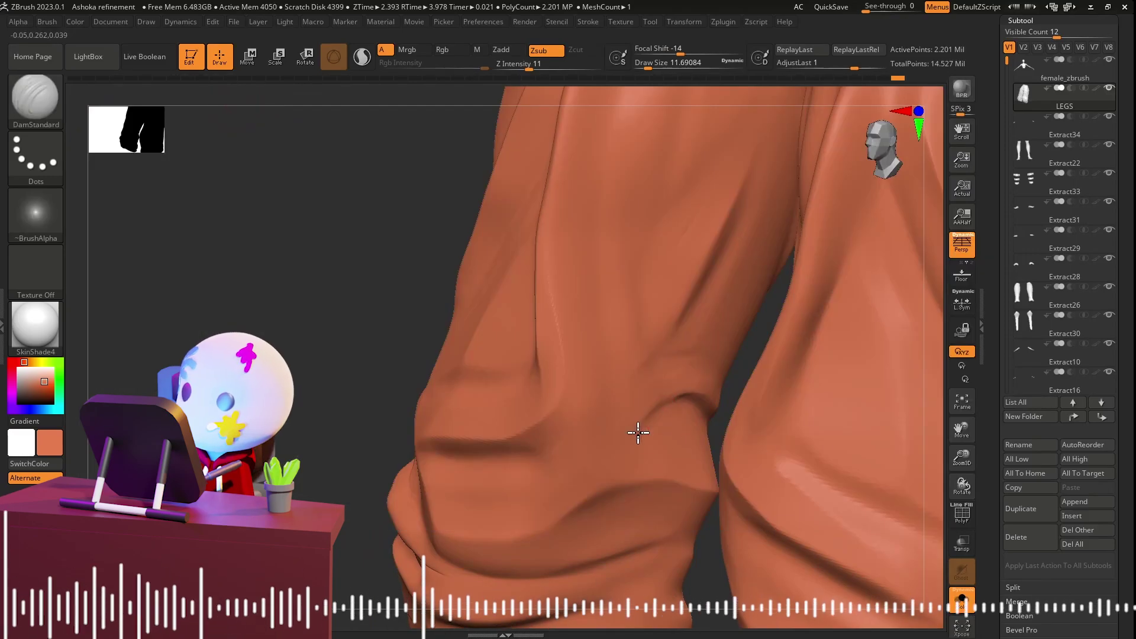
{"action": "mouse_move", "coordinate": [673, 405]}
{"action": "right_mouse_down", "text": "ctrl"}
{"action": "mouse_move", "coordinate": [670, 366]}
{"action": "mouse_move", "coordinate": [609, 426]}
{"action": "mouse_move", "coordinate": [779, 264]}
{"action": "mouse_move", "coordinate": [643, 325]}
{"action": "mouse_move", "coordinate": [732, 390]}
{"action": "mouse_move", "coordinate": [604, 497]}
{"action": "mouse_move", "coordinate": [616, 461]}
{"action": "mouse_move", "coordinate": [634, 474]}
{"action": "mouse_move", "coordinate": [761, 284]}
{"action": "mouse_move", "coordinate": [627, 363]}
{"action": "mouse_move", "coordinate": [668, 322]}
{"action": "right_mouse_up", "text": "ctrl"}
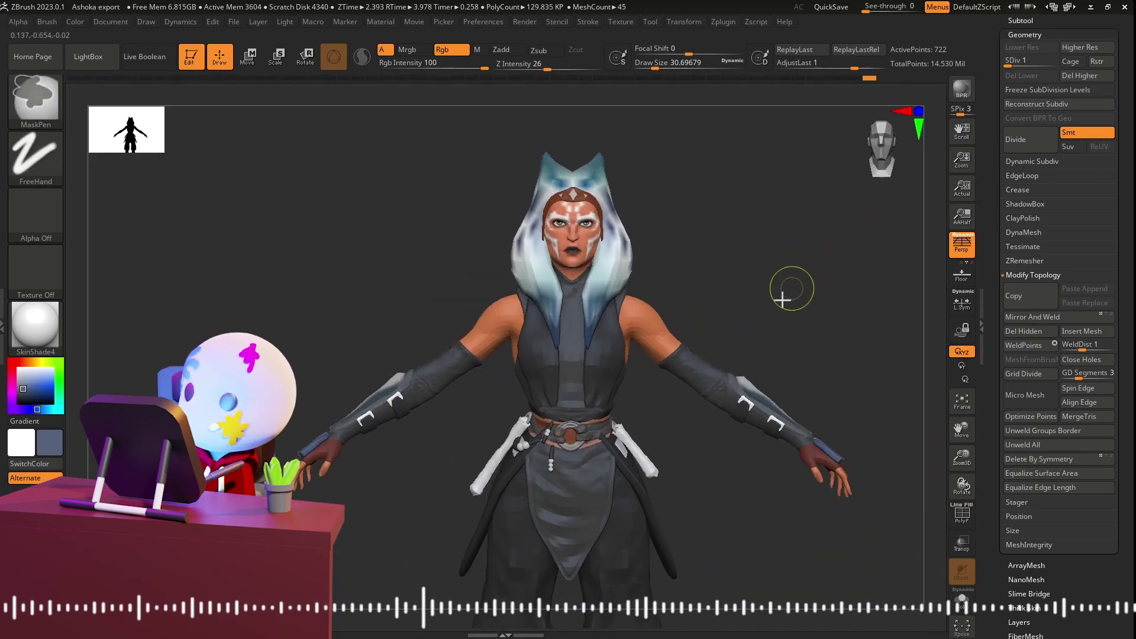
Step: Save the Ashoka export project with Ctrl+S
{"action": "key", "text": "ctrl+s"}
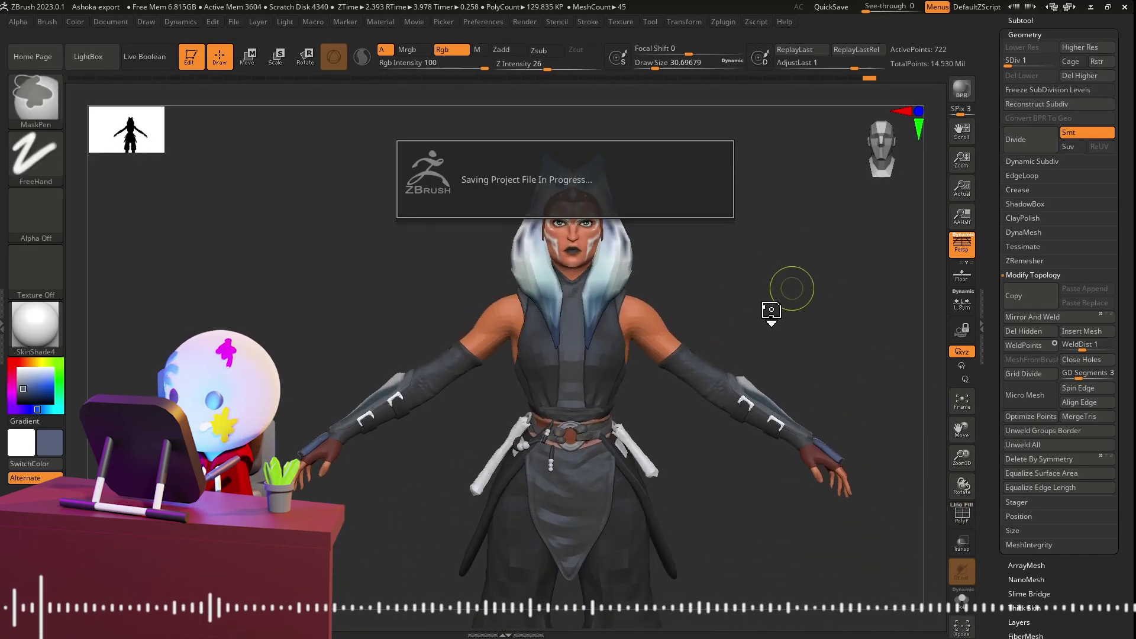